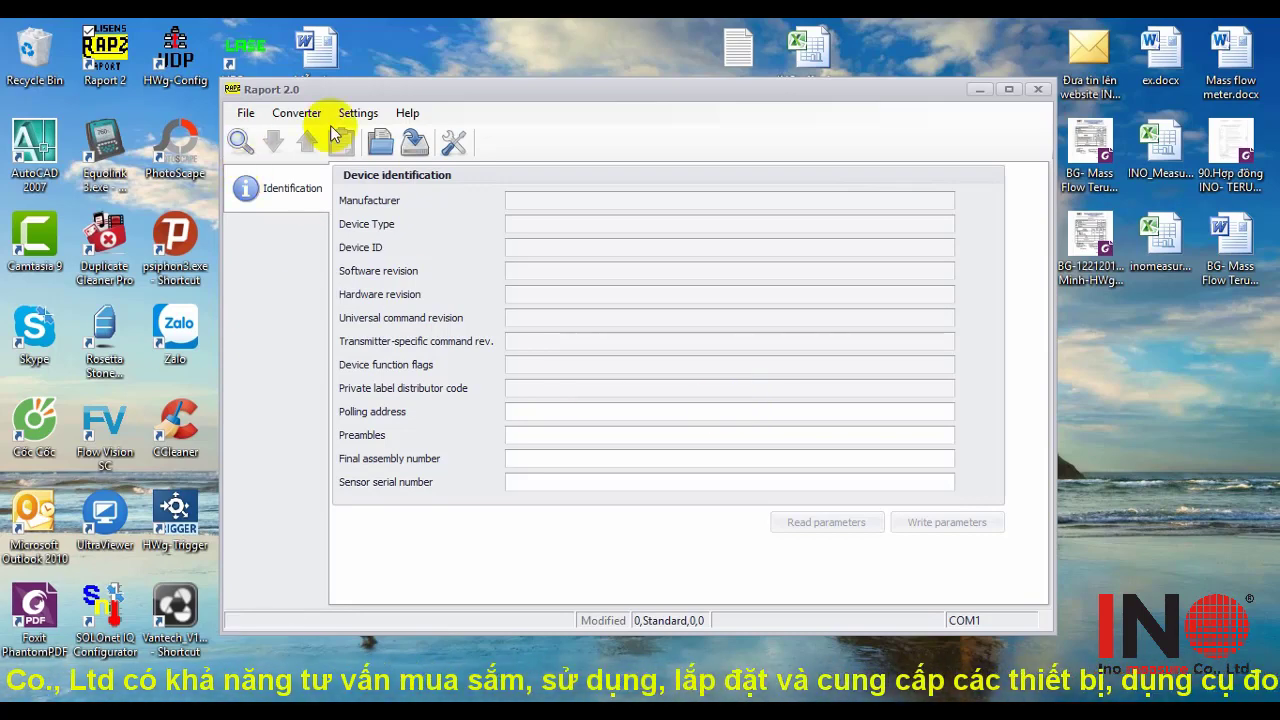
Open the program settings with Hart protocol and HUBC Plugin modem, and view the detailed modem configuration for COM3.
{"action": "left_click", "coordinate": [358, 113]}
{"action": "left_click", "coordinate": [385, 134]}
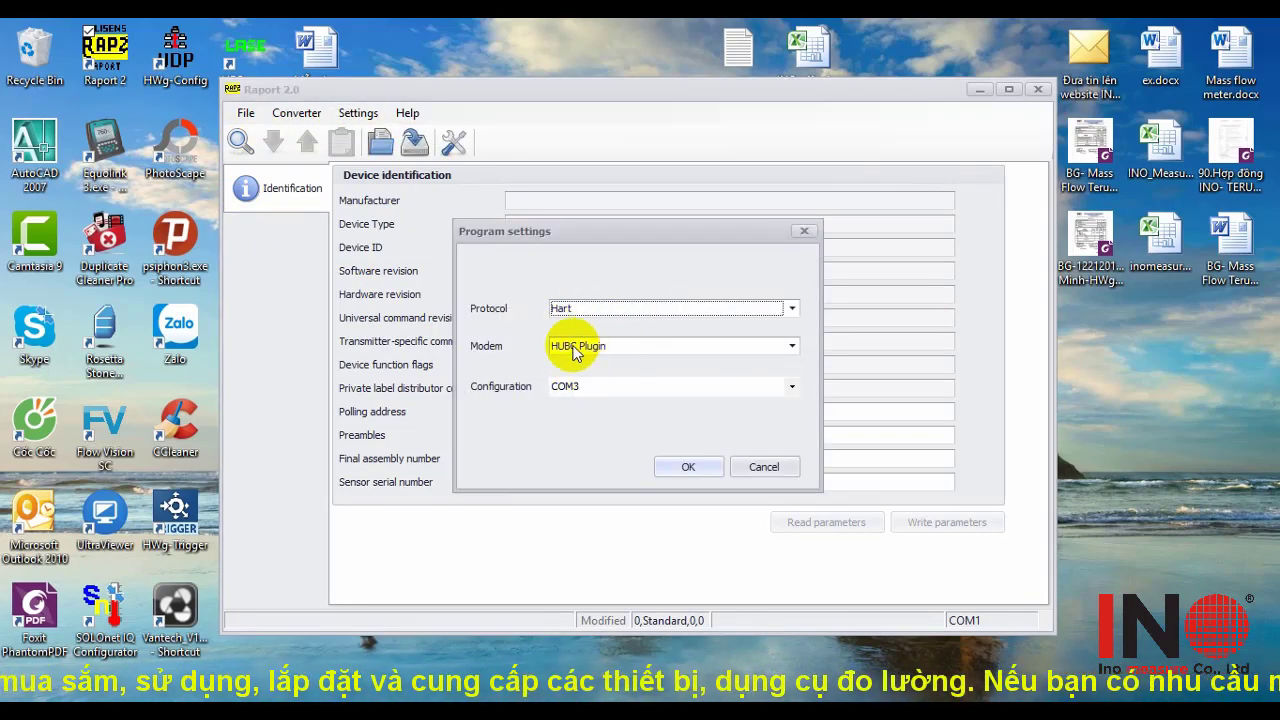
{"action": "double_click", "coordinate": [640, 395]}
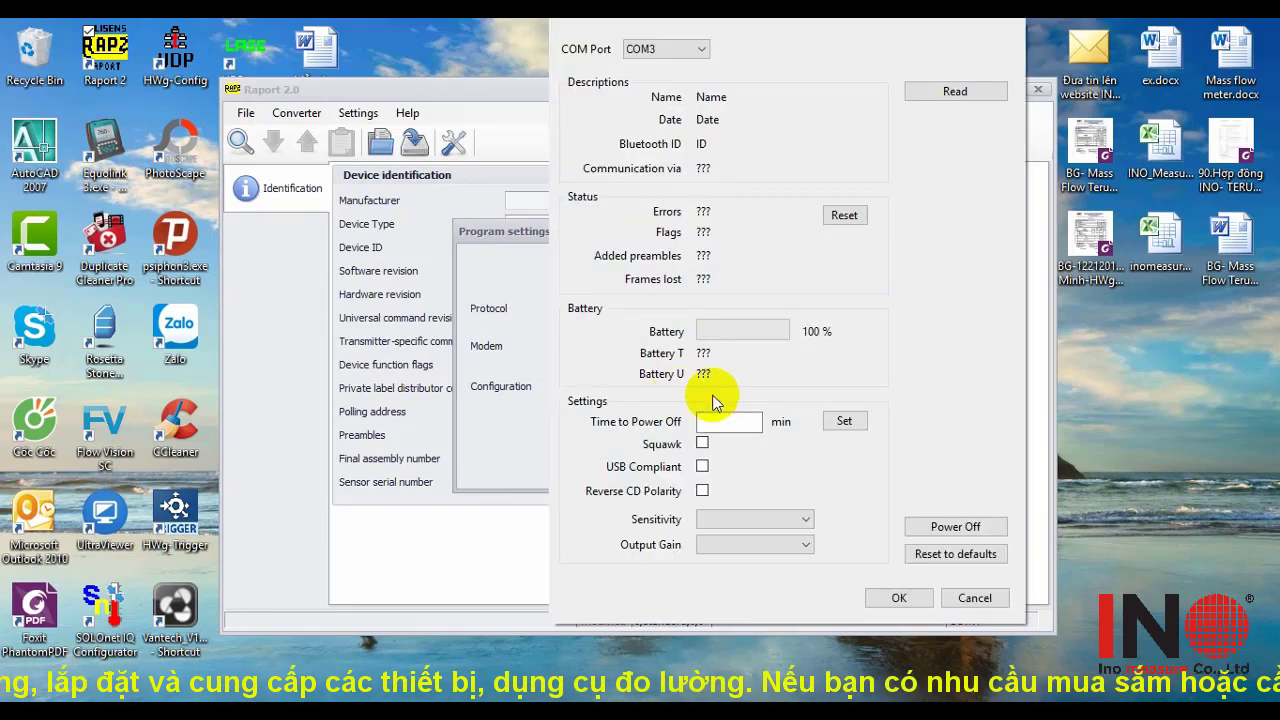
{"action": "left_click", "coordinate": [973, 597]}
{"action": "left_click", "coordinate": [688, 466]}
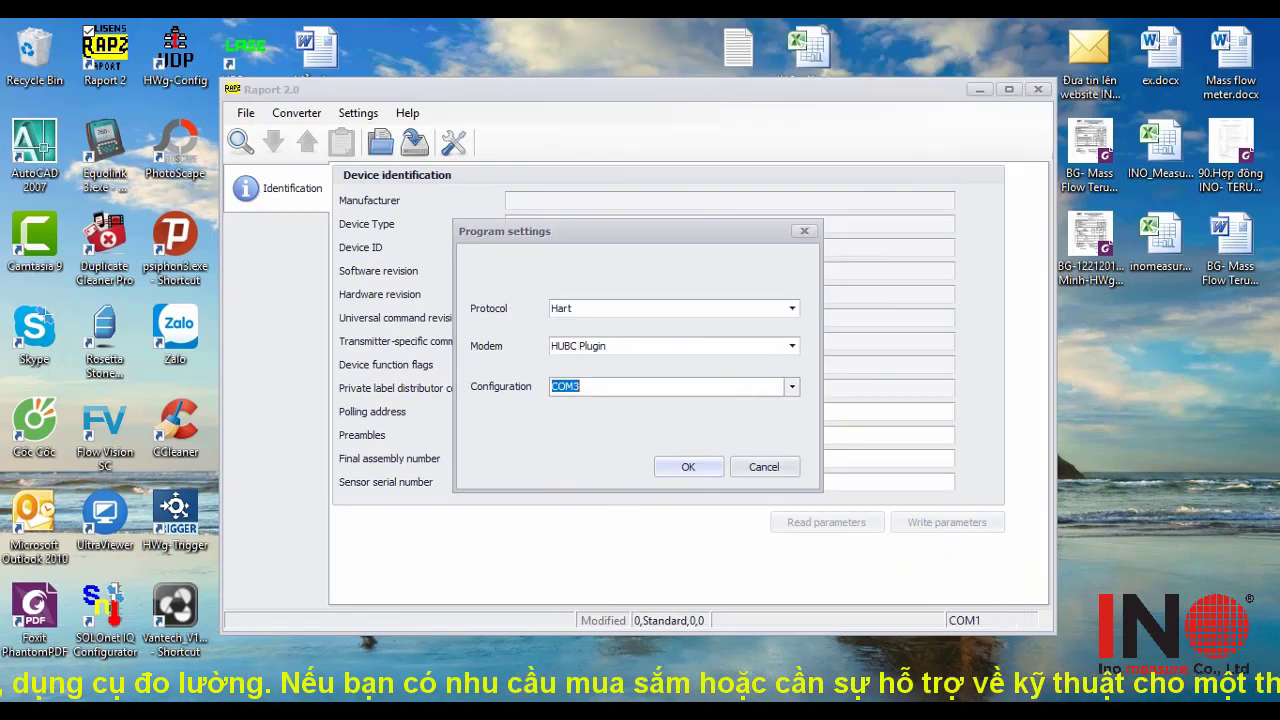
Check in Device Manager which COM port the USB serial adapter uses.
{"action": "key", "text": "super+x"}
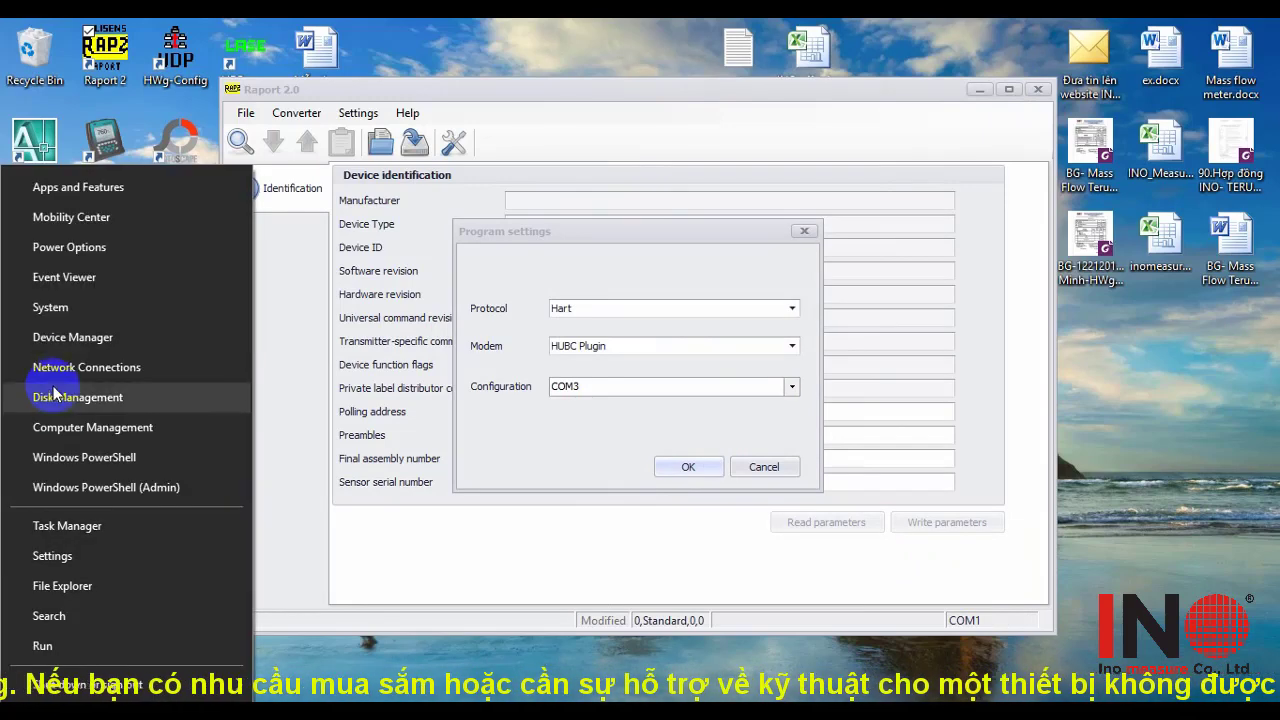
{"action": "left_click", "coordinate": [77, 346]}
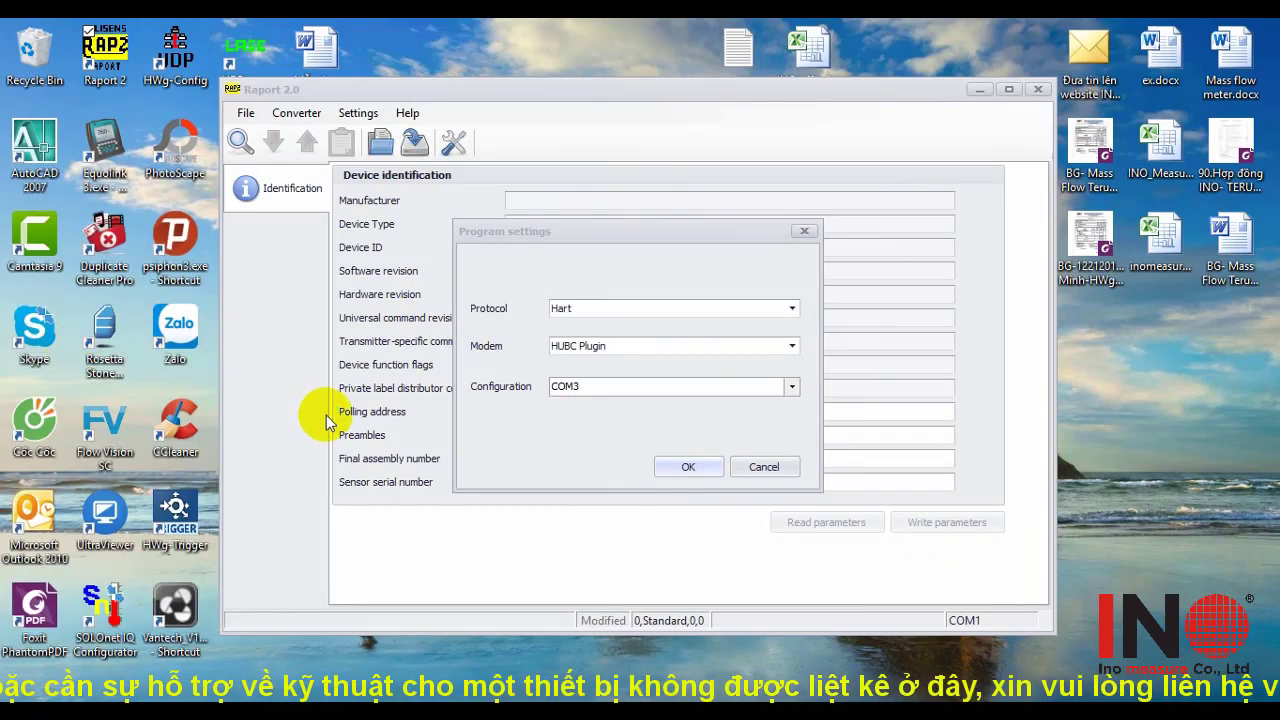
{"action": "left_click", "coordinate": [776, 410]}
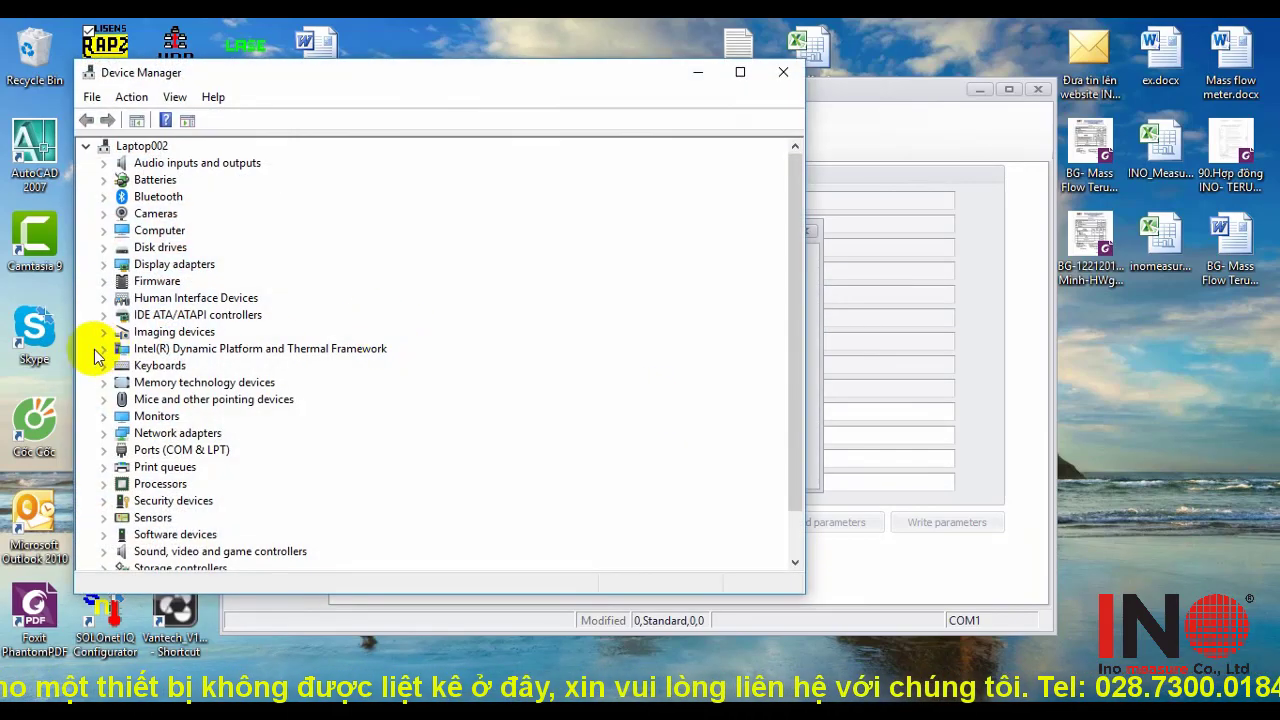
{"action": "left_click", "coordinate": [106, 451]}
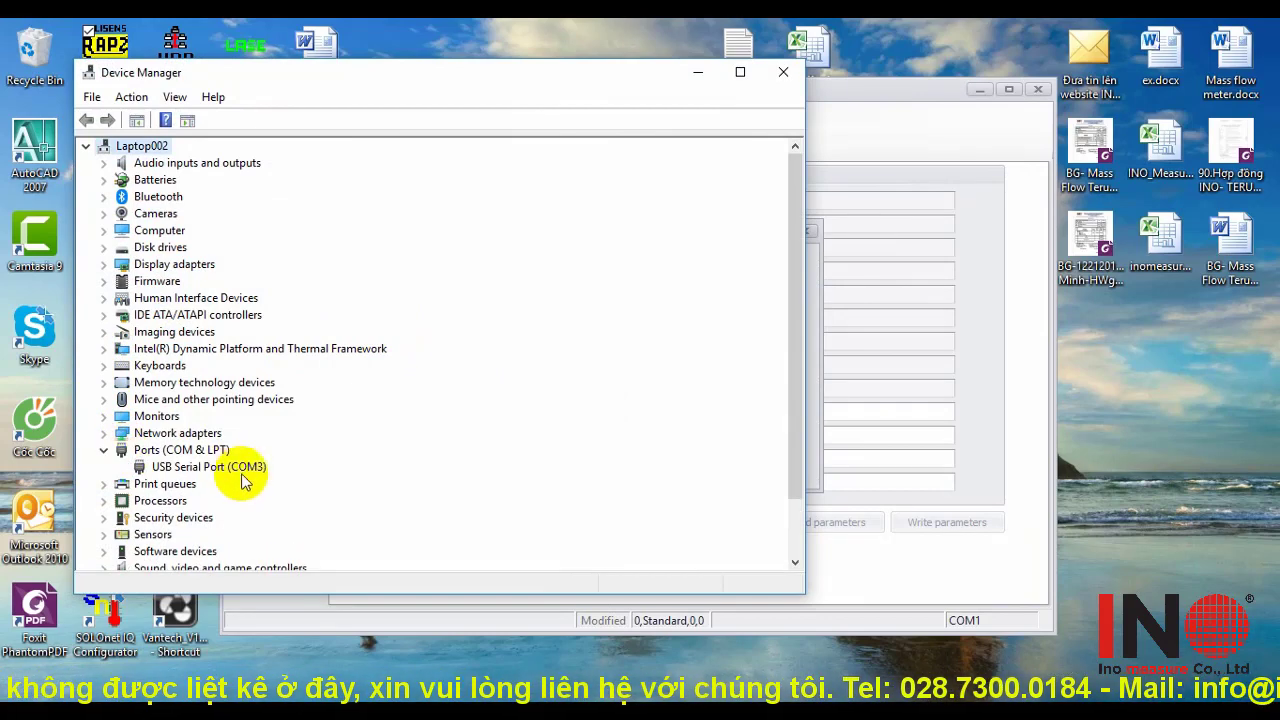
{"action": "left_click", "coordinate": [777, 88]}
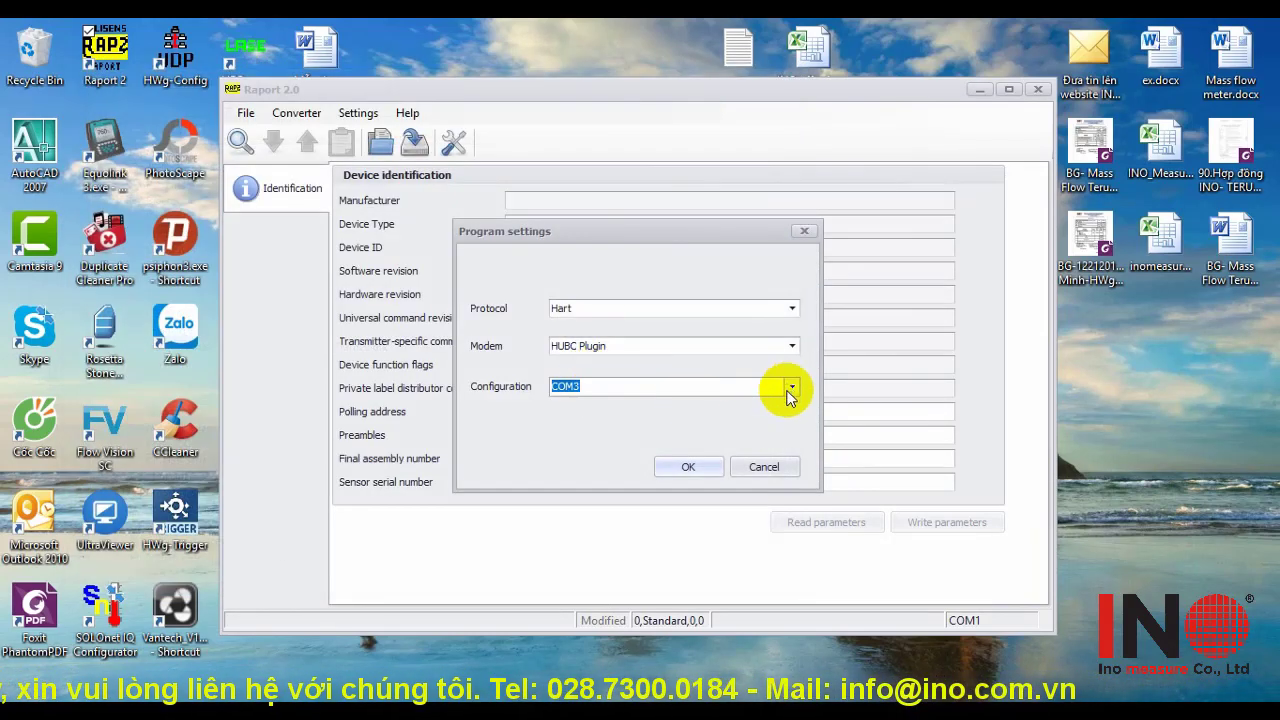
Confirm the Hart, HUBC Plugin and COM3 settings, and search for and load the BC7B transmitter at address 0.
{"action": "left_click", "coordinate": [688, 468]}
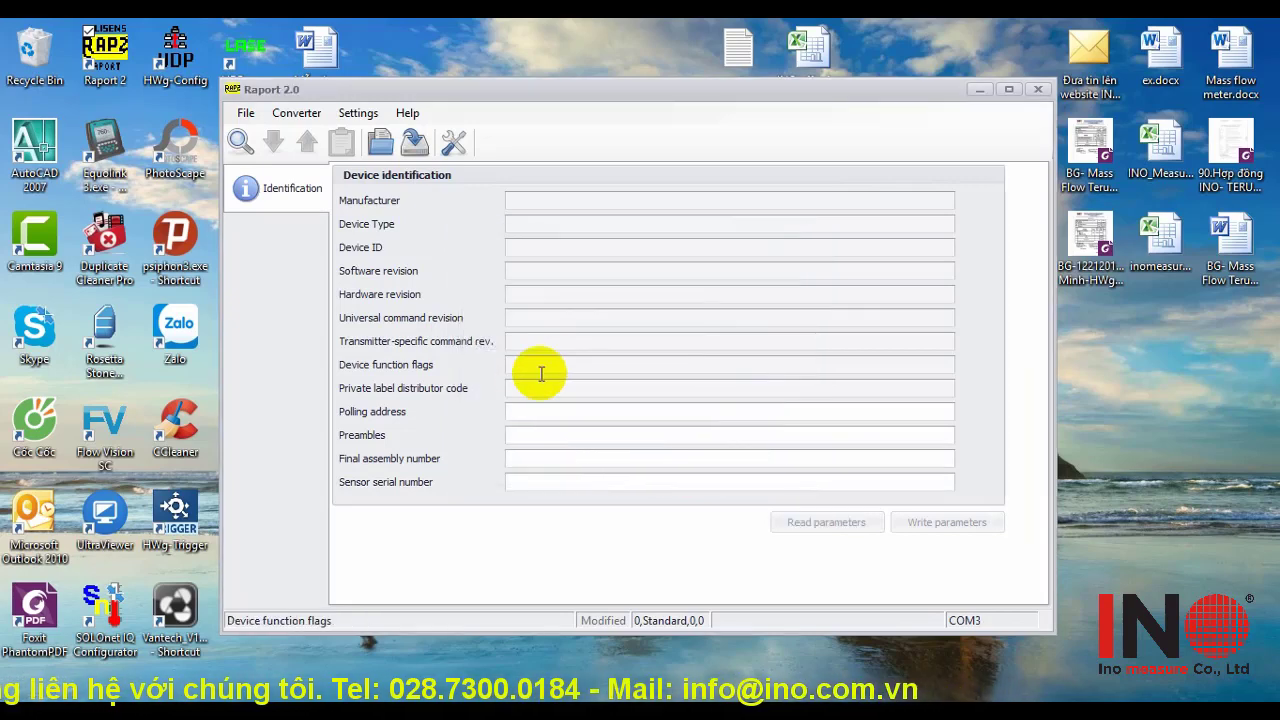
{"action": "left_click", "coordinate": [243, 143]}
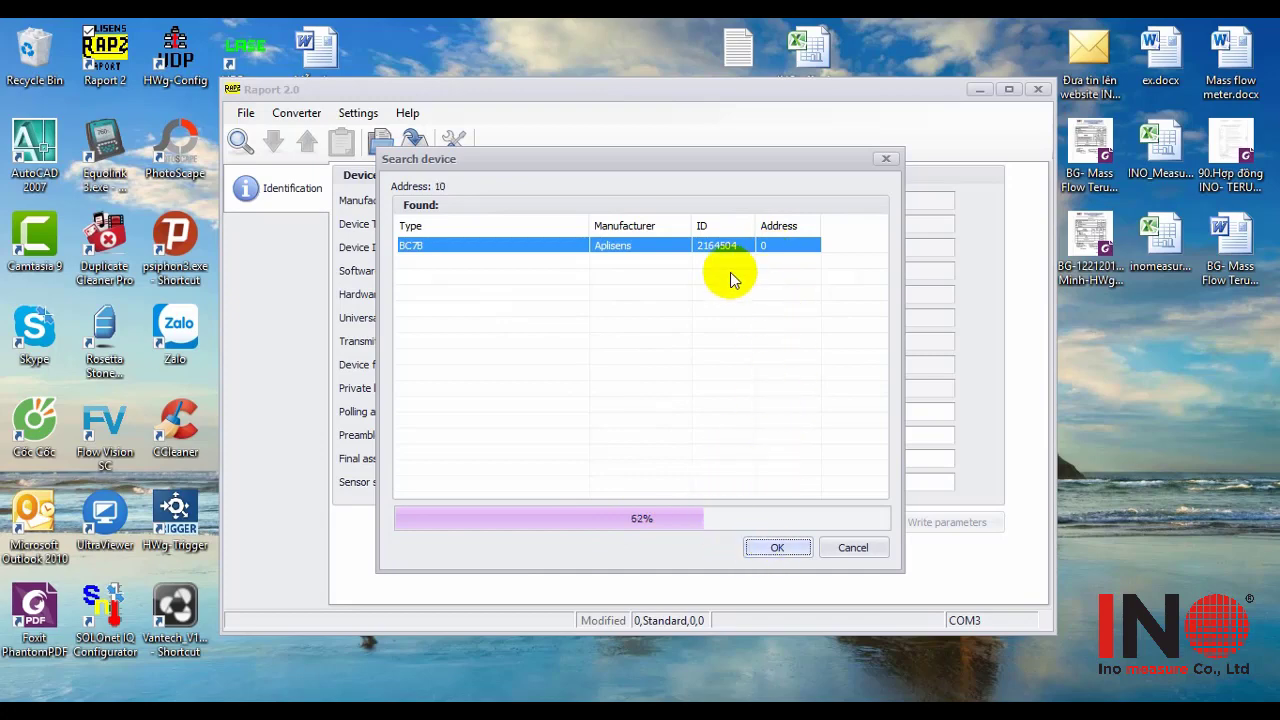
{"action": "left_click", "coordinate": [778, 548]}
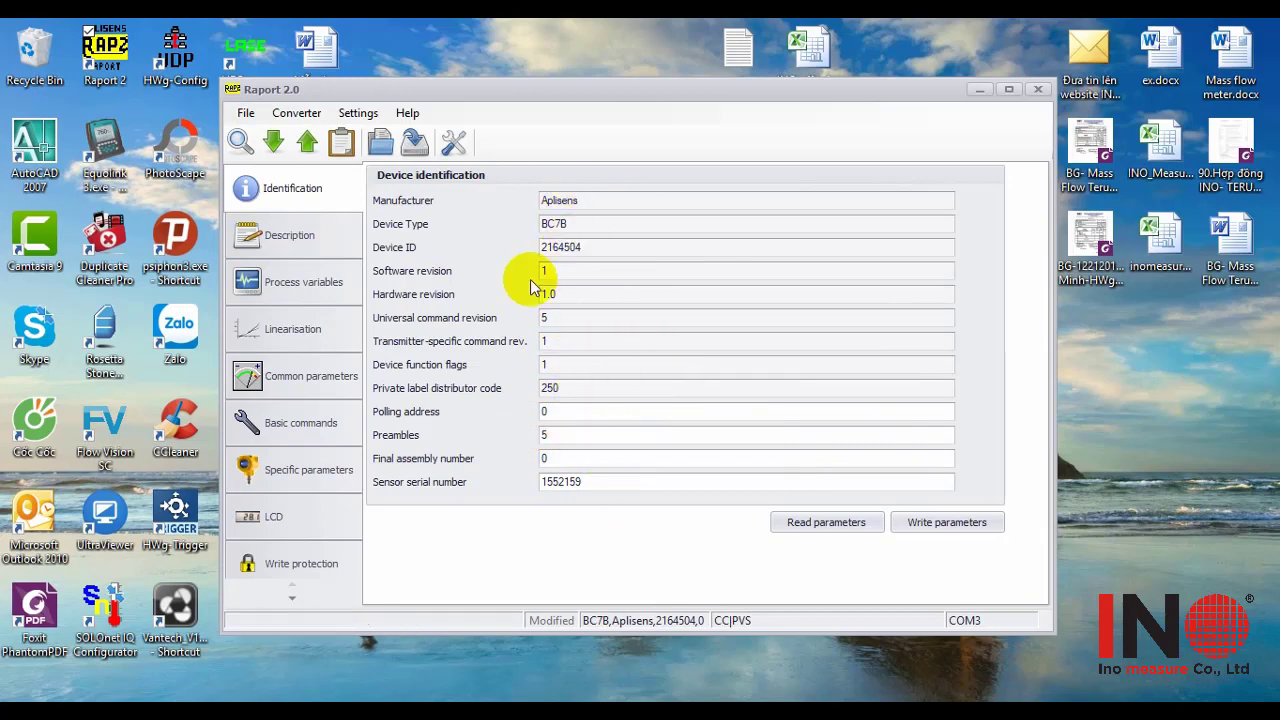
Review the transmitter's identification data, including the polling address and sensor serial number fields.
{"action": "left_click_drag", "start_coordinate": [588, 481], "coordinate": [545, 481]}
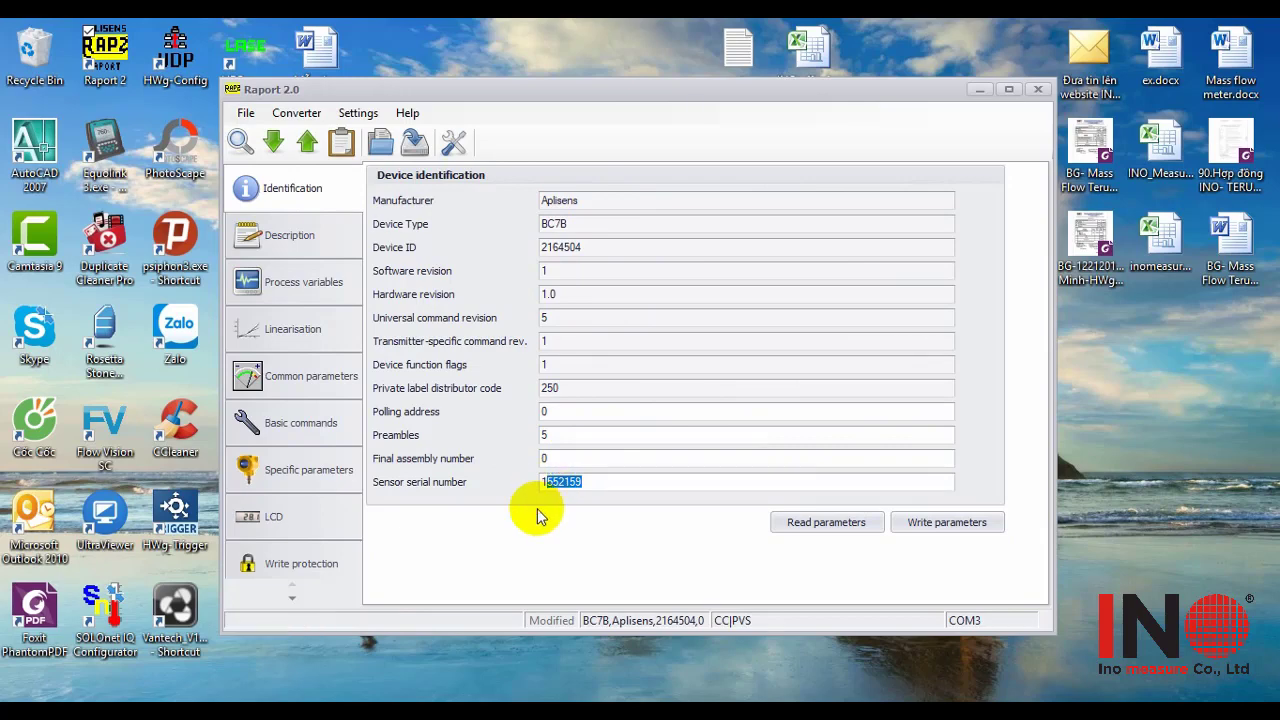
{"action": "left_click", "coordinate": [584, 412]}
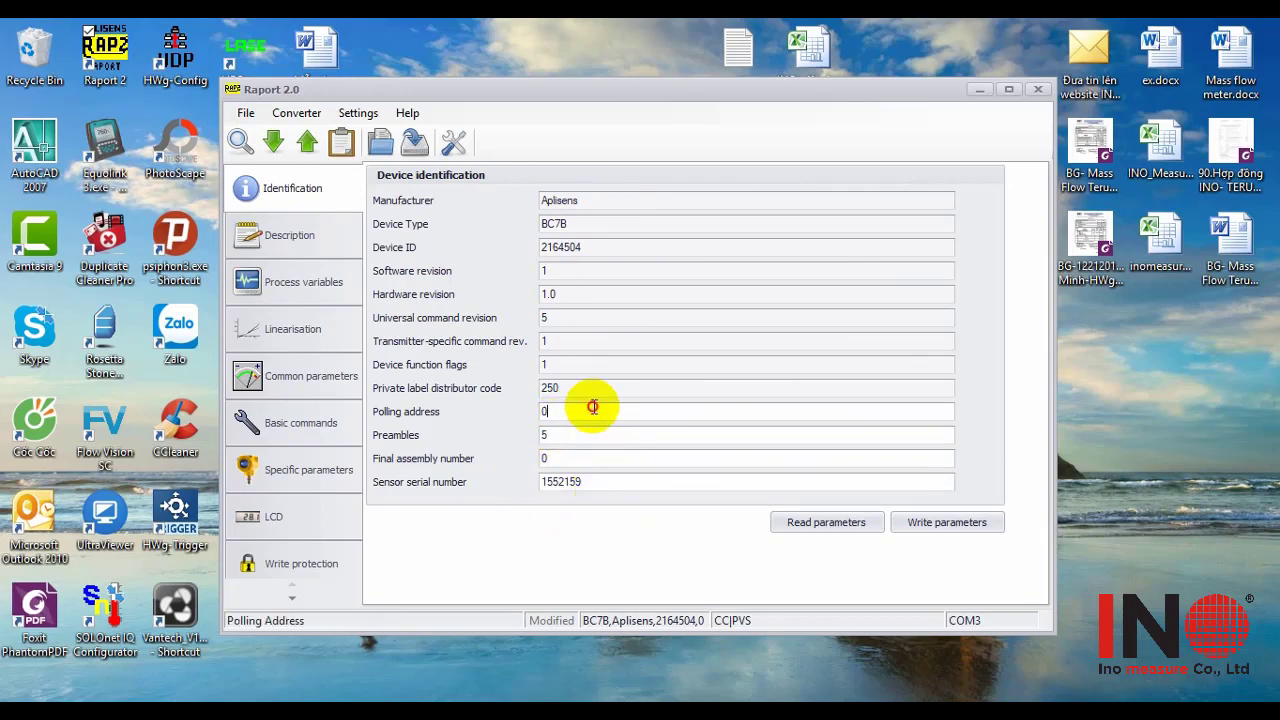
{"action": "key", "text": "Tab"}
{"action": "left_click", "coordinate": [608, 484]}
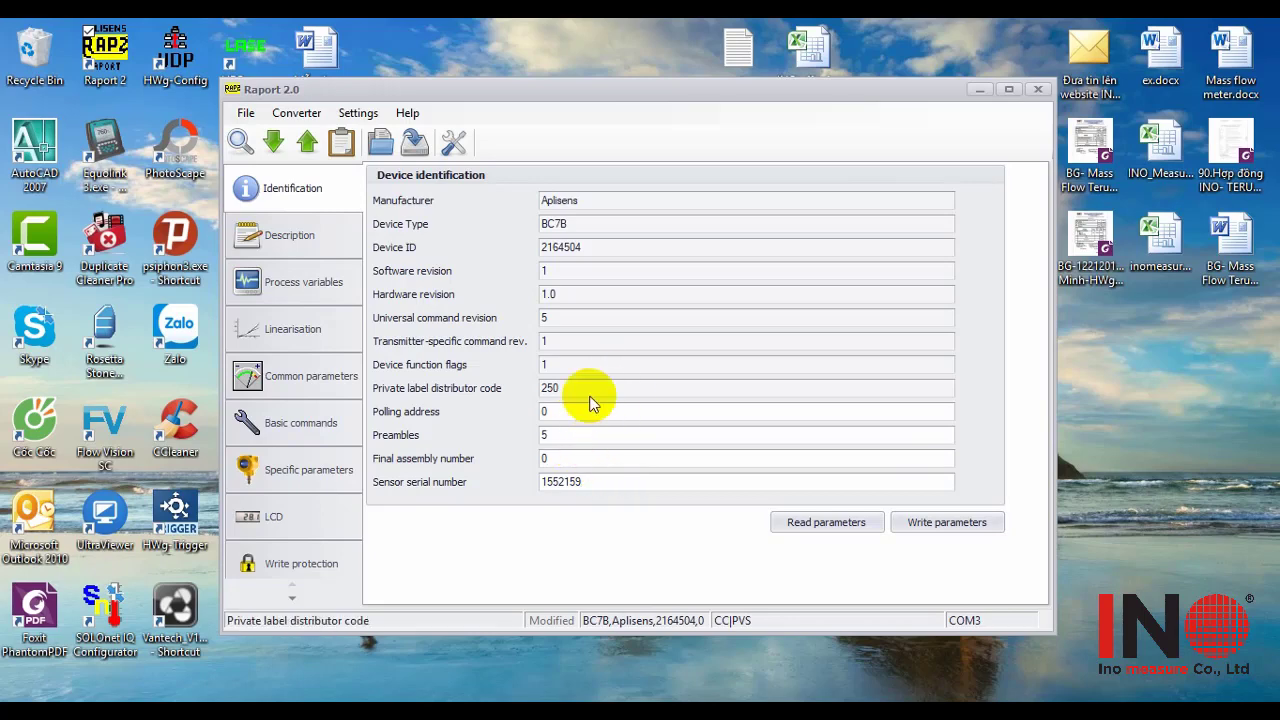
Read the description parameters from the transmitter and review its tag, descriptor, message and date fields.
{"action": "left_click", "coordinate": [309, 246]}
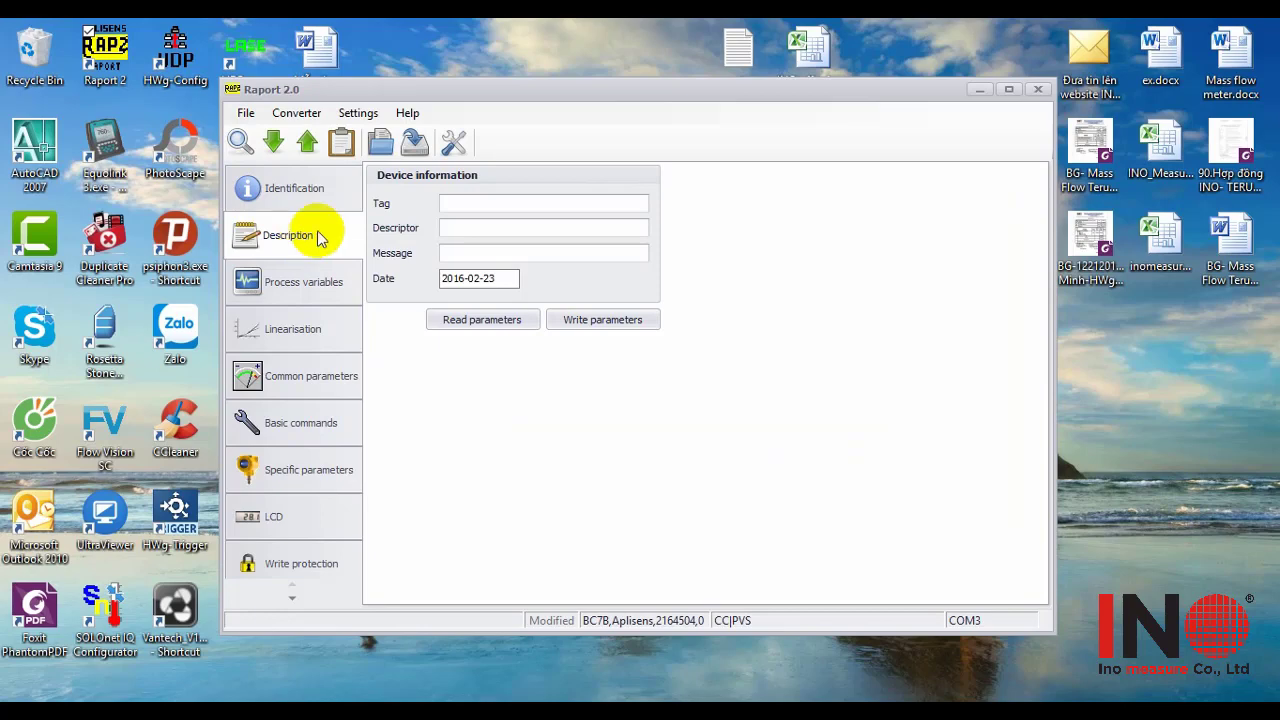
{"action": "left_click", "coordinate": [445, 204]}
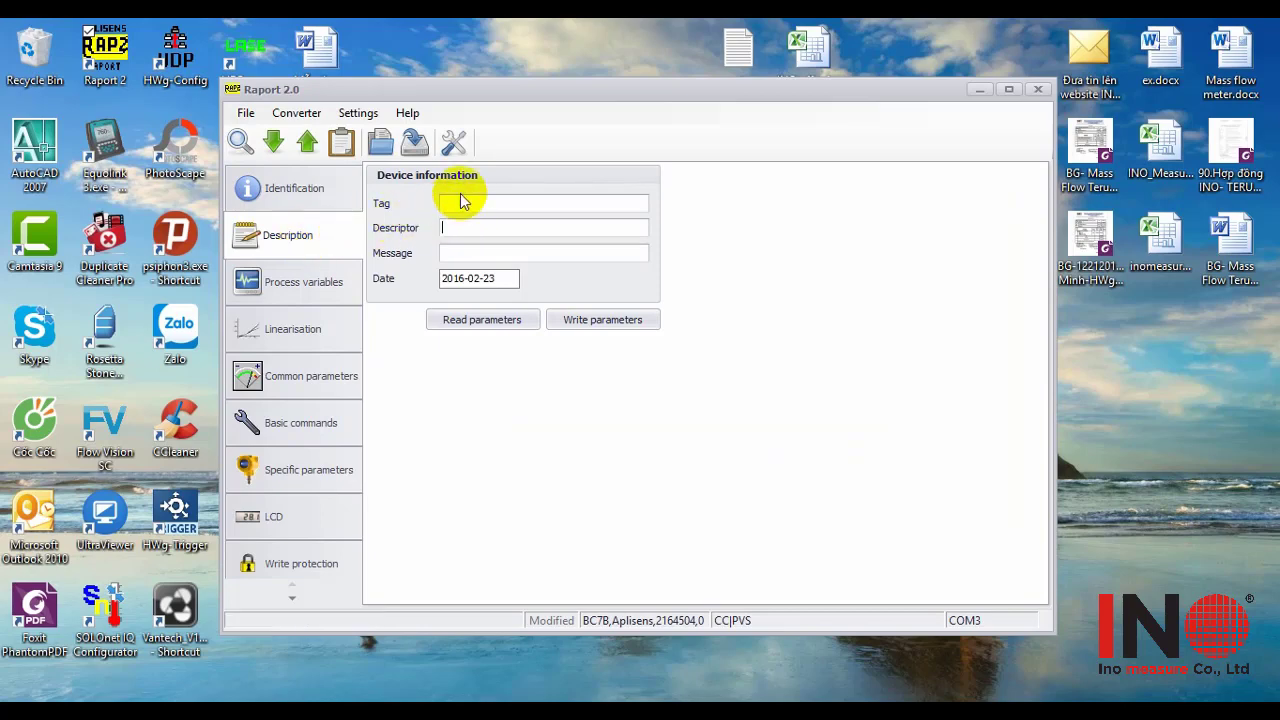
{"action": "left_click", "coordinate": [457, 228]}
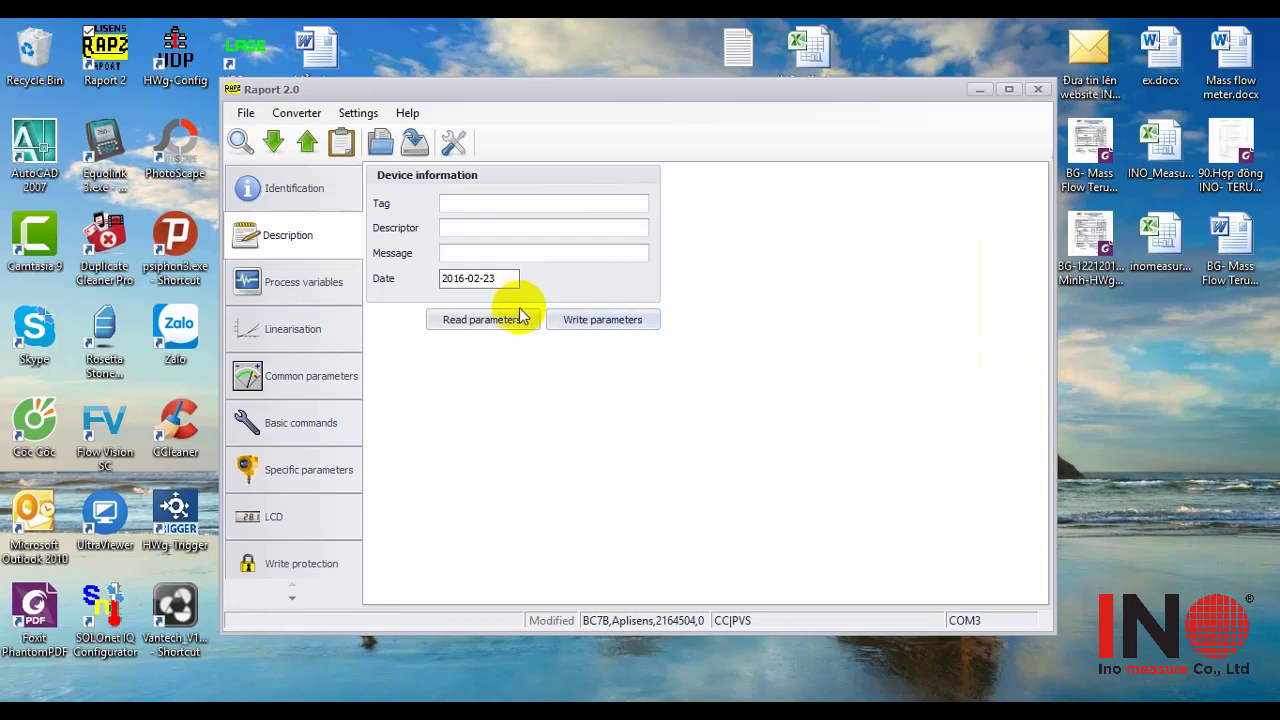
{"action": "left_click", "coordinate": [486, 320]}
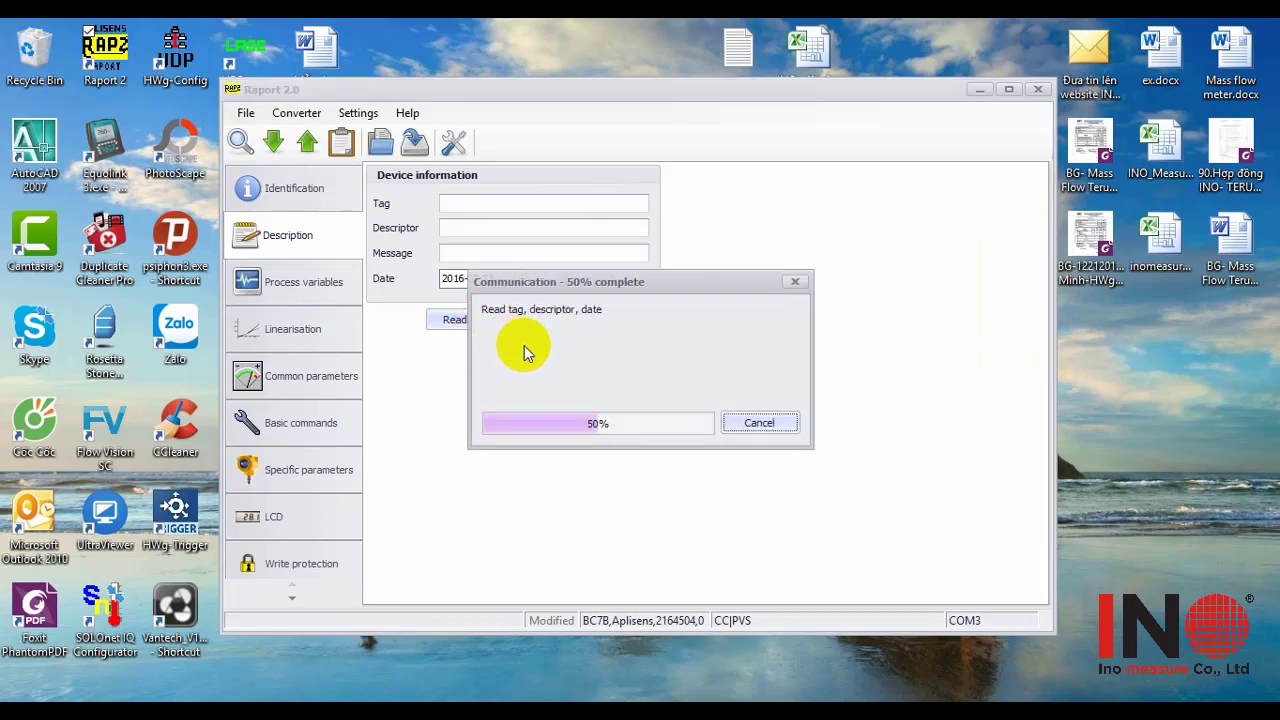
{"action": "left_click", "coordinate": [465, 202]}
{"action": "left_click", "coordinate": [452, 228]}
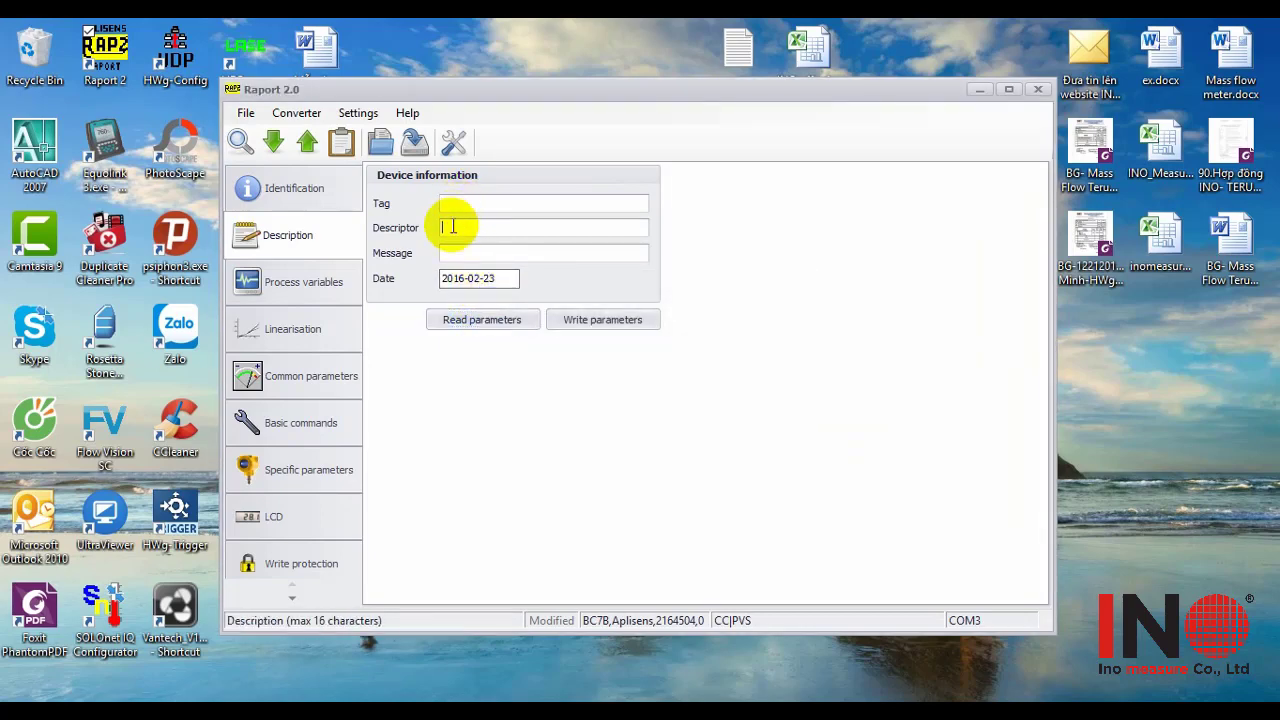
{"action": "left_click", "coordinate": [460, 252]}
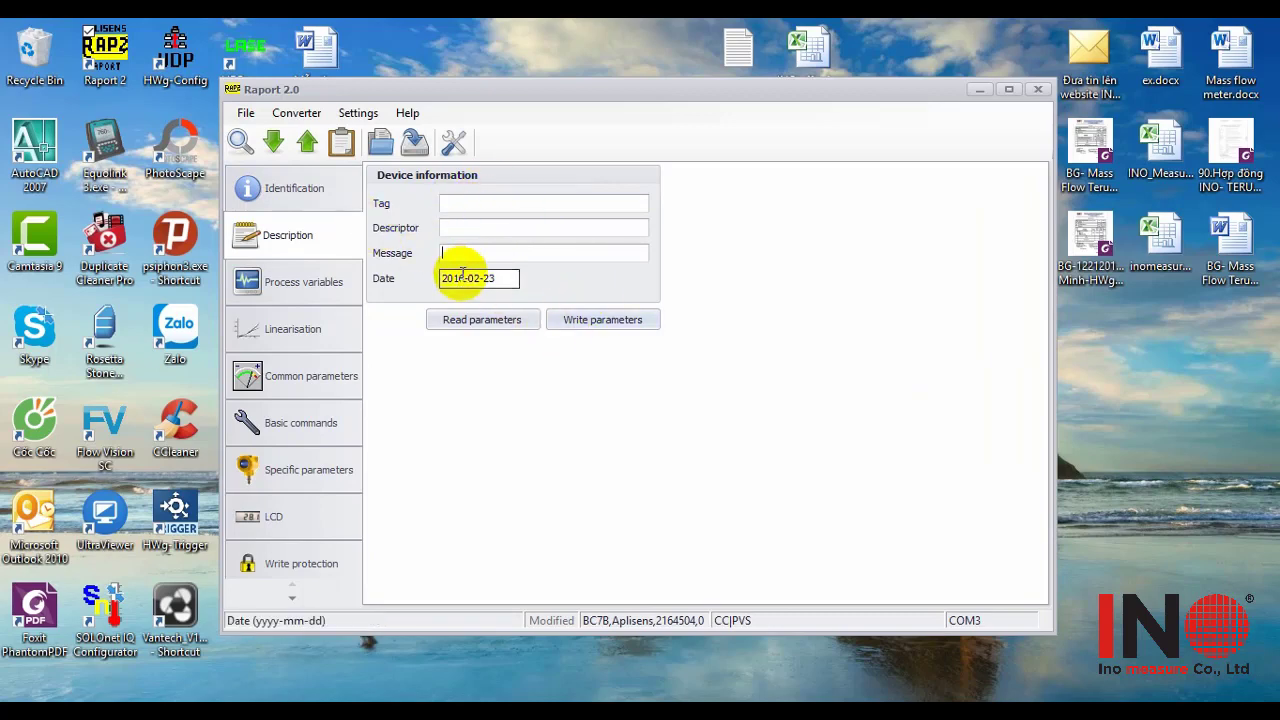
{"action": "left_click", "coordinate": [457, 208]}
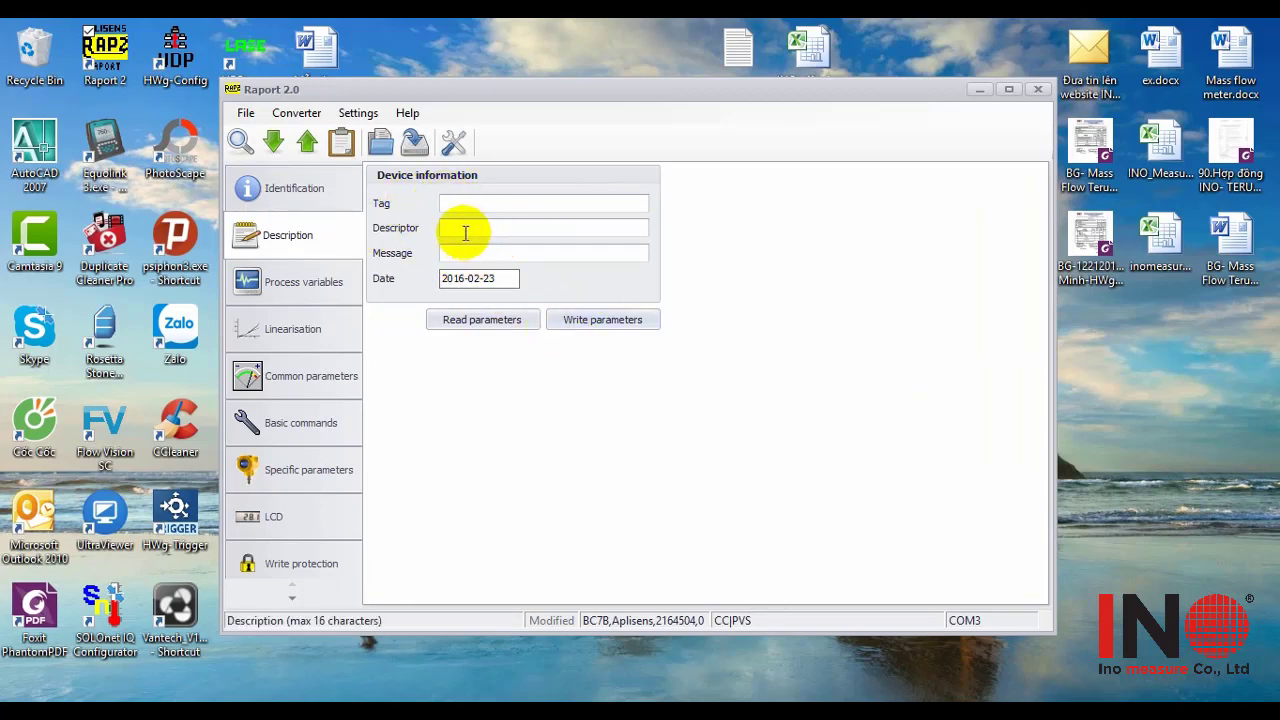
Start continuous reading of the process variables and view the current and PV in a separate window.
{"action": "left_click", "coordinate": [325, 288]}
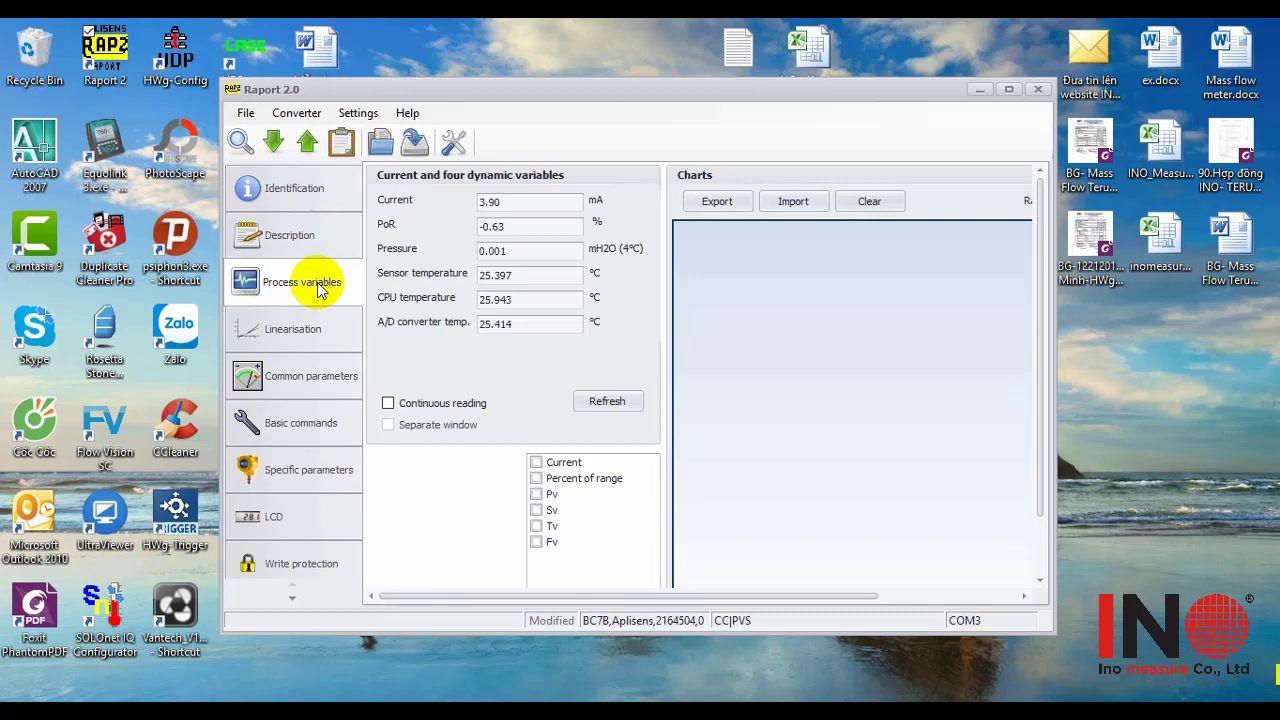
{"action": "left_click", "coordinate": [388, 404]}
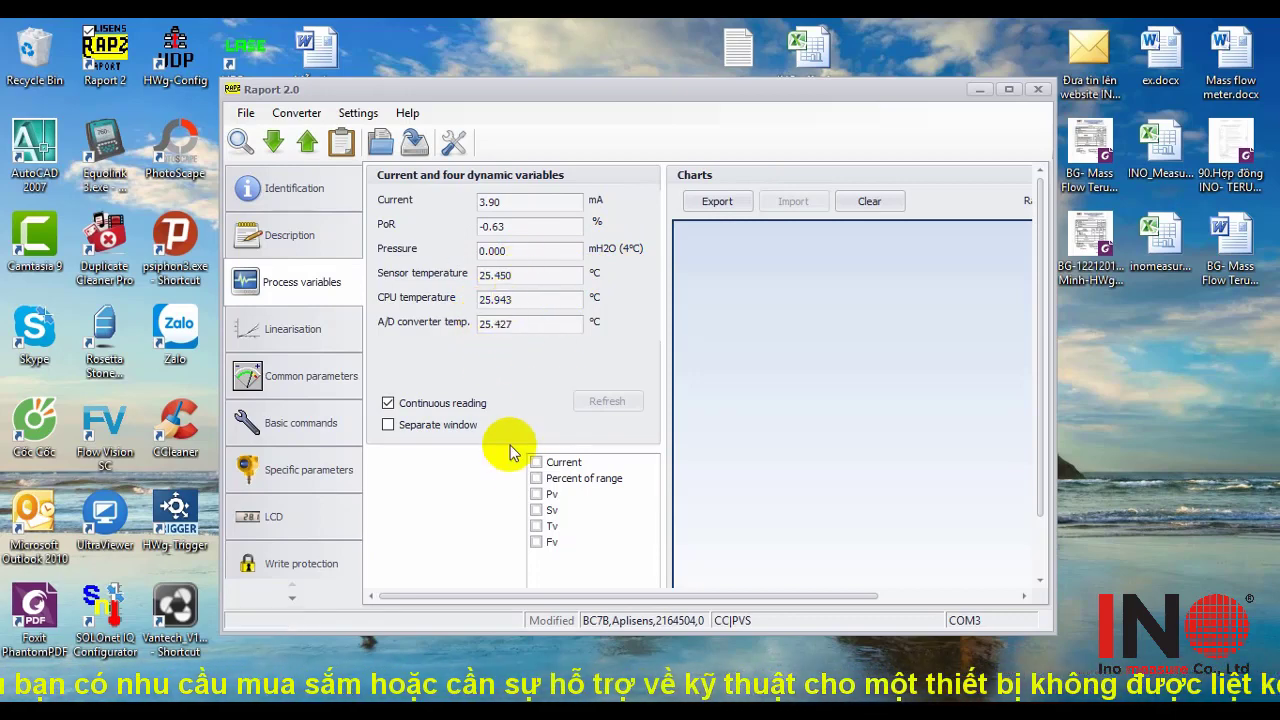
{"action": "left_click", "coordinate": [388, 425]}
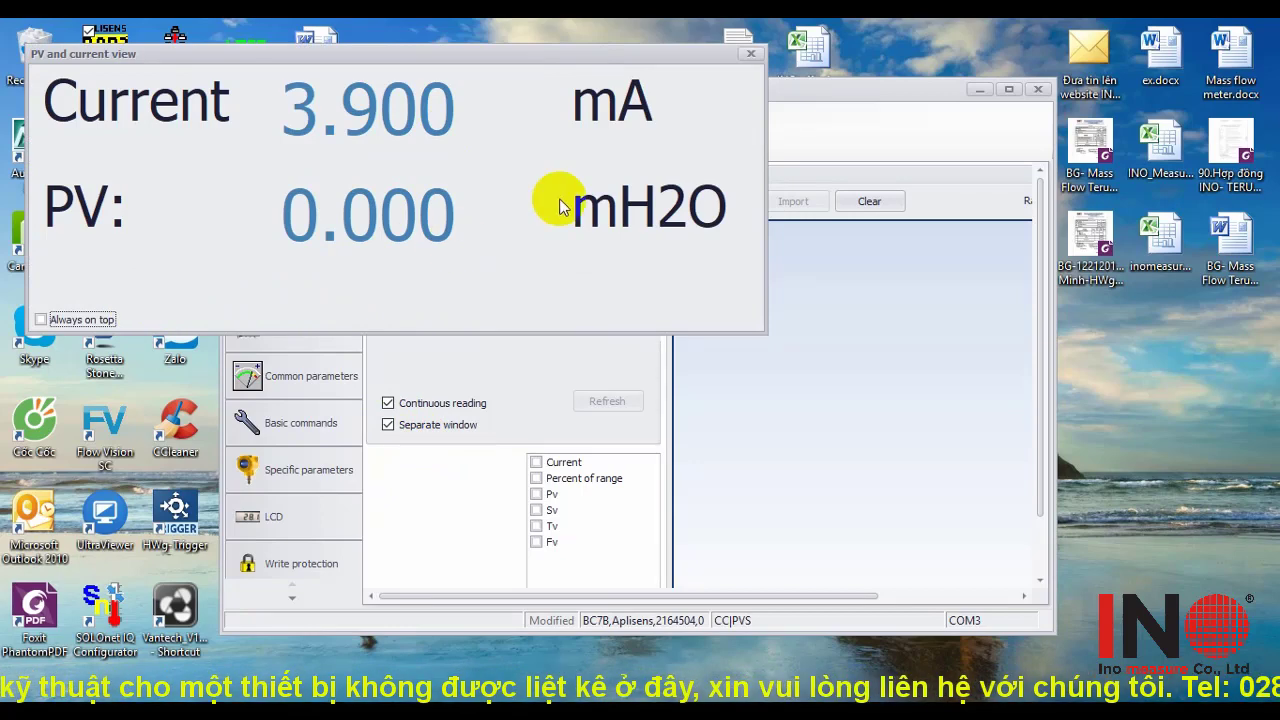
{"action": "left_click", "coordinate": [749, 57]}
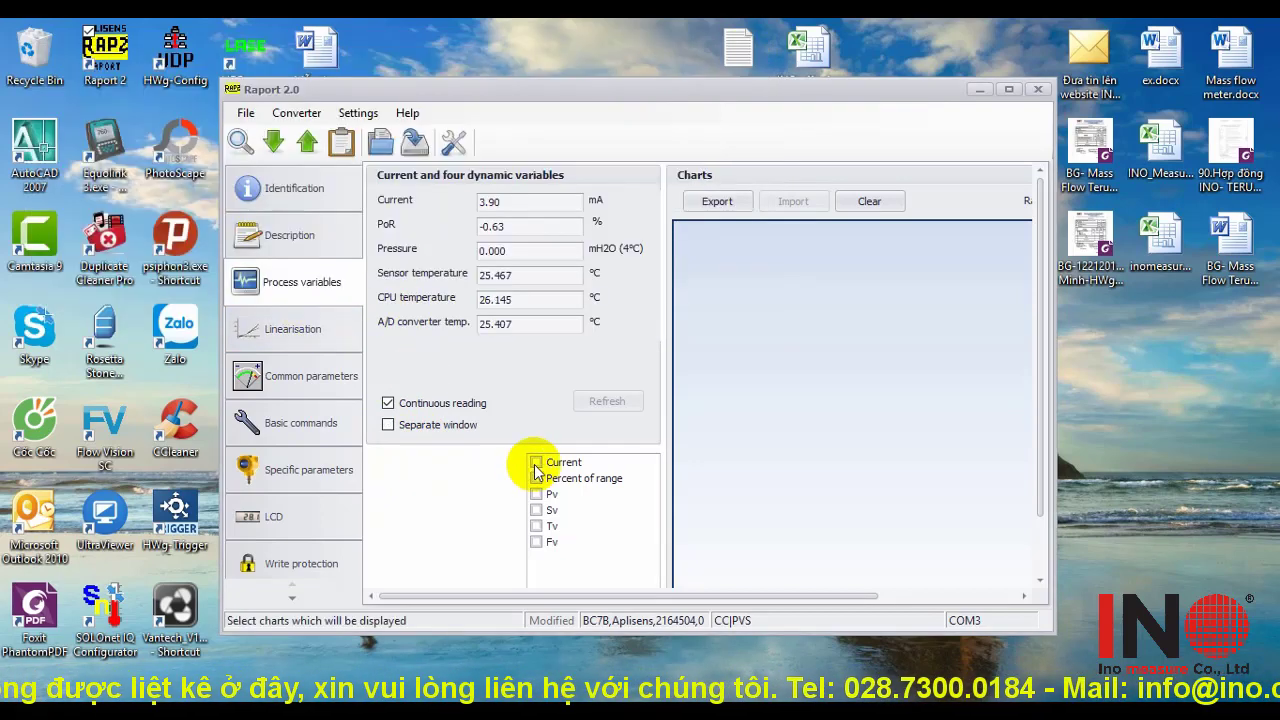
Display live charts of the Current, Percent of range and Pv process variables.
{"action": "scroll", "coordinate": [538, 470], "scroll_direction": "down", "scroll_amount": 1}
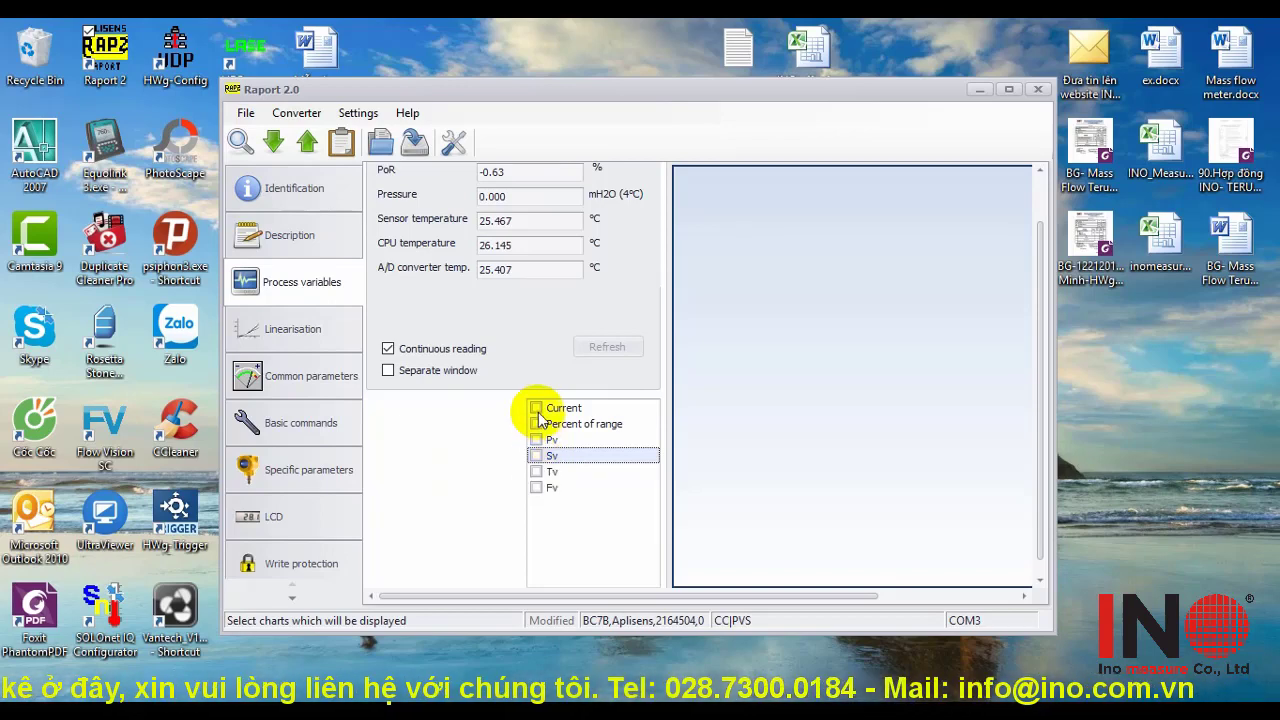
{"action": "left_click", "coordinate": [537, 408]}
{"action": "left_click", "coordinate": [537, 424]}
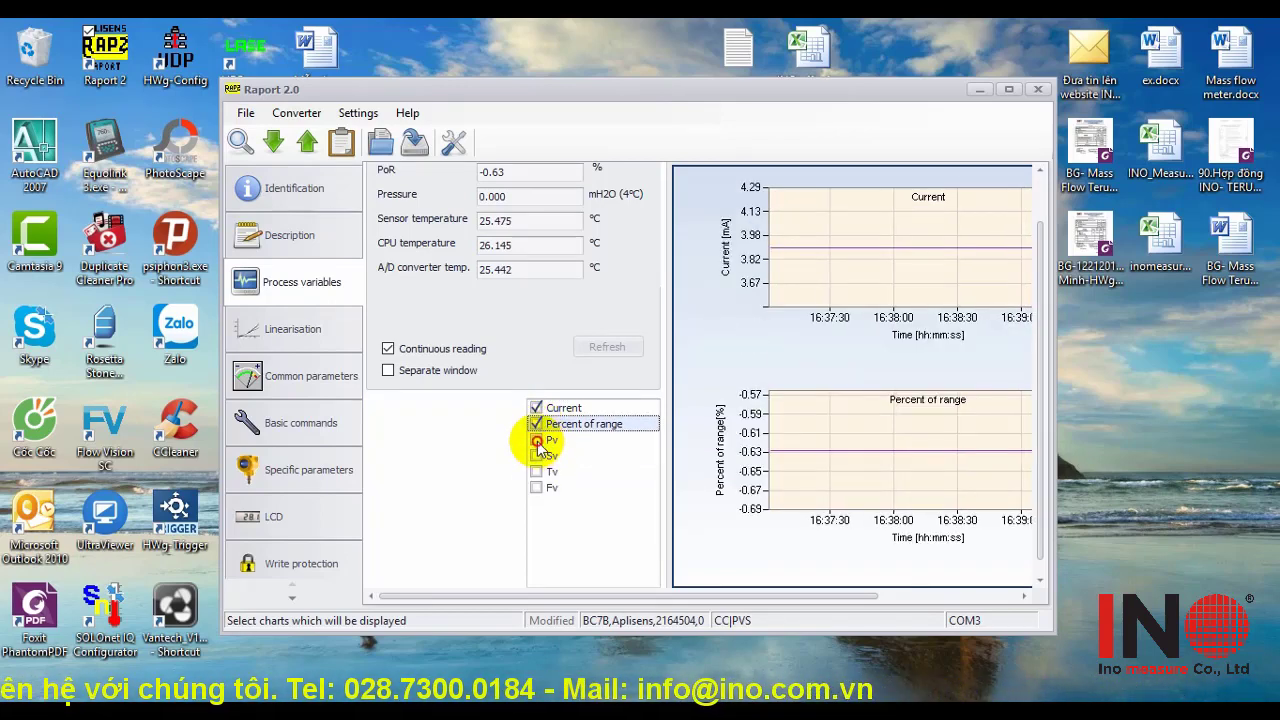
{"action": "left_click", "coordinate": [537, 440]}
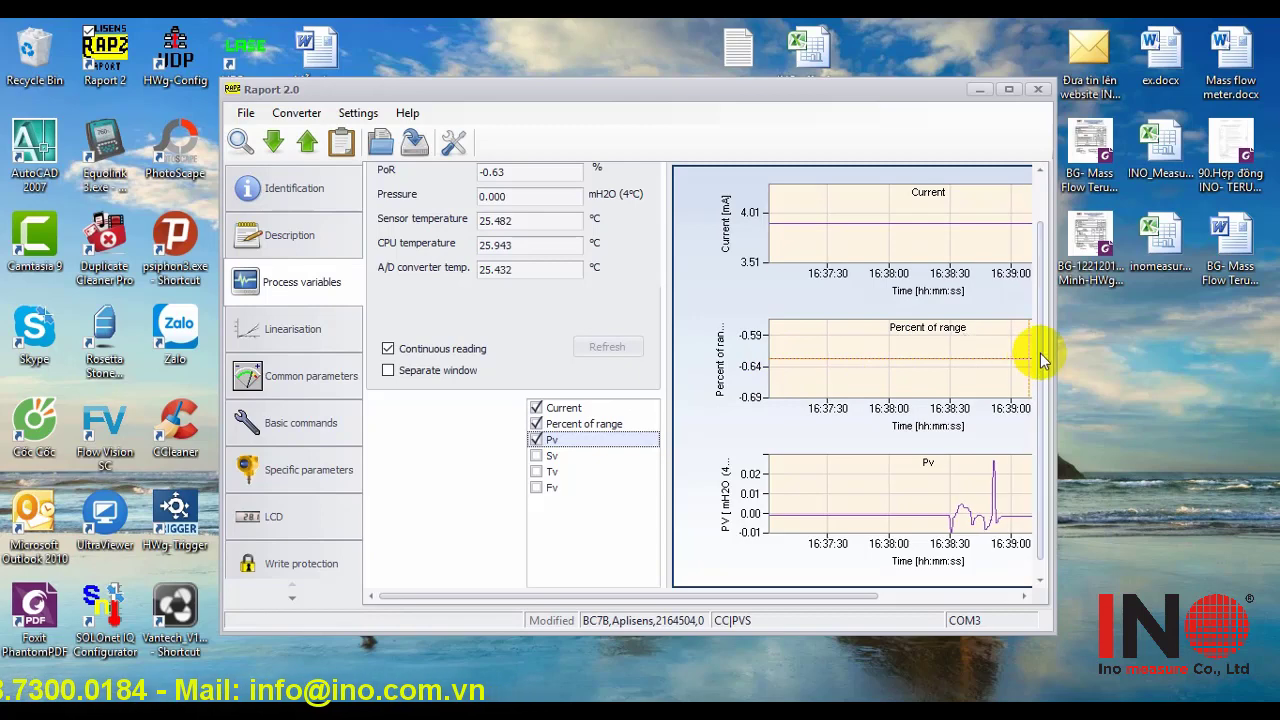
{"action": "scroll", "coordinate": [1040, 353], "scroll_direction": "up", "scroll_amount": 1}
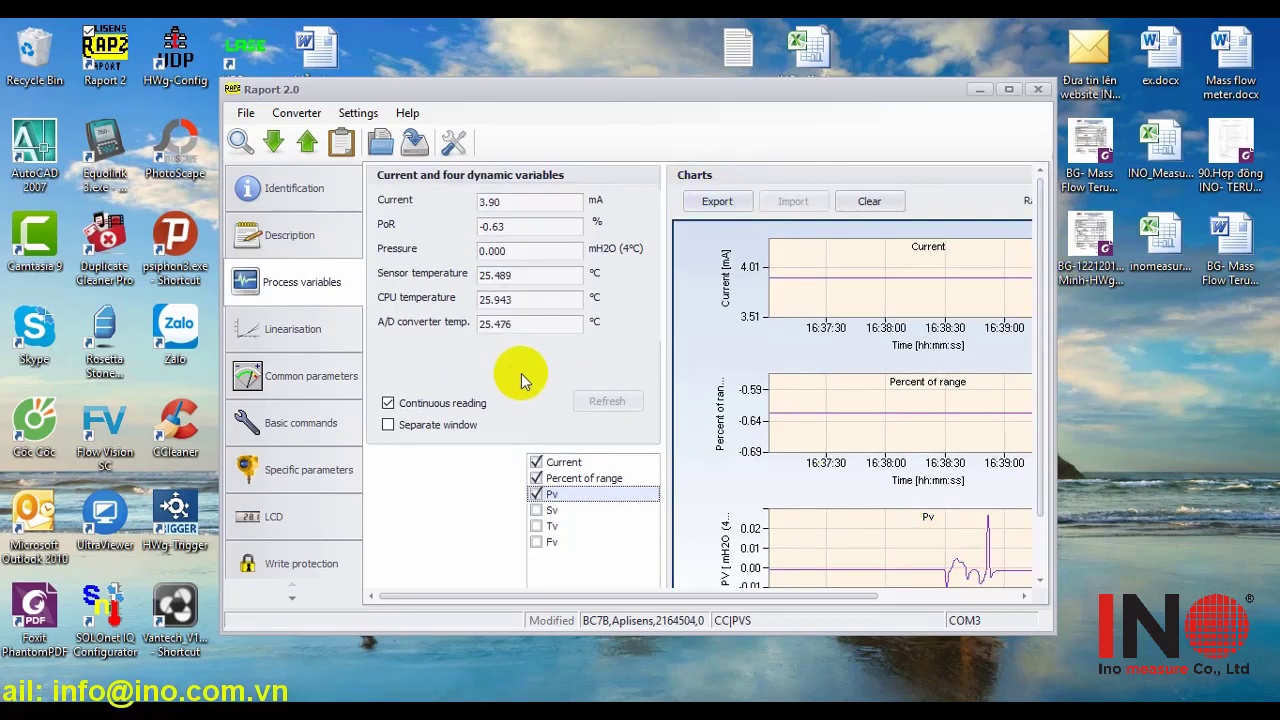
Hide the Pv, Percent of range and Current charts, and stop the continuous reading.
{"action": "left_click", "coordinate": [536, 494]}
{"action": "left_click", "coordinate": [537, 479]}
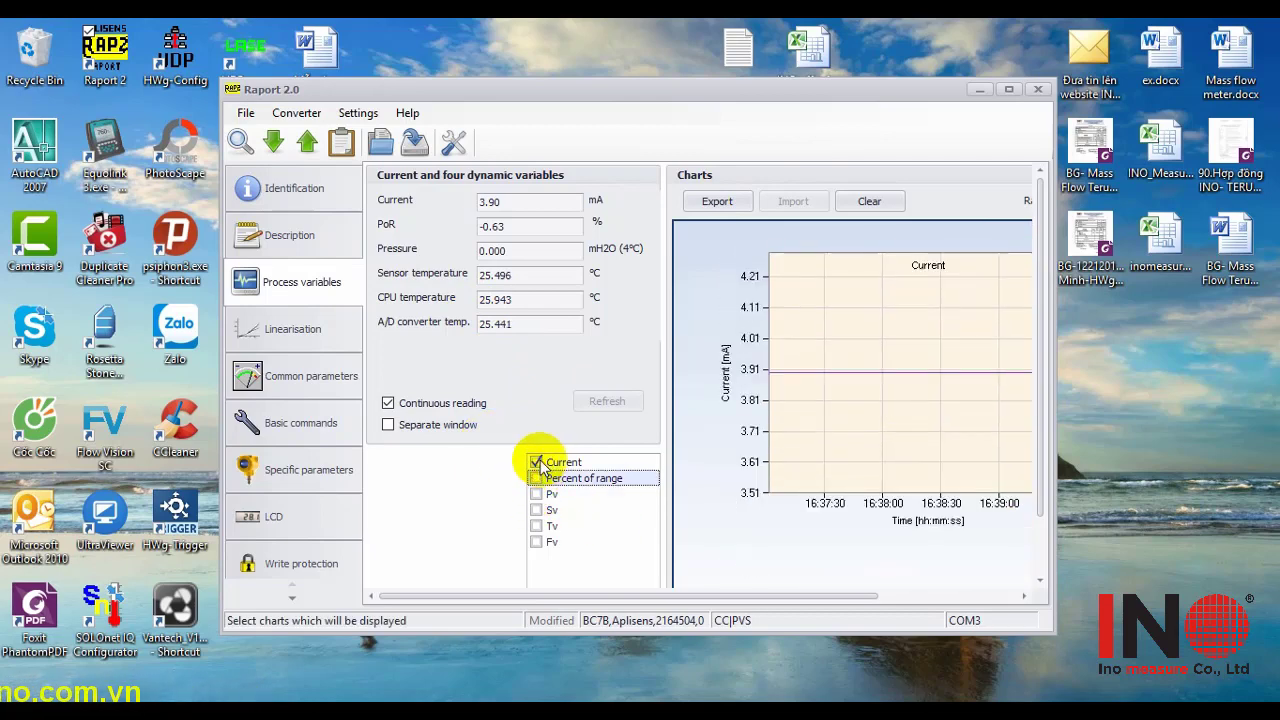
{"action": "left_click", "coordinate": [536, 462]}
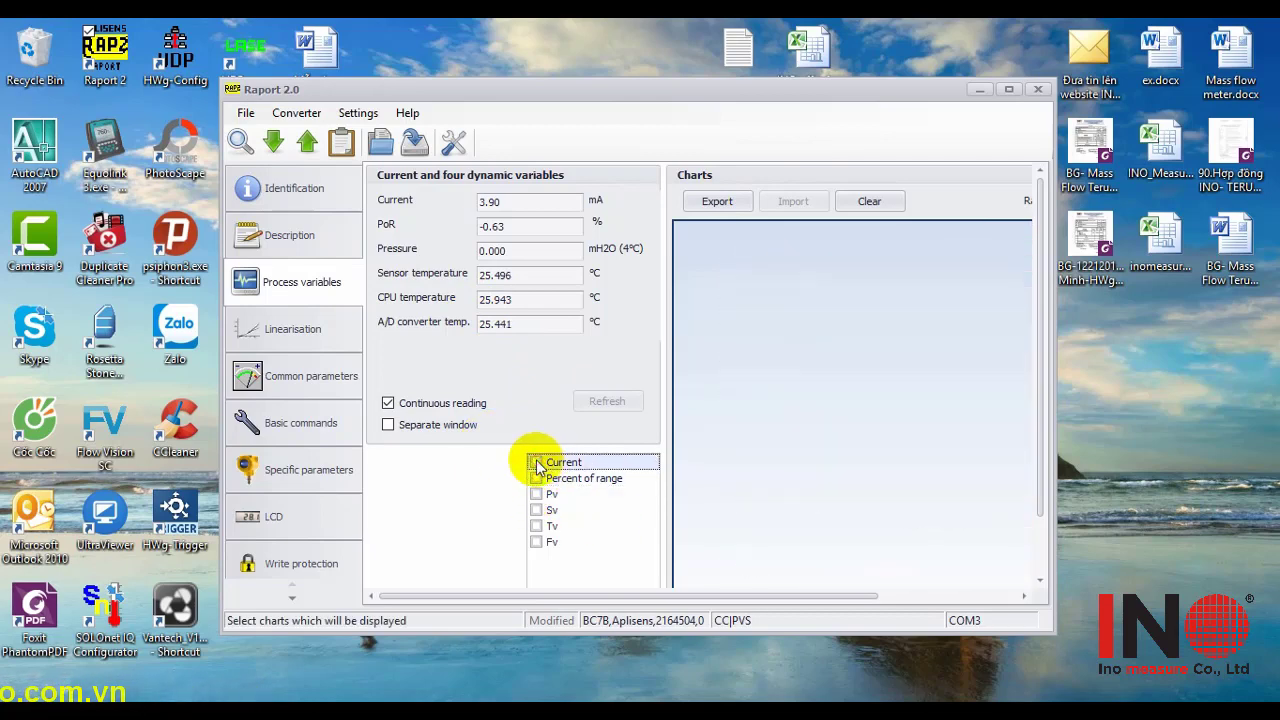
{"action": "left_click", "coordinate": [391, 403]}
View the linearisation table, and set the unit to Pa in the transmitter's common parameters.
{"action": "left_click", "coordinate": [300, 333]}
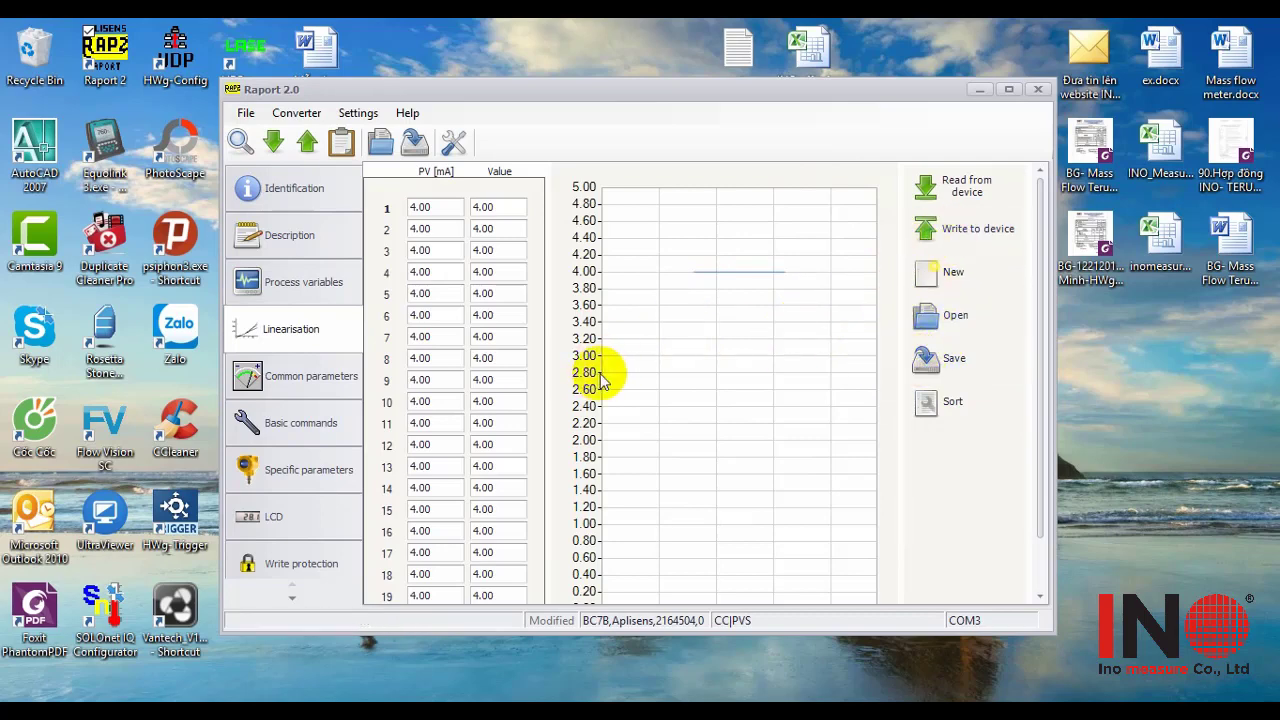
{"action": "left_click", "coordinate": [296, 381]}
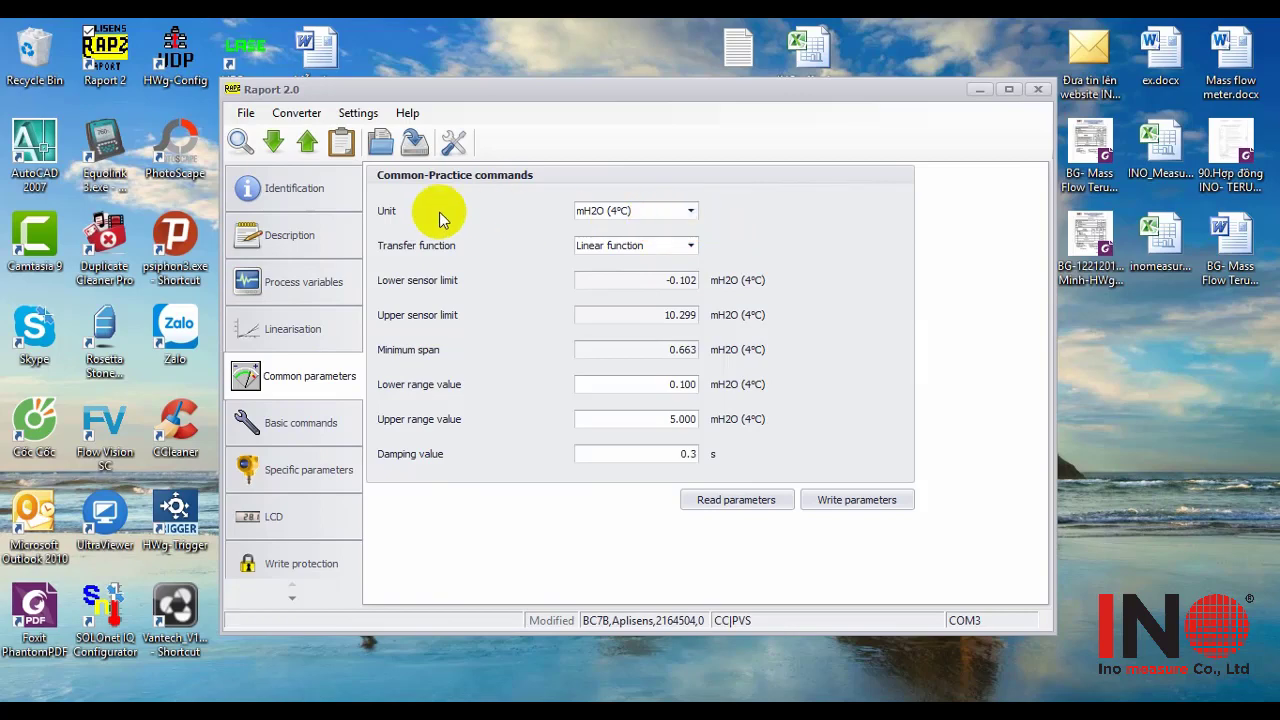
{"action": "left_click", "coordinate": [691, 214]}
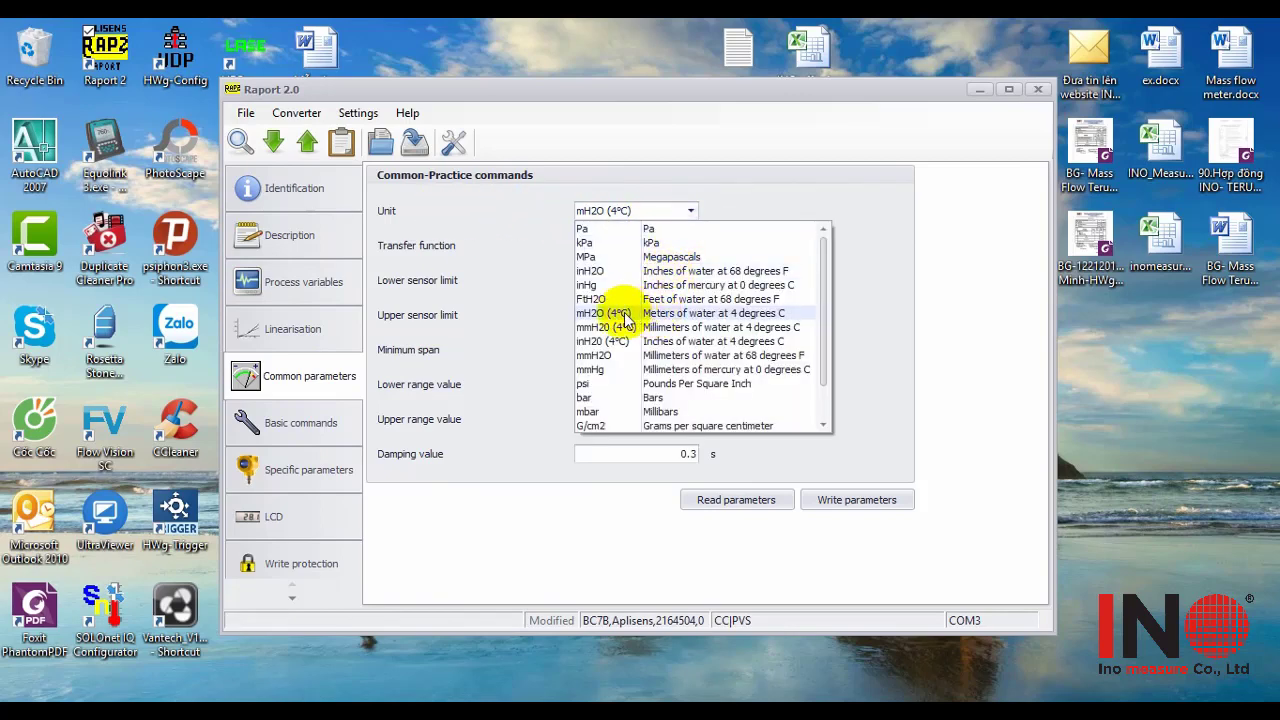
{"action": "left_click", "coordinate": [606, 230]}
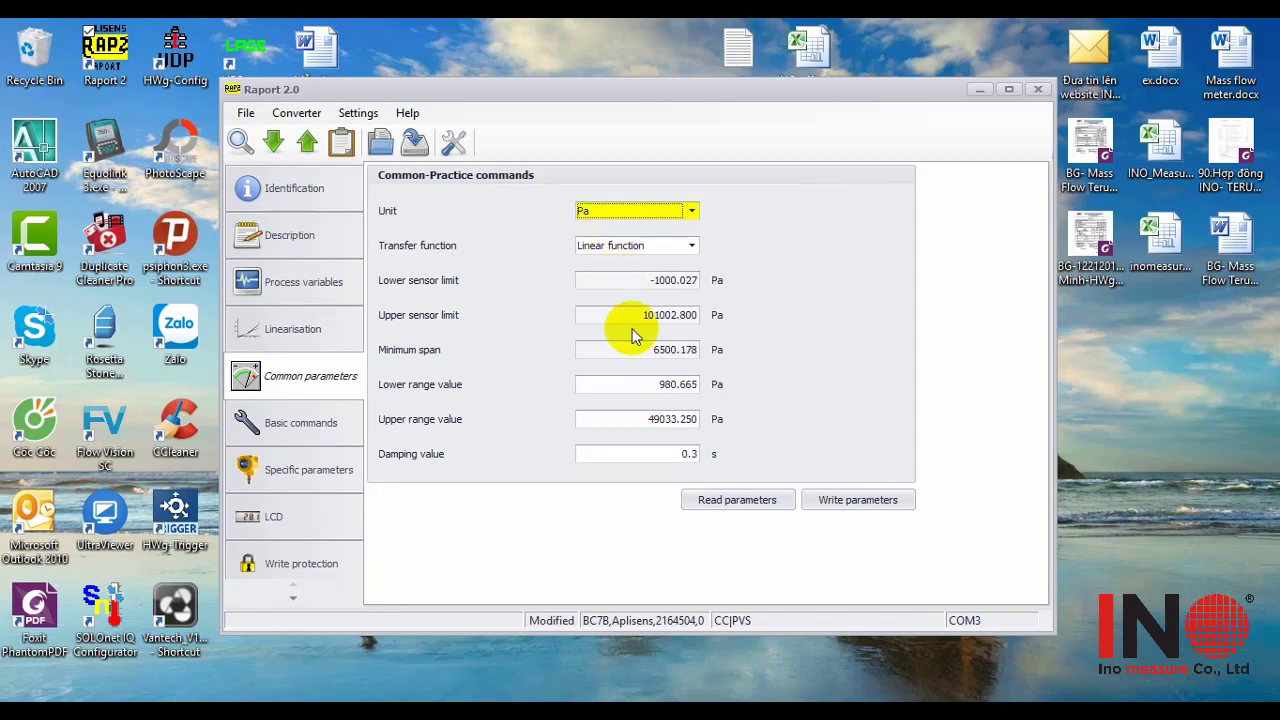
Set the unit to mbar and choose Linear function as the transfer function.
{"action": "left_click", "coordinate": [689, 210]}
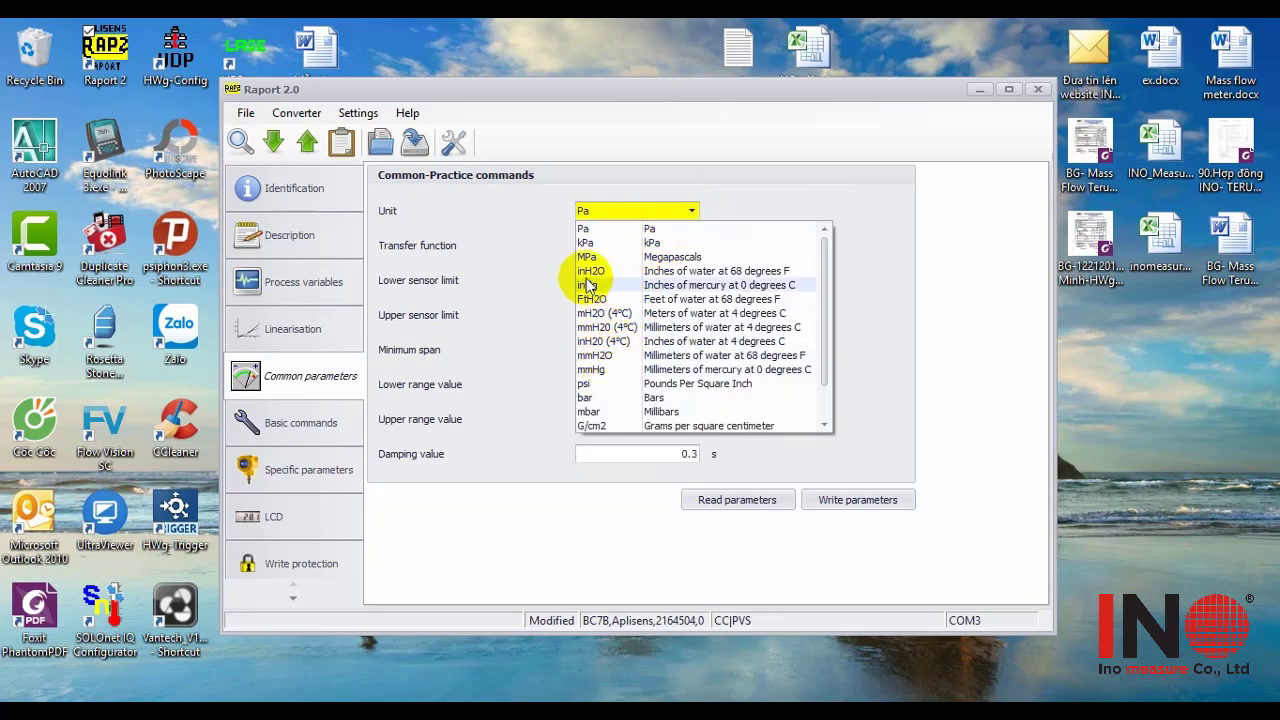
{"action": "left_click", "coordinate": [612, 410]}
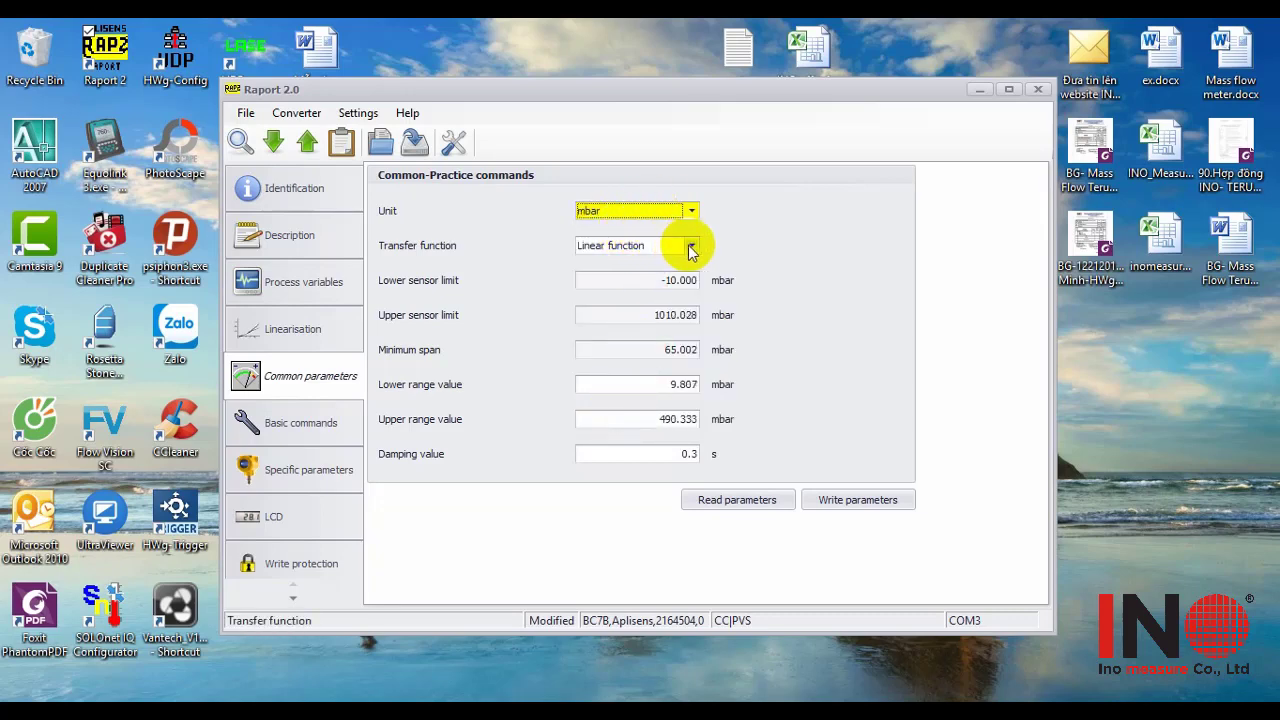
{"action": "left_click", "coordinate": [691, 248]}
{"action": "left_click", "coordinate": [630, 263]}
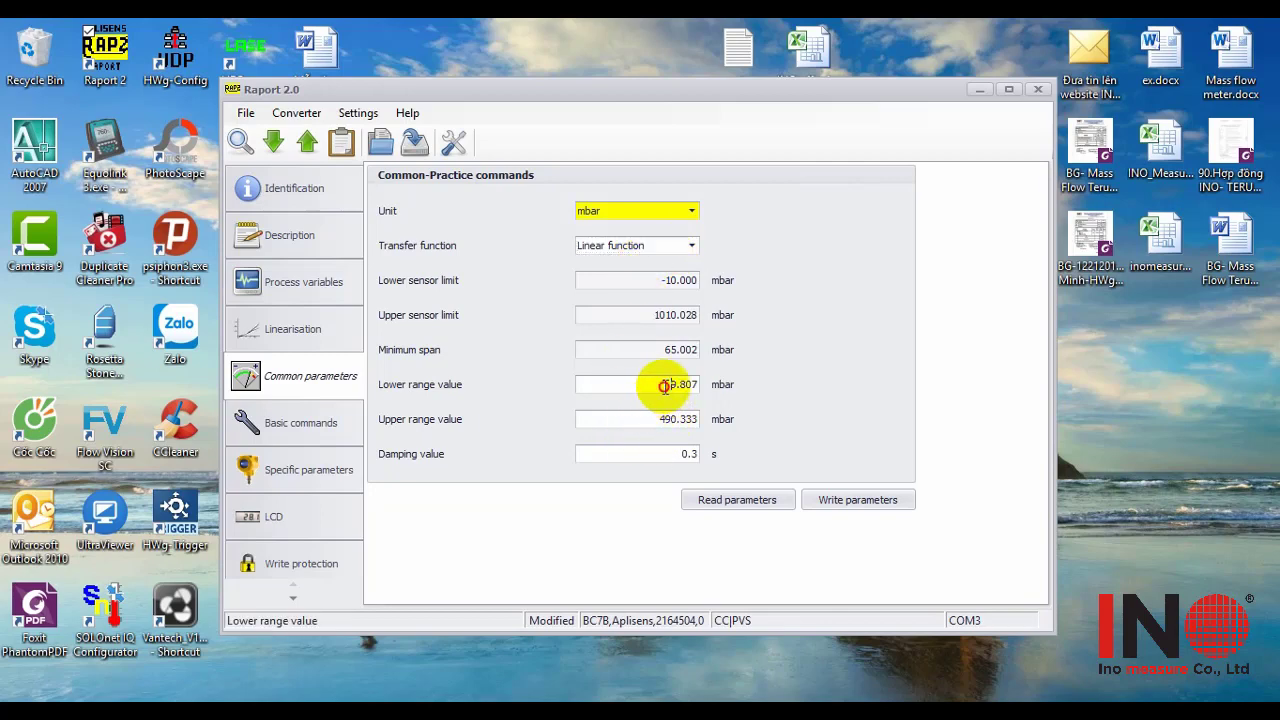
Try to write a lower range value of 0 mbar and an upper range value of 50 mbar to the transmitter, ignoring the span warning.
{"action": "left_click_drag", "start_coordinate": [664, 386], "coordinate": [712, 383]}
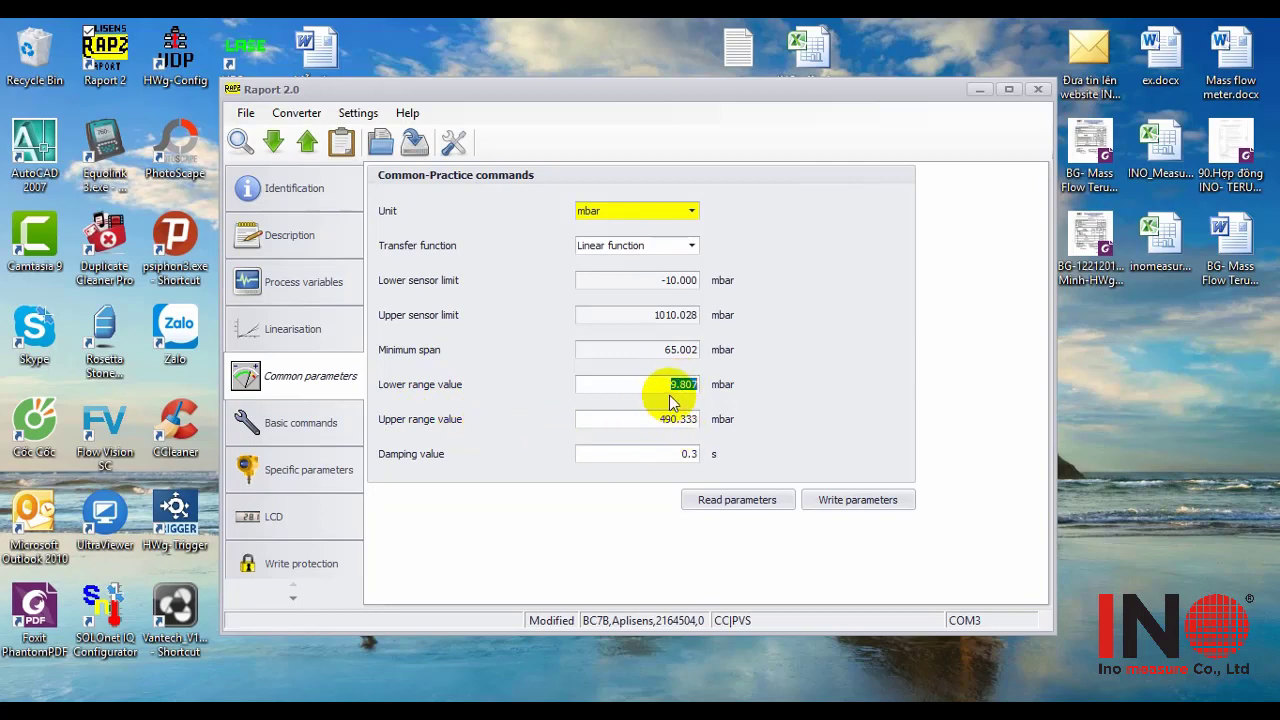
{"action": "type", "text": "0"}
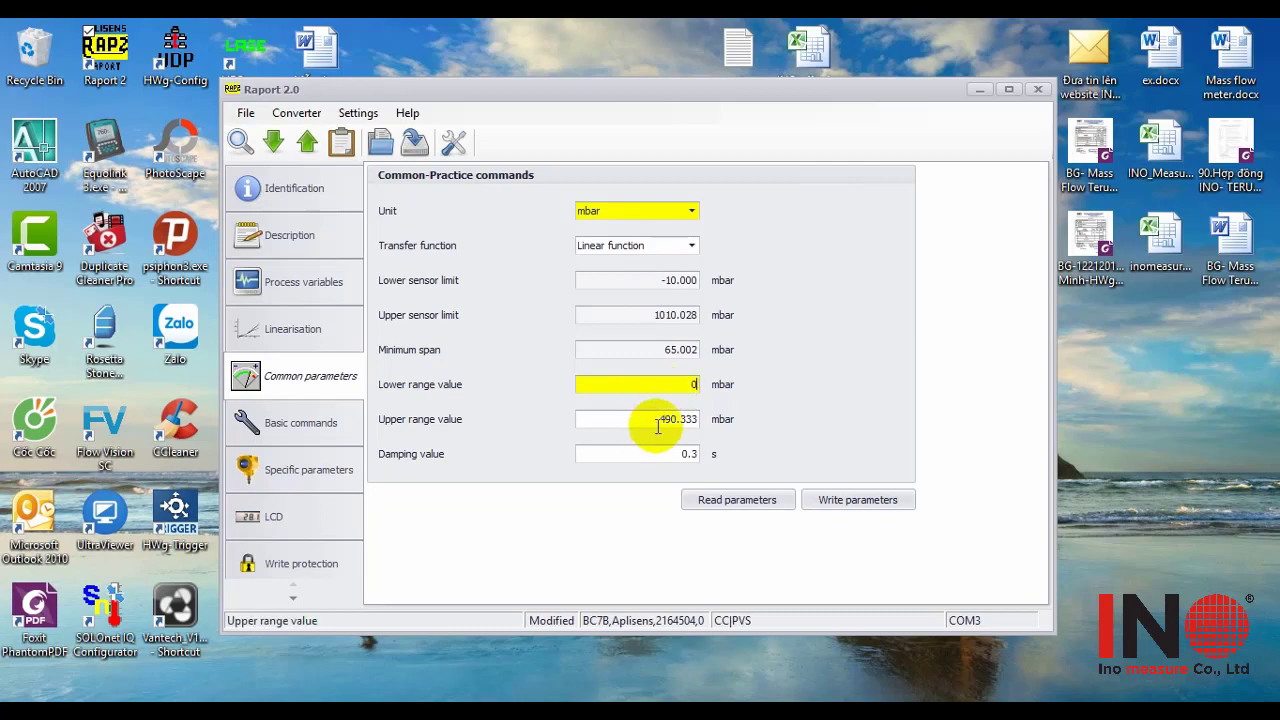
{"action": "left_click_drag", "start_coordinate": [660, 420], "coordinate": [703, 423]}
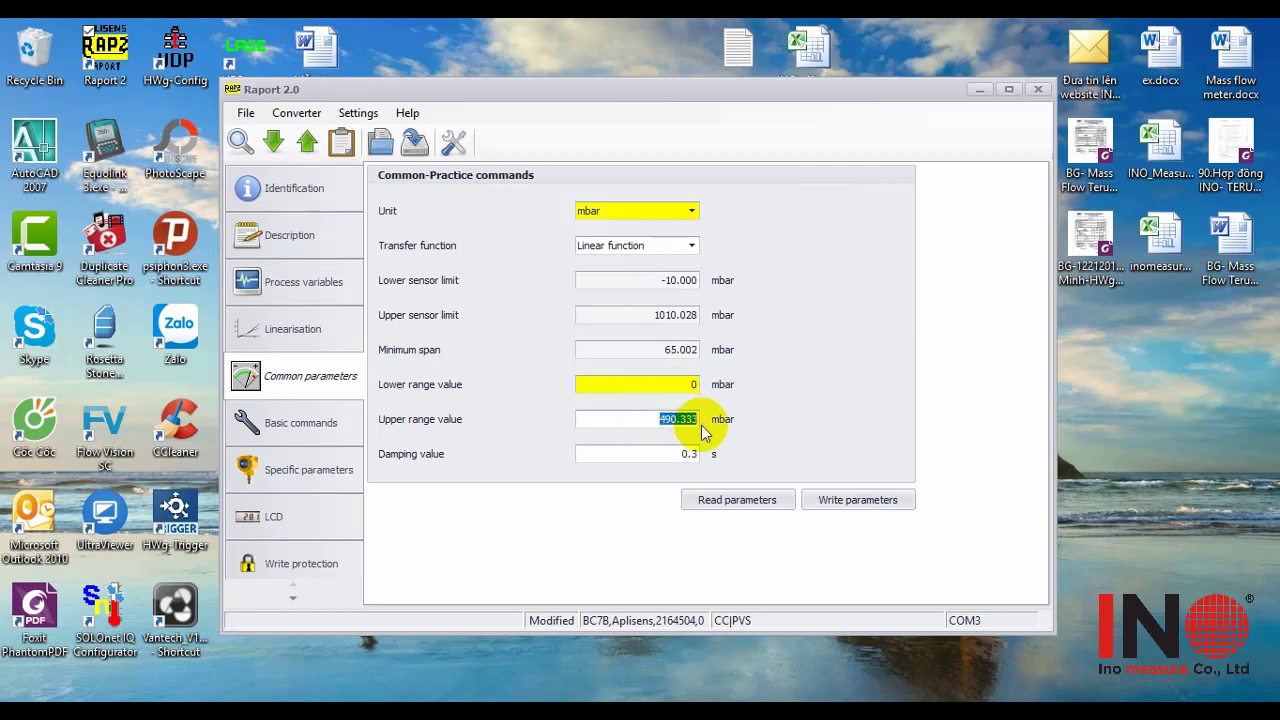
{"action": "type", "text": "50"}
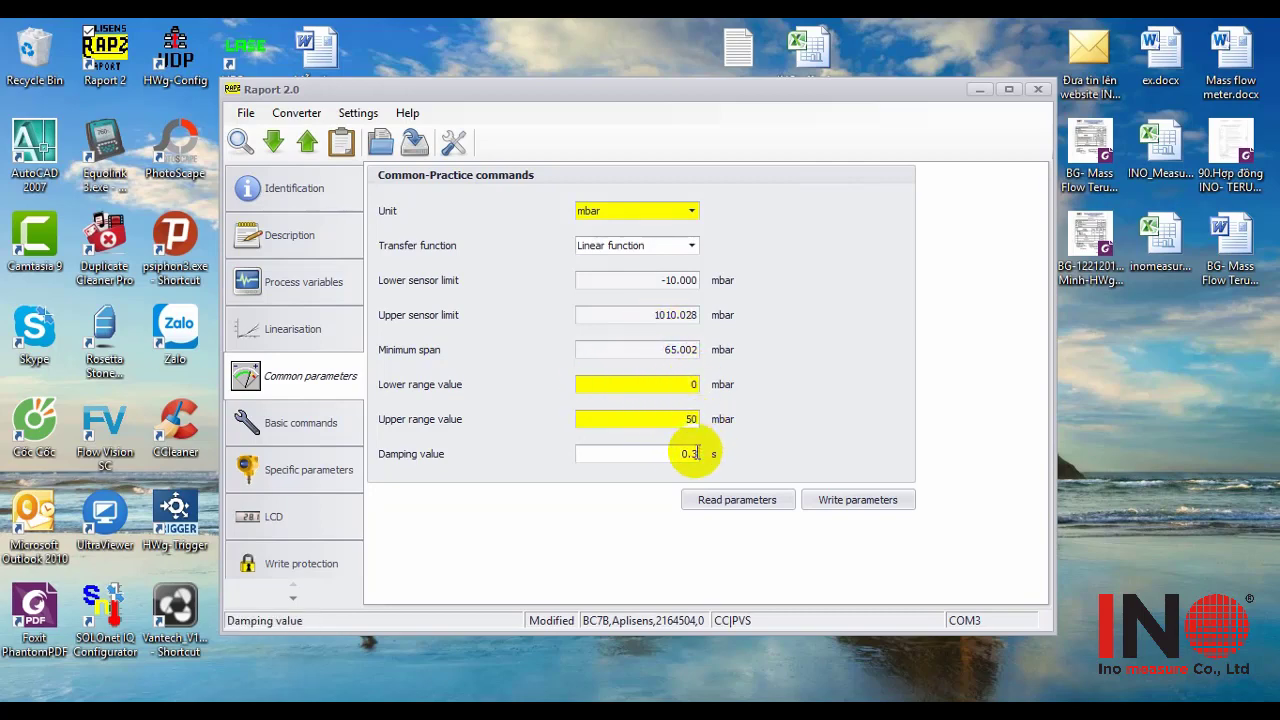
{"action": "left_click", "coordinate": [692, 421]}
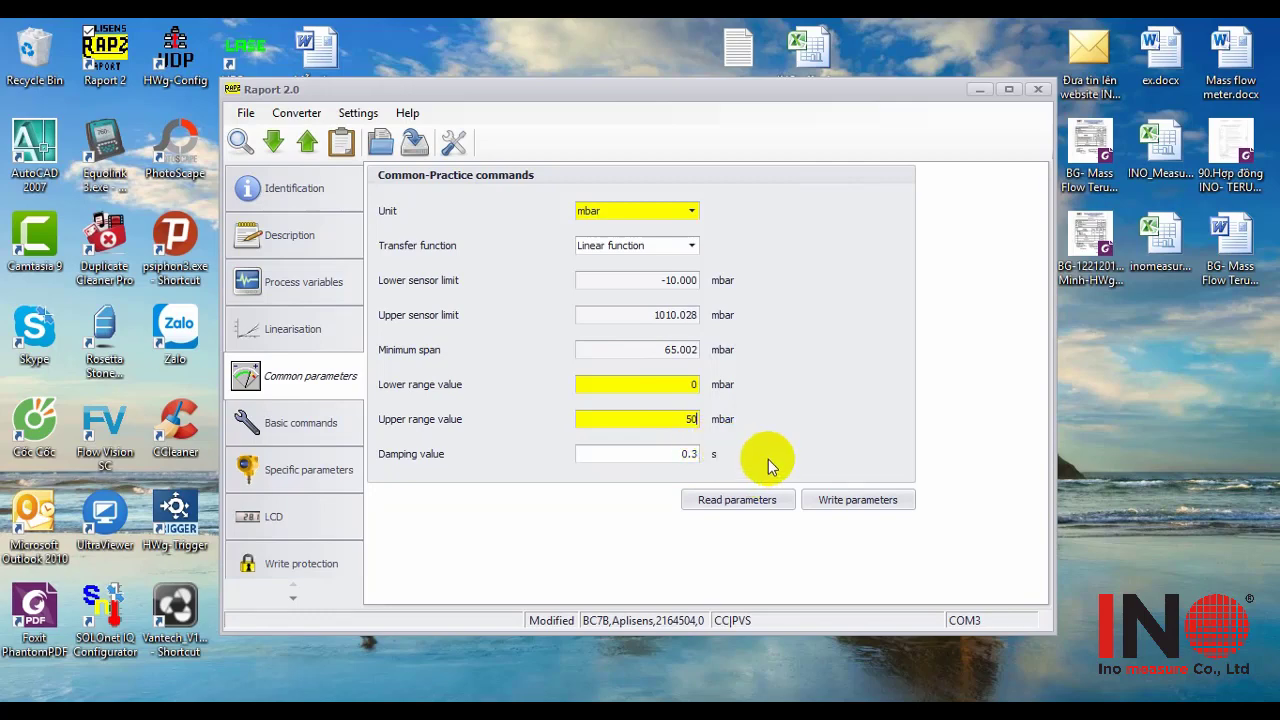
{"action": "left_click", "coordinate": [846, 502]}
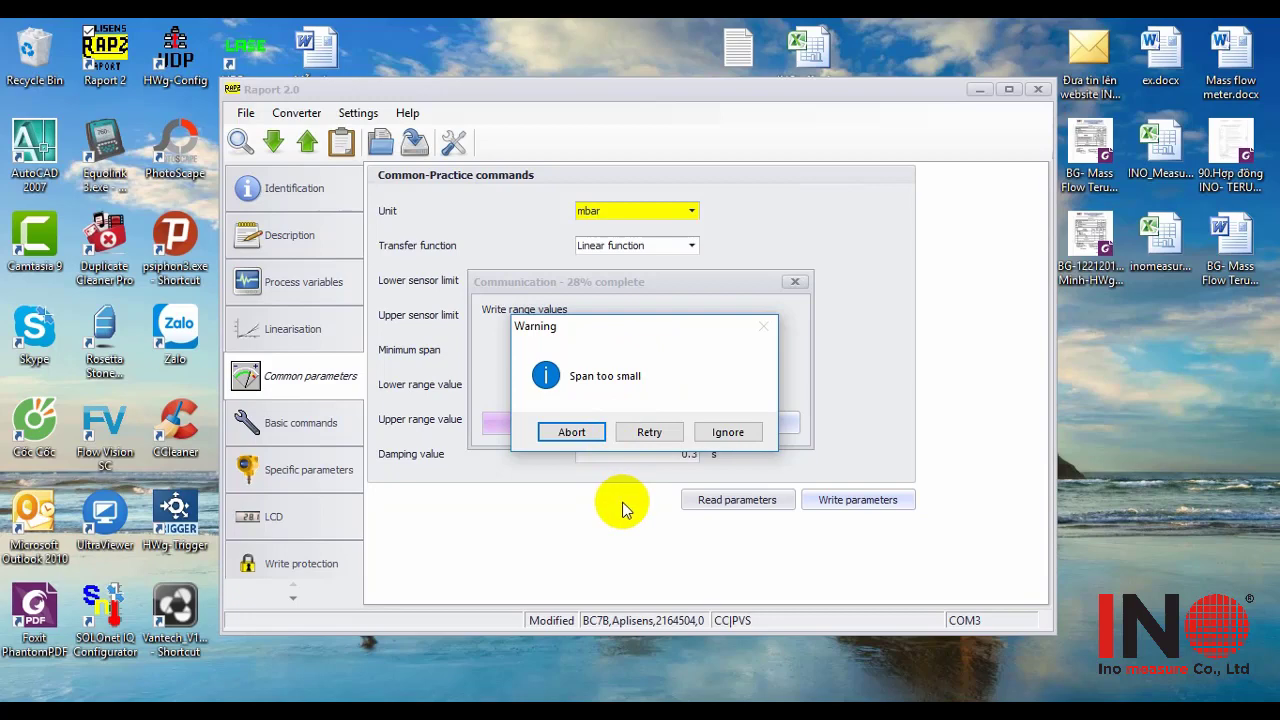
{"action": "left_click", "coordinate": [724, 432]}
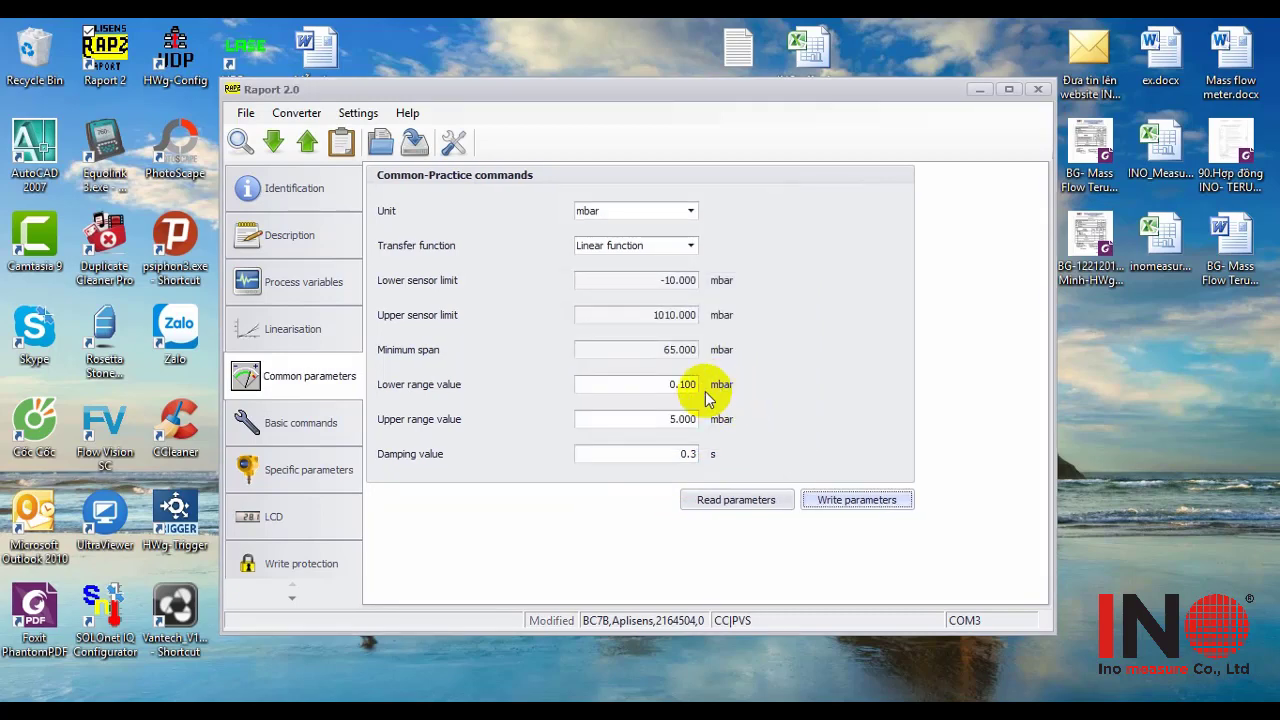
Select the whole upper range value for editing.
{"action": "left_click", "coordinate": [650, 418]}
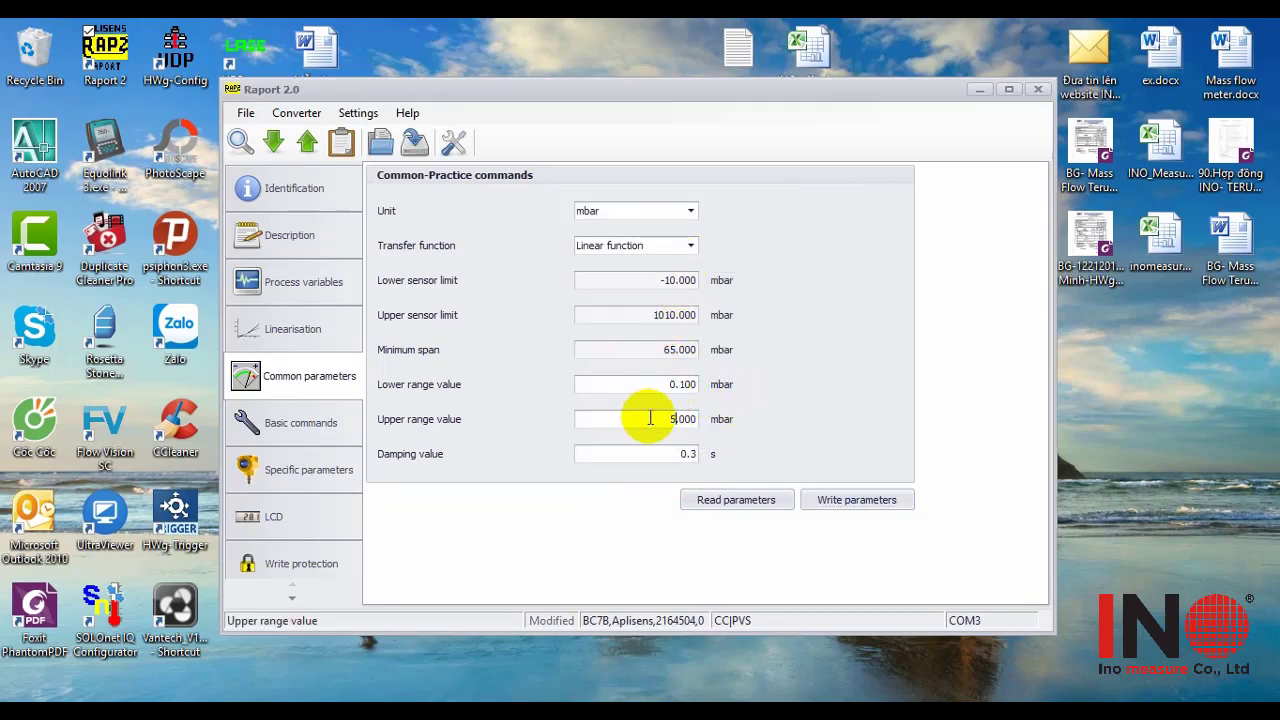
{"action": "left_click_drag", "start_coordinate": [651, 417], "coordinate": [693, 418]}
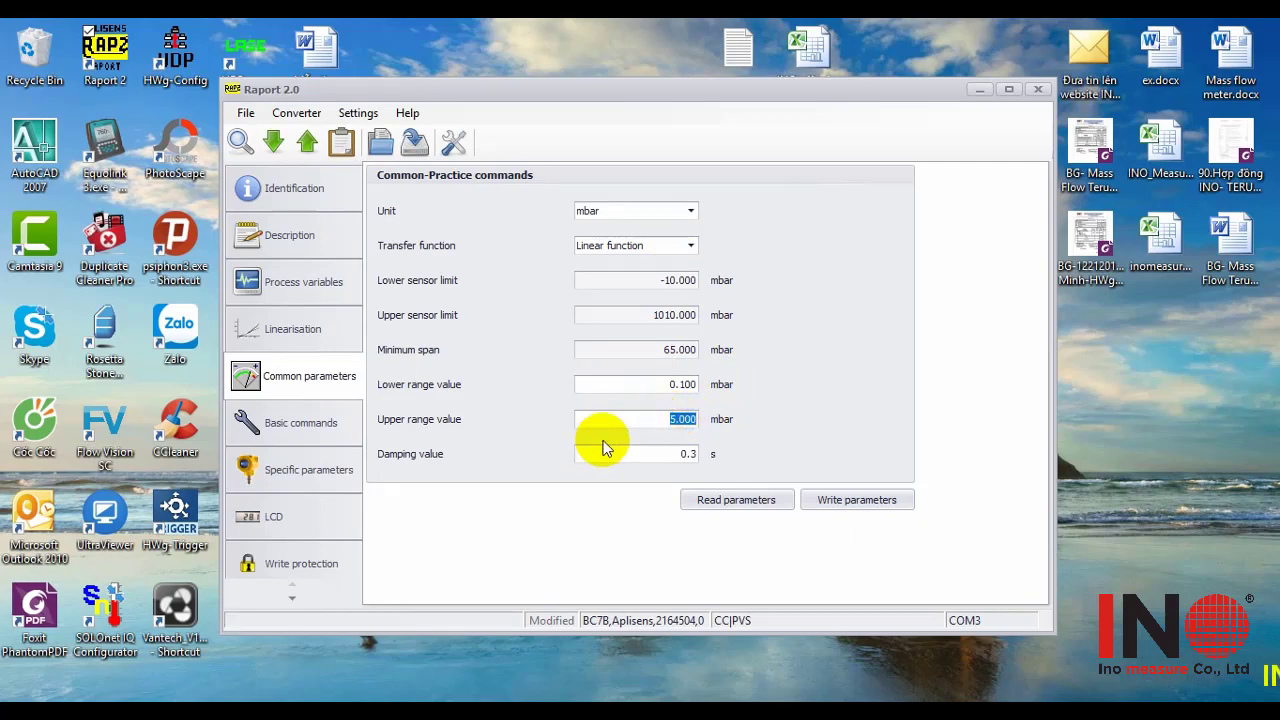
Switch to Chrome and search Google for "apr 2000 alw".
{"action": "left_click", "coordinate": [339, 676]}
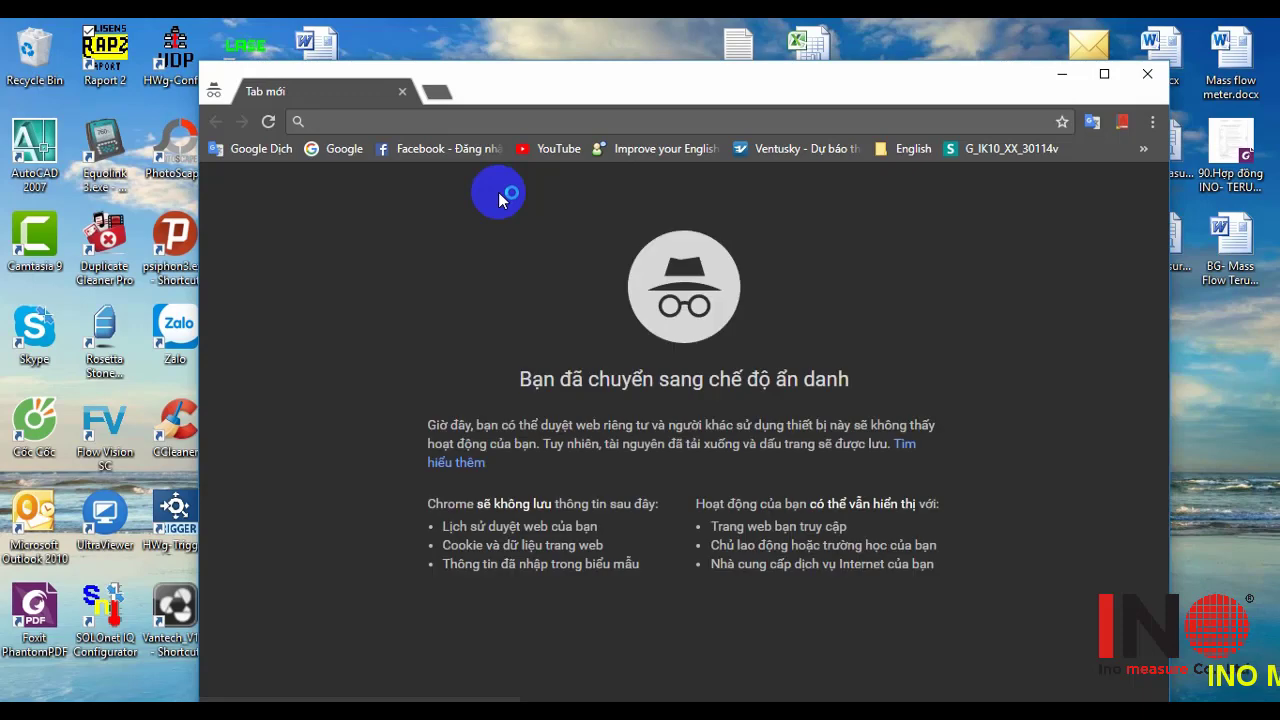
{"action": "left_click", "coordinate": [375, 124]}
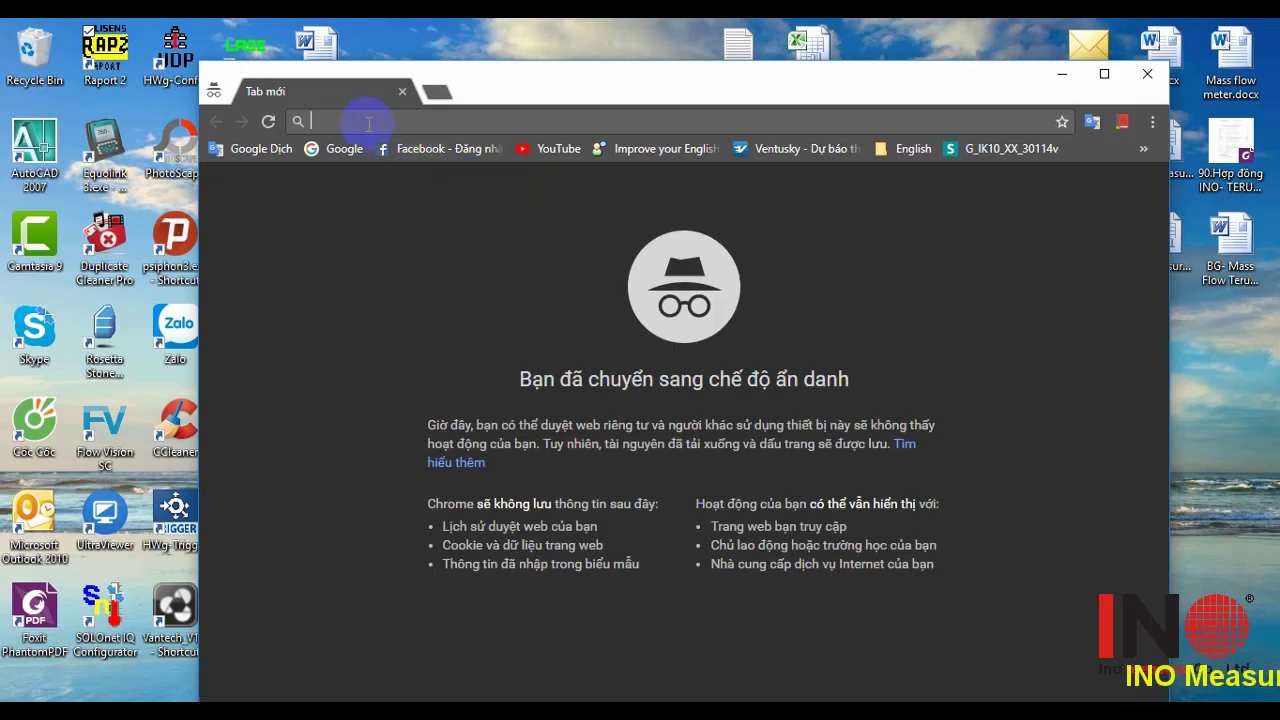
{"action": "type", "text": "ap"}
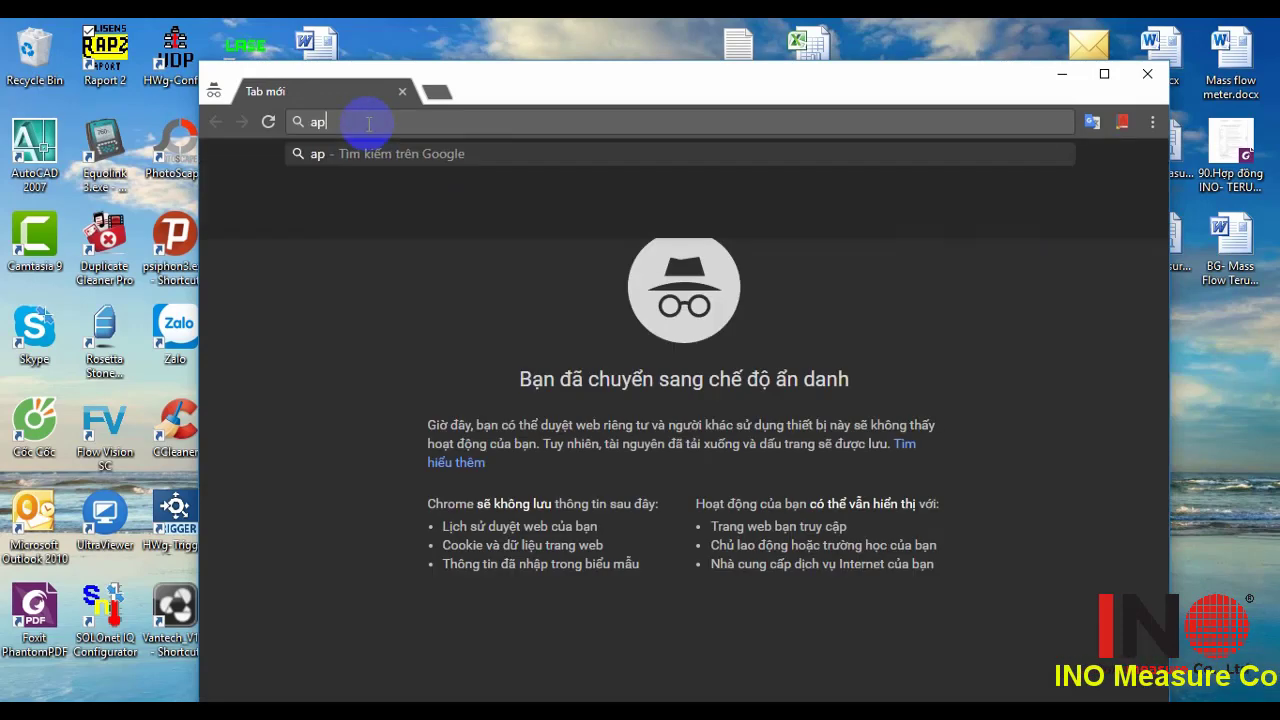
{"action": "type", "text": "r 2000"}
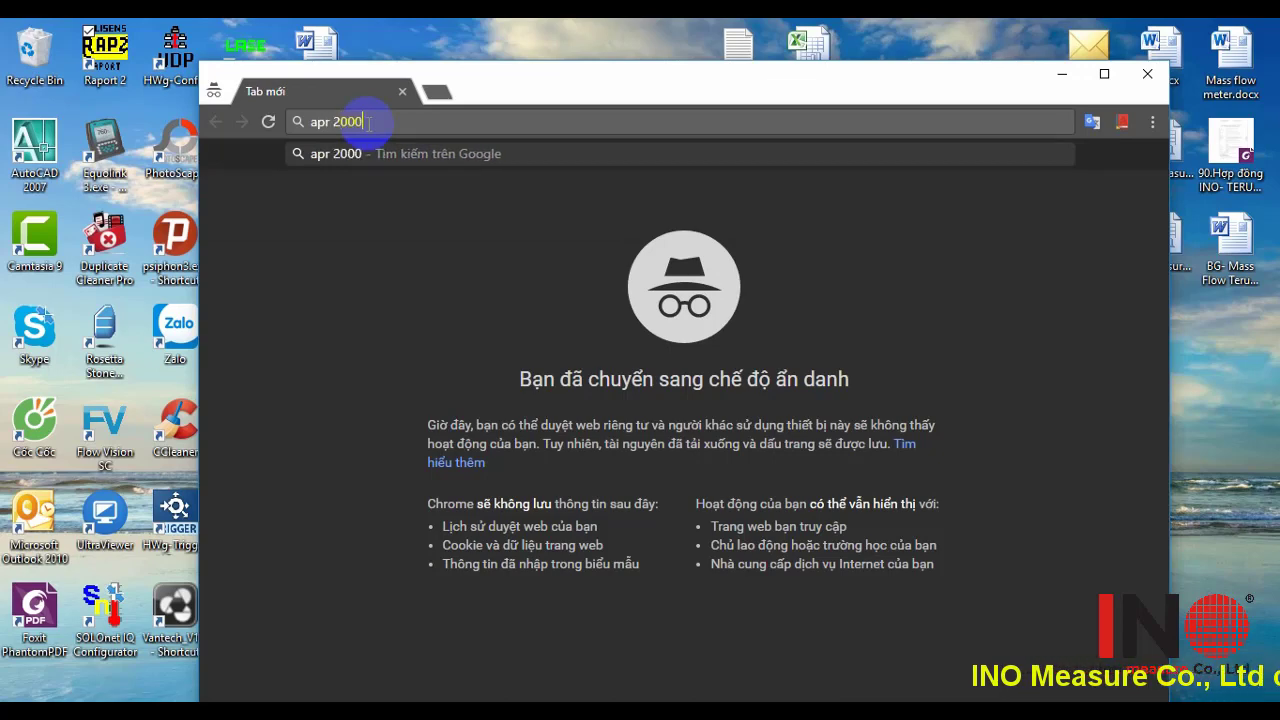
{"action": "type", "text": " alw"}
{"action": "key", "text": "Return"}
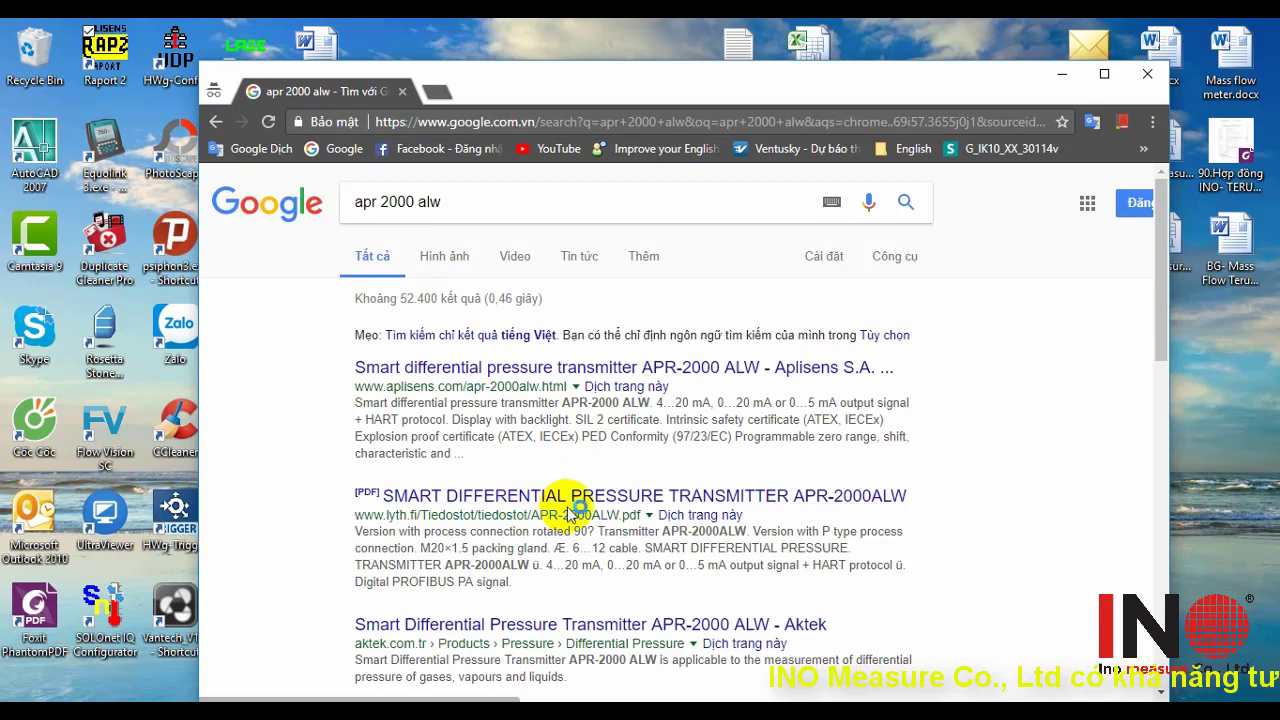
{"action": "scroll", "coordinate": [590, 500], "scroll_direction": "down", "scroll_amount": 2}
{"action": "scroll", "coordinate": [590, 500], "scroll_direction": "up", "scroll_amount": 2}
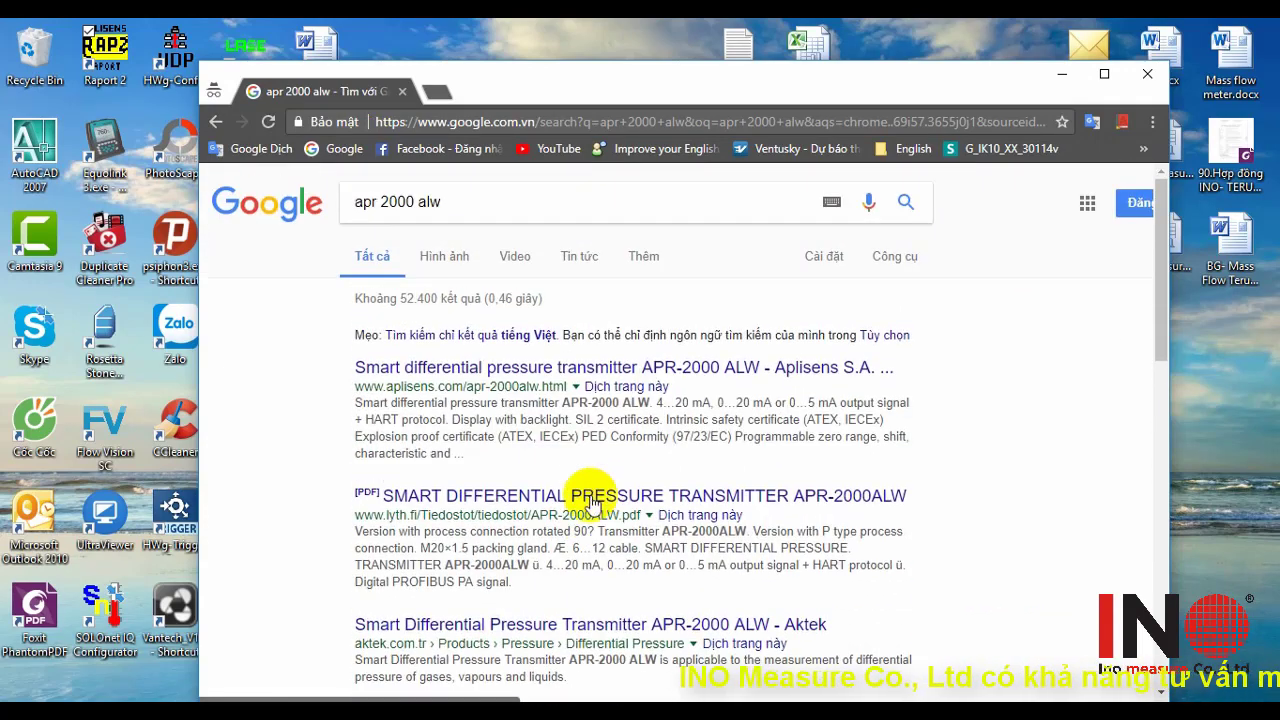
Open the Aplisens product page for the APR-2000 ALW in a maximized window and examine its accuracy specification.
{"action": "left_click", "coordinate": [637, 373]}
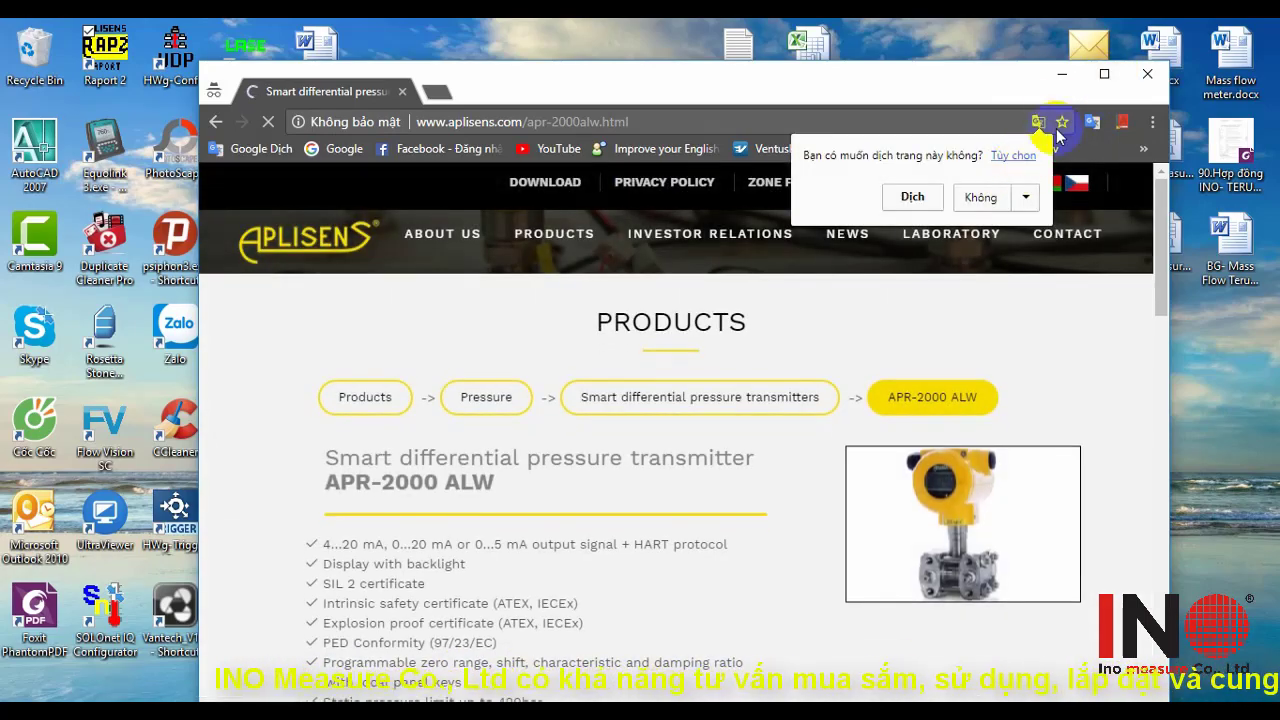
{"action": "left_click", "coordinate": [1104, 74]}
{"action": "scroll", "coordinate": [466, 409], "scroll_direction": "down", "scroll_amount": 2}
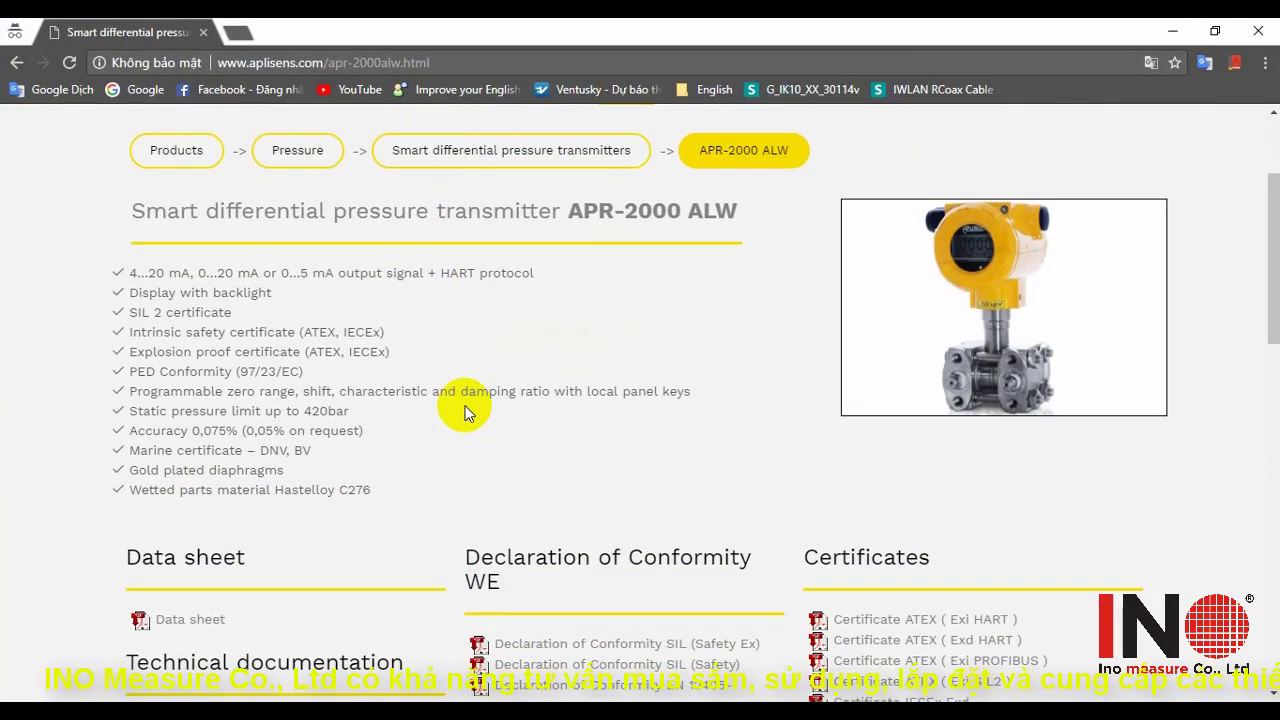
{"action": "scroll", "coordinate": [466, 409], "scroll_direction": "up", "scroll_amount": 1}
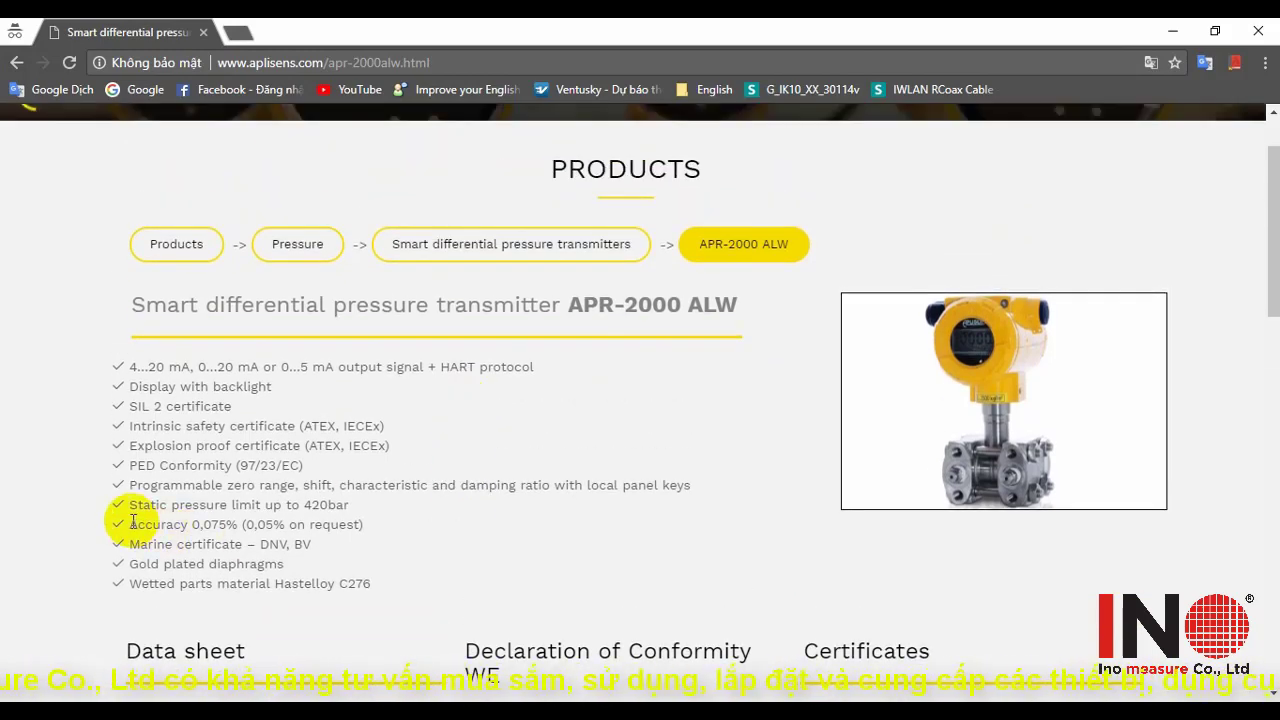
{"action": "left_click_drag", "start_coordinate": [127, 524], "coordinate": [362, 528]}
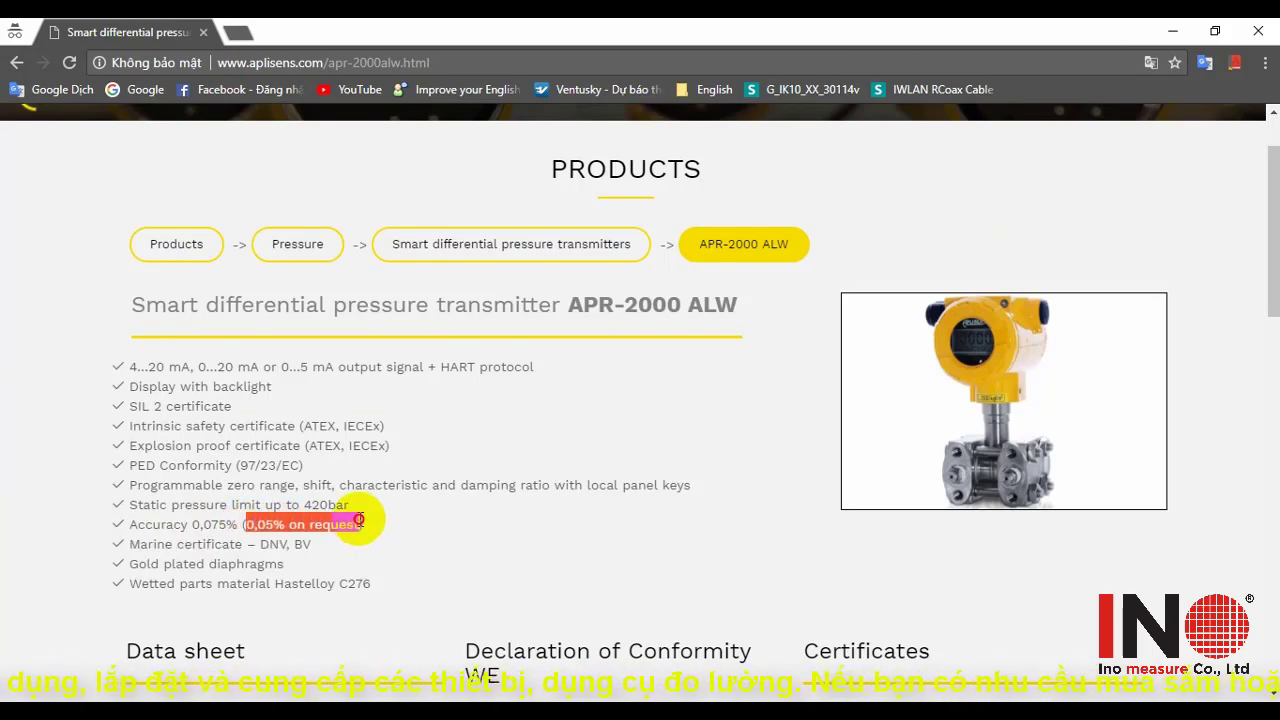
Open the APR-2000ALW data sheet PDF and find the nominal measuring ranges table on its last page.
{"action": "scroll", "coordinate": [462, 455], "scroll_direction": "down", "scroll_amount": 4}
{"action": "left_click", "coordinate": [211, 342]}
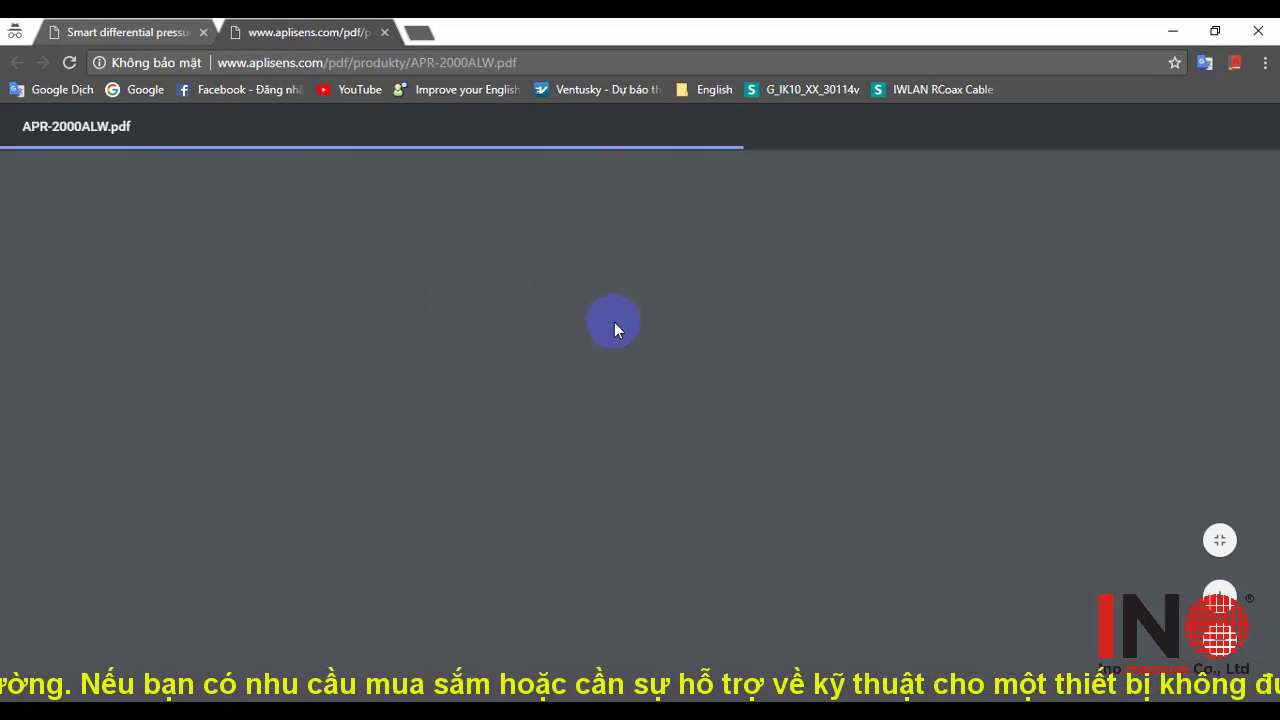
{"action": "scroll", "coordinate": [686, 329], "scroll_direction": "down", "scroll_amount": 5}
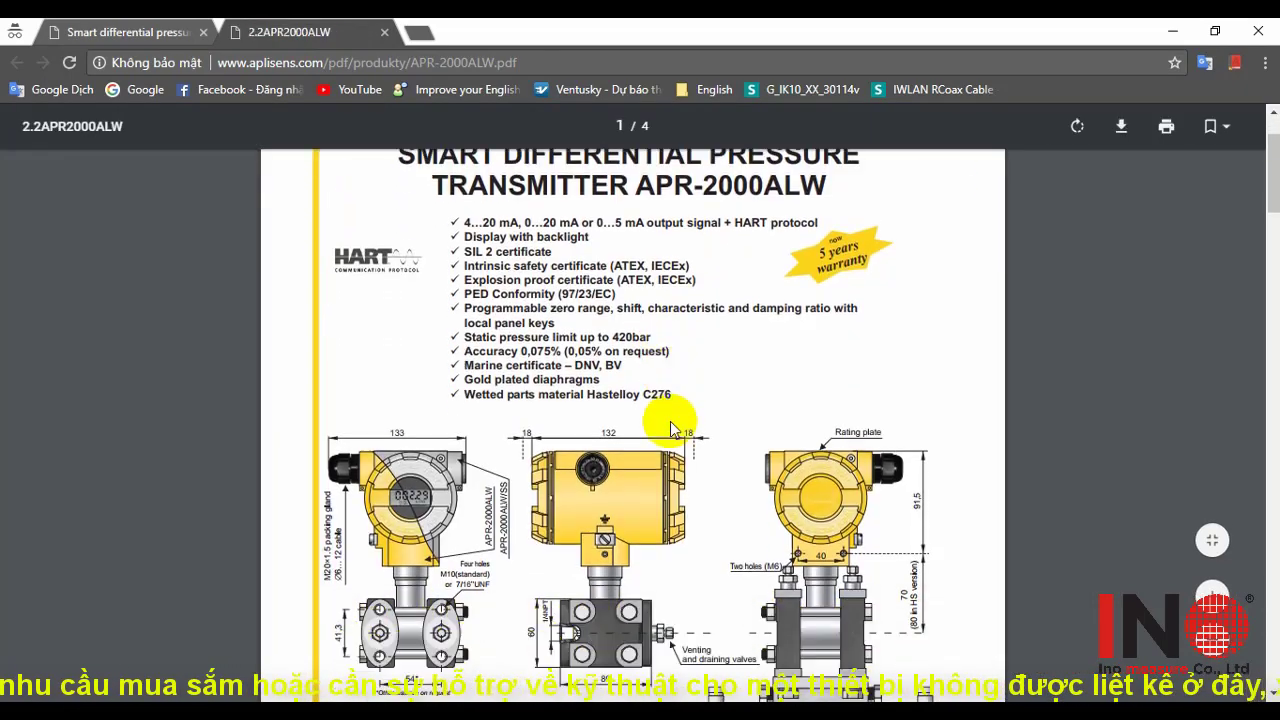
{"action": "scroll", "coordinate": [697, 432], "scroll_direction": "down", "scroll_amount": 20}
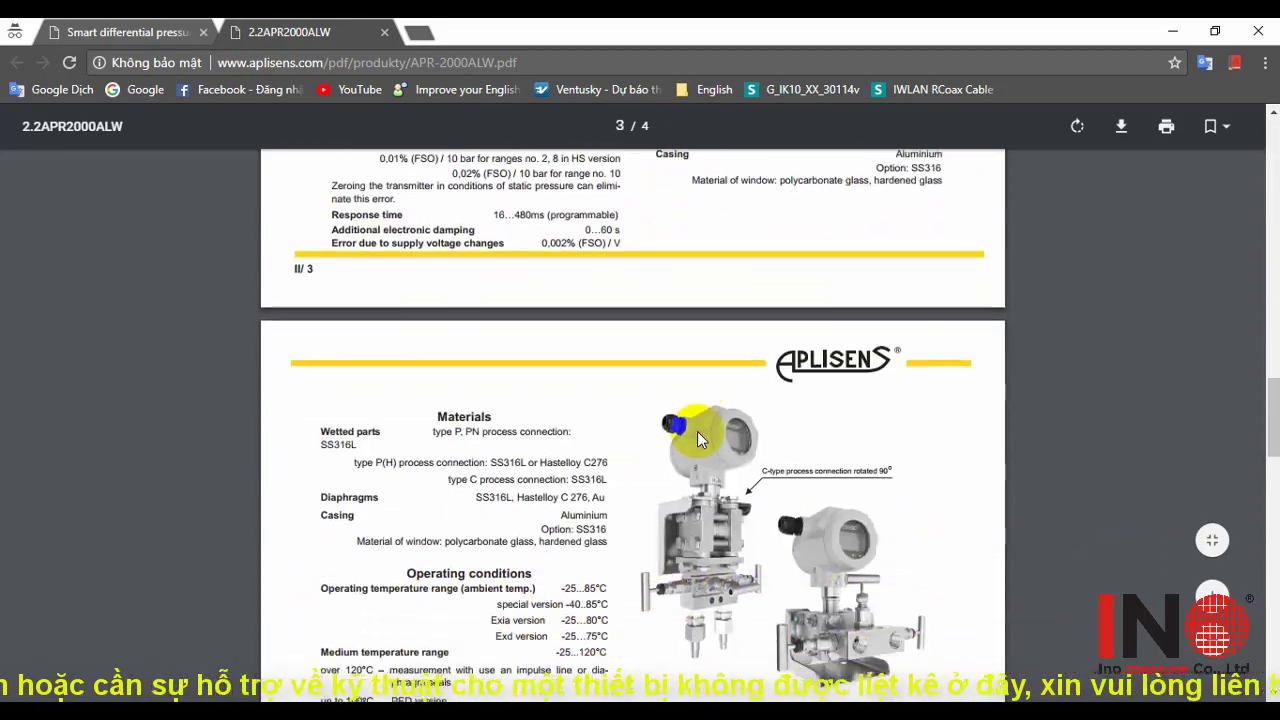
{"action": "scroll", "coordinate": [731, 418], "scroll_direction": "down", "scroll_amount": 15}
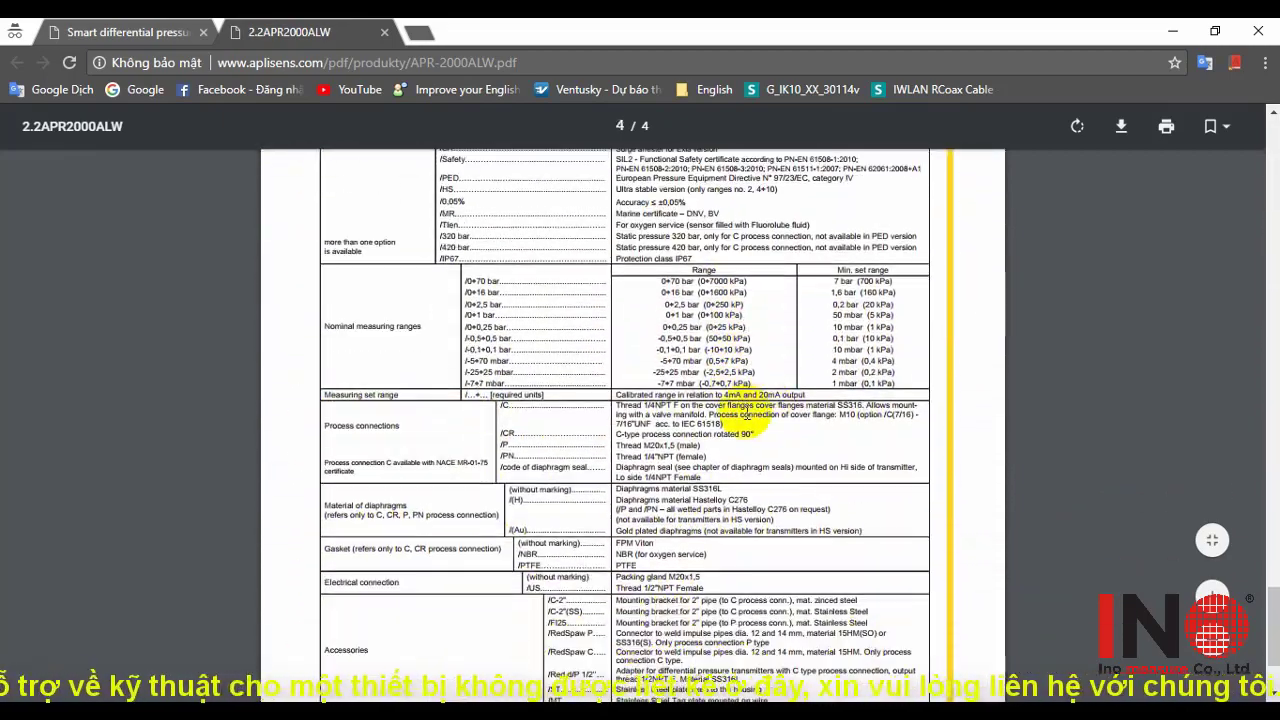
{"action": "scroll", "coordinate": [818, 366], "scroll_direction": "up", "scroll_amount": 3}
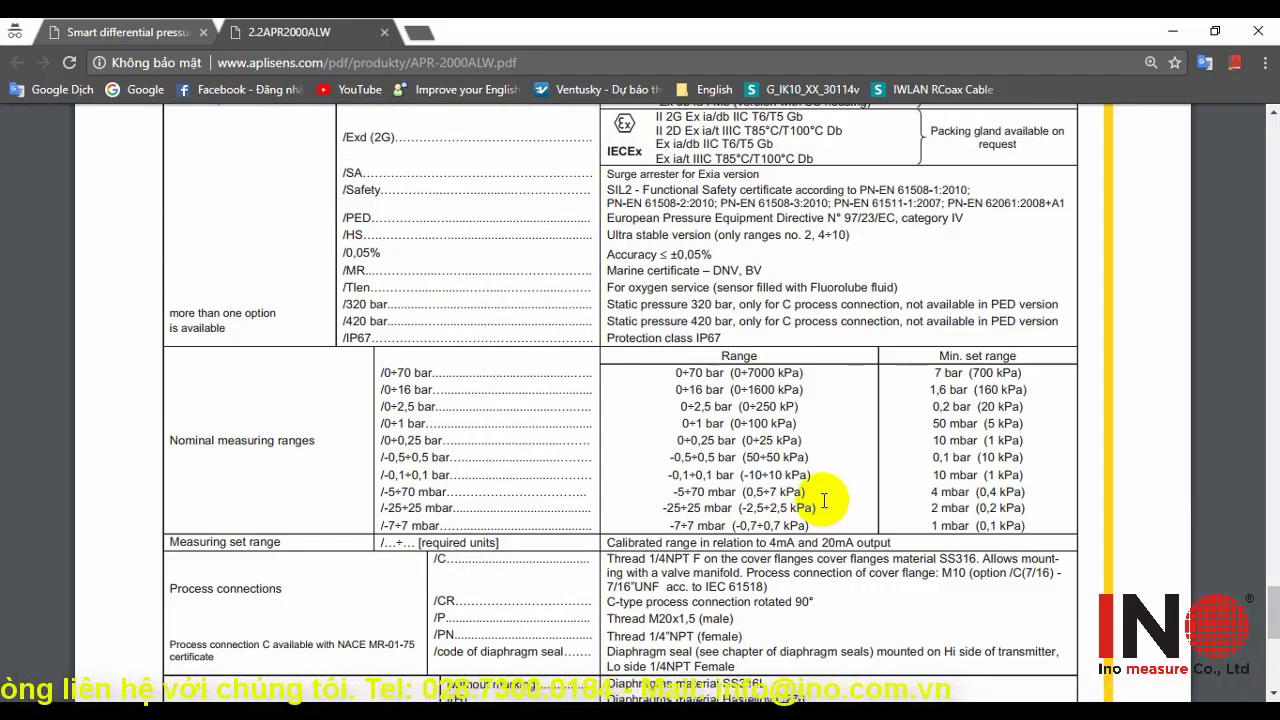
Compare the 0÷1 bar nominal range with its minimum set range in the data sheet table.
{"action": "left_click_drag", "start_coordinate": [680, 423], "coordinate": [1015, 423]}
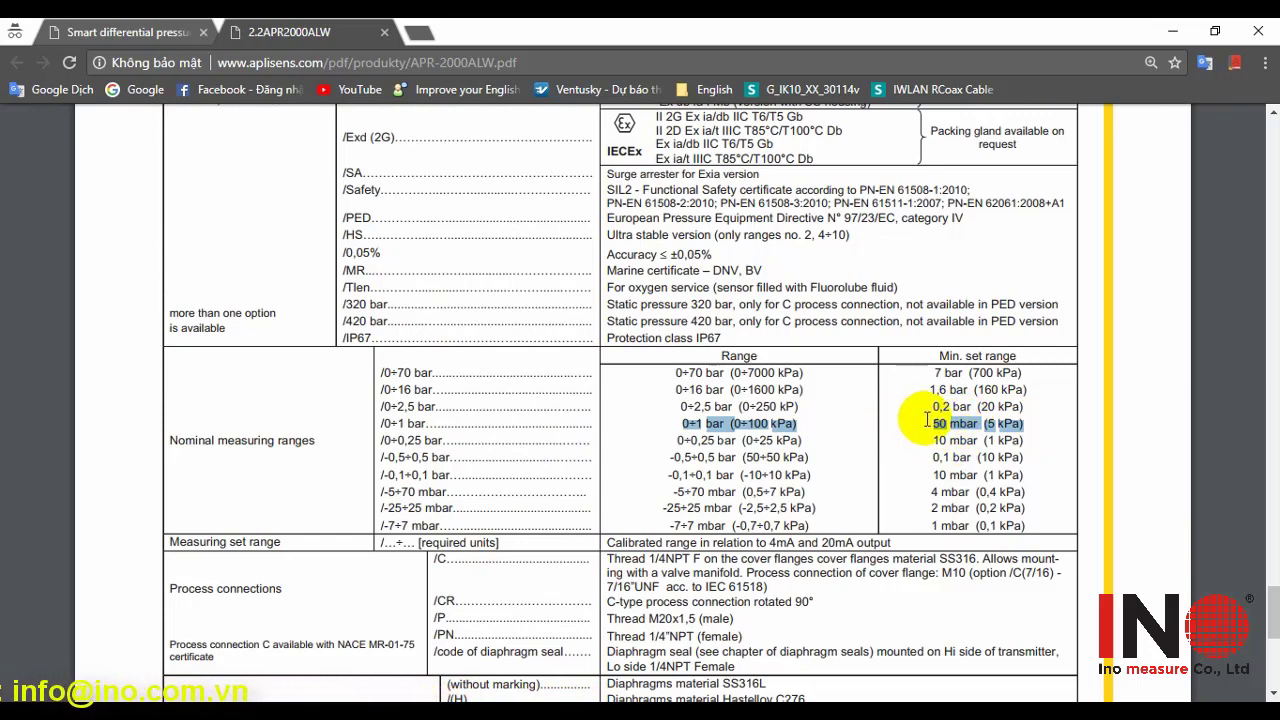
{"action": "left_click", "coordinate": [764, 423]}
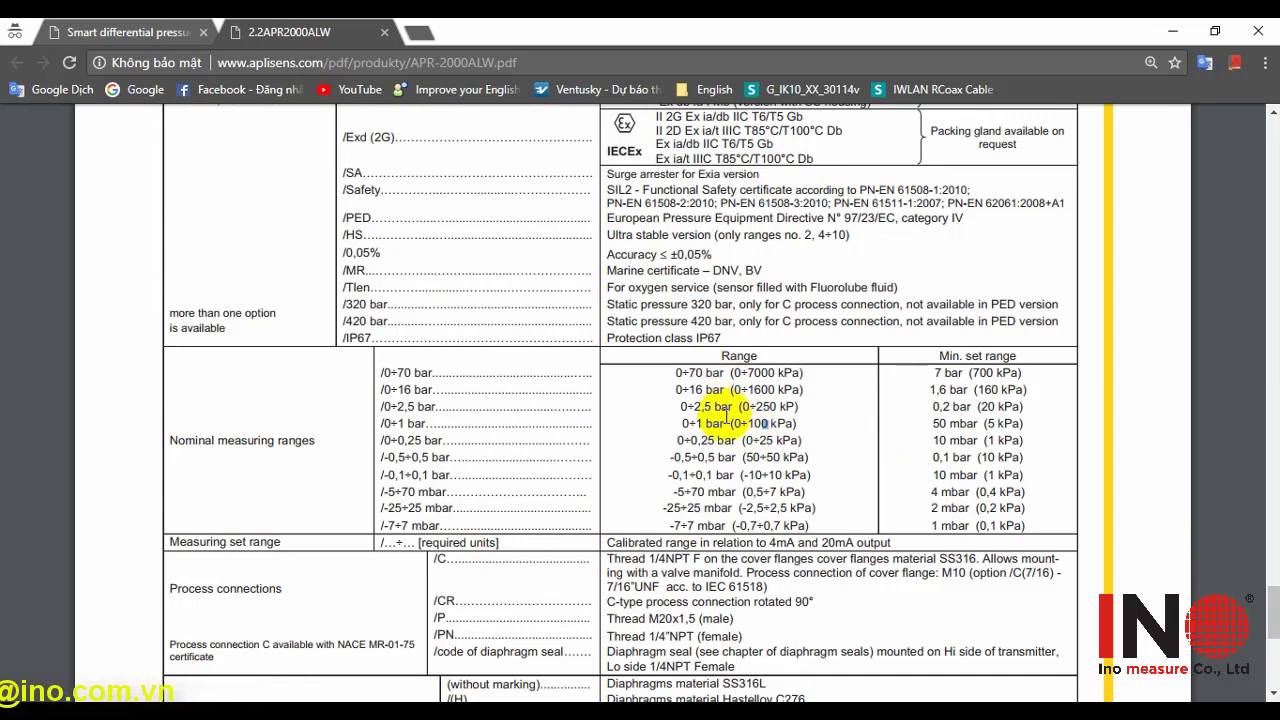
{"action": "left_click_drag", "start_coordinate": [724, 423], "coordinate": [682, 424]}
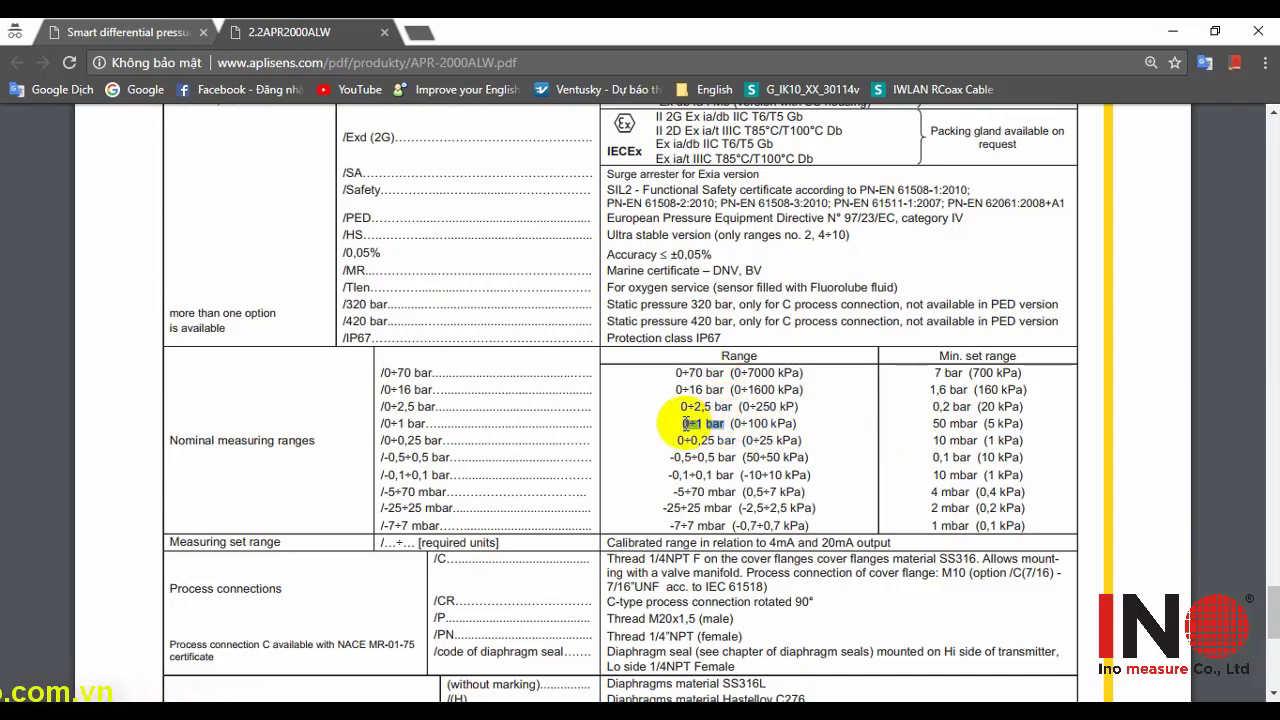
{"action": "left_click_drag", "start_coordinate": [946, 423], "coordinate": [1037, 430]}
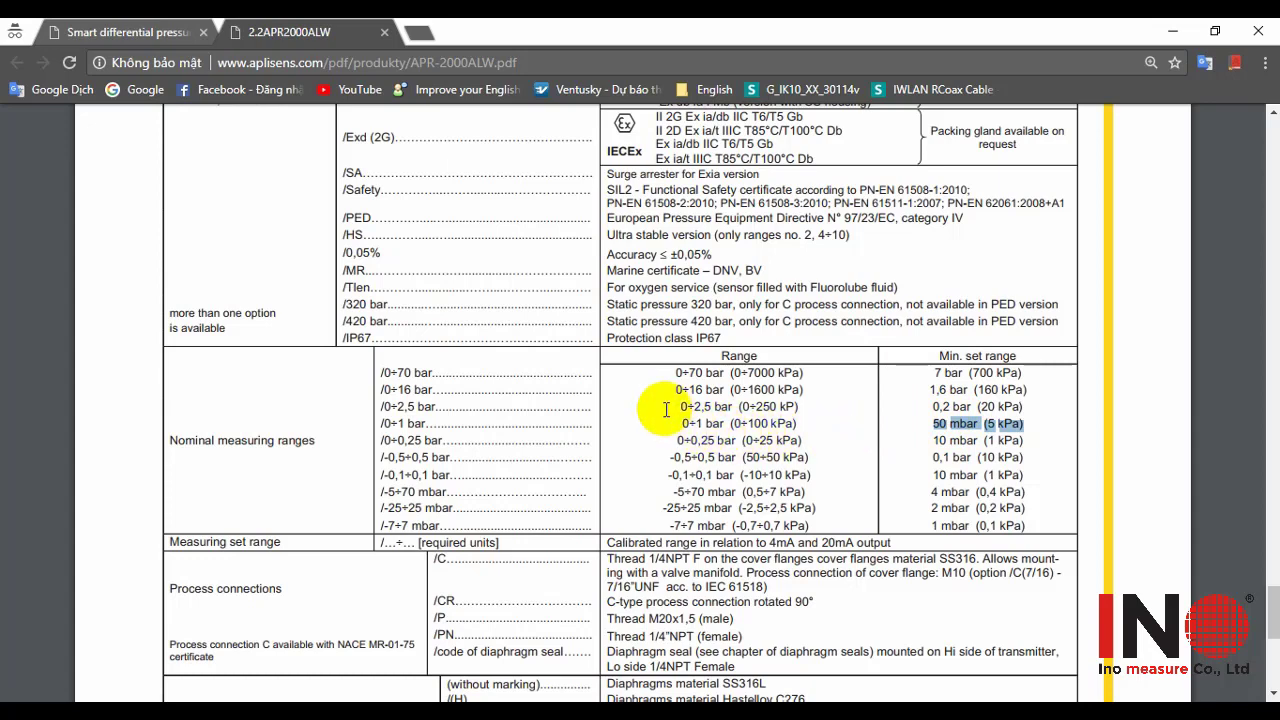
{"action": "left_click_drag", "start_coordinate": [681, 423], "coordinate": [726, 426]}
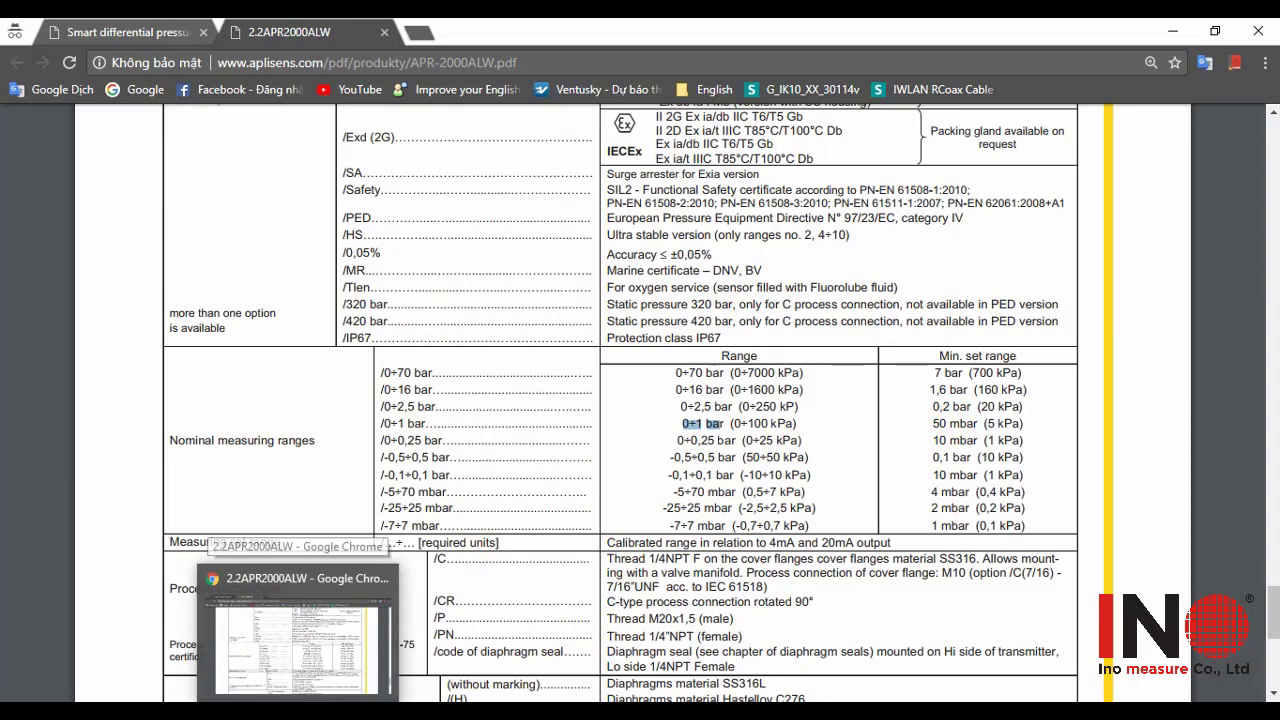
Switch back to Raport 2.0, set the lower range value to 0 and the upper to 100 mbar, and write them to the transmitter.
{"action": "mouse_move", "coordinate": [344, 712]}
{"action": "left_click", "coordinate": [344, 640]}
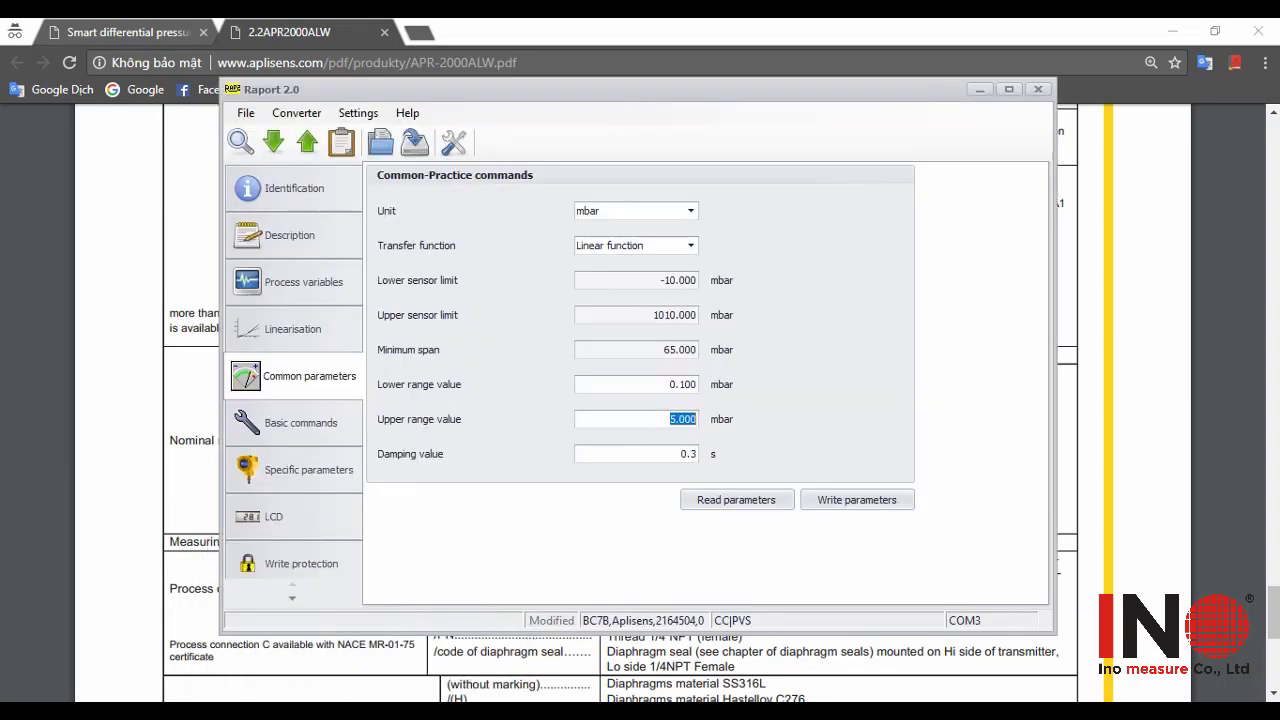
{"action": "type", "text": "1"}
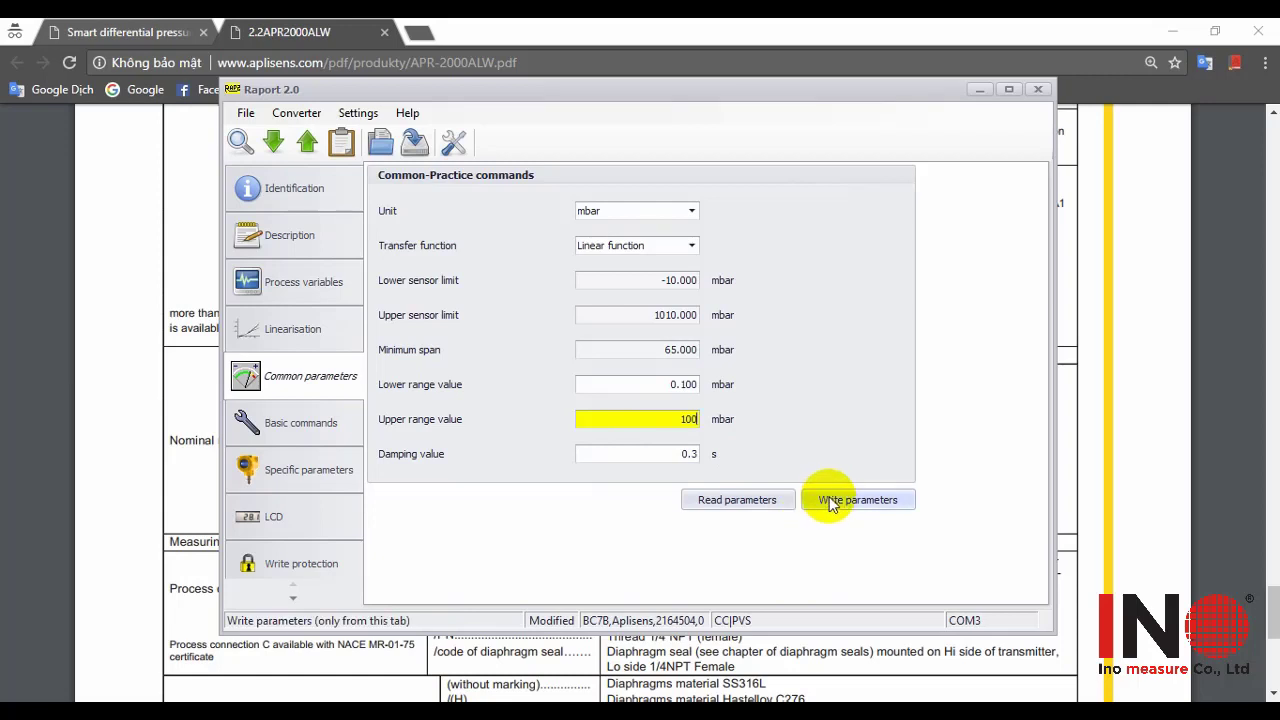
{"action": "double_click", "coordinate": [672, 385]}
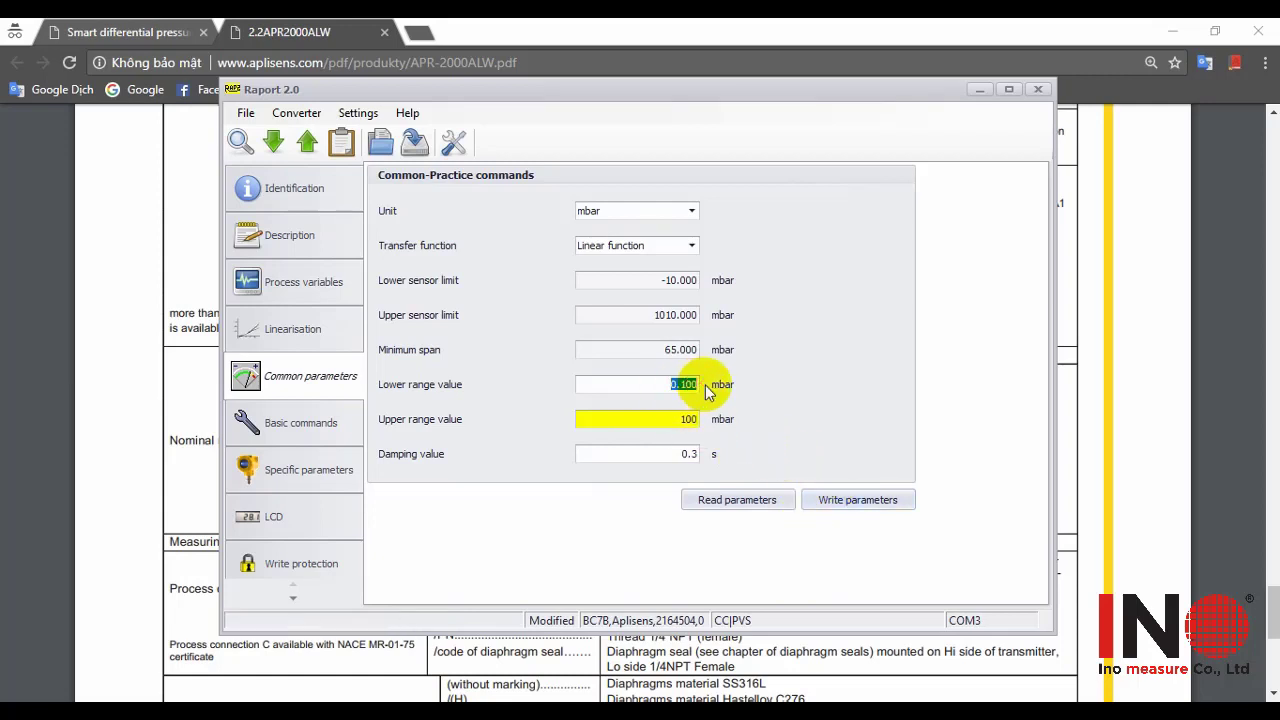
{"action": "type", "text": "0"}
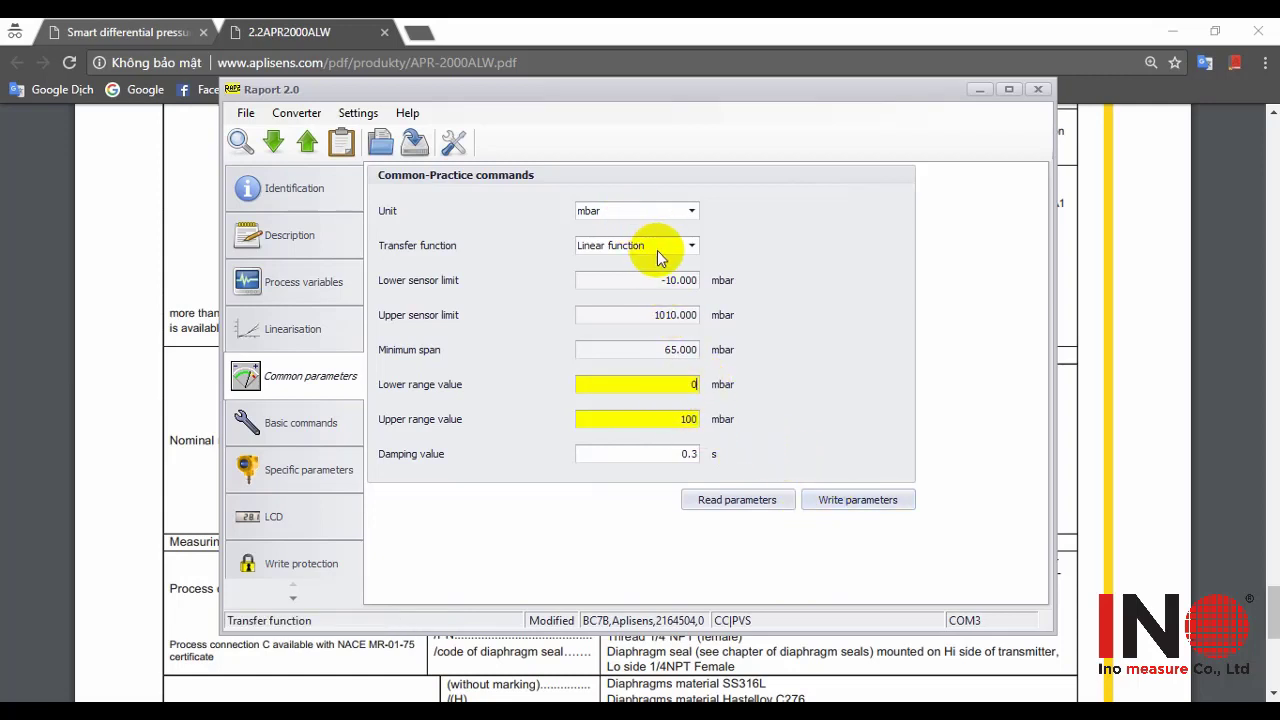
{"action": "left_click", "coordinate": [843, 500]}
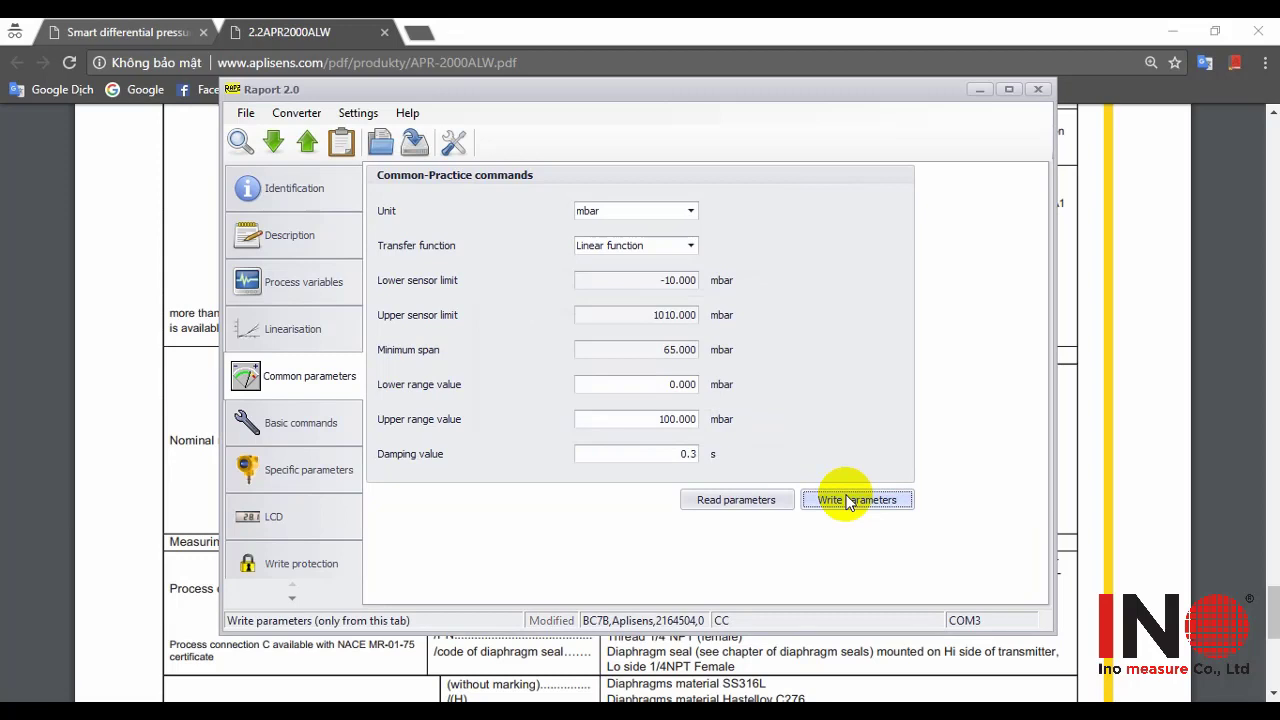
{"action": "left_click", "coordinate": [668, 384]}
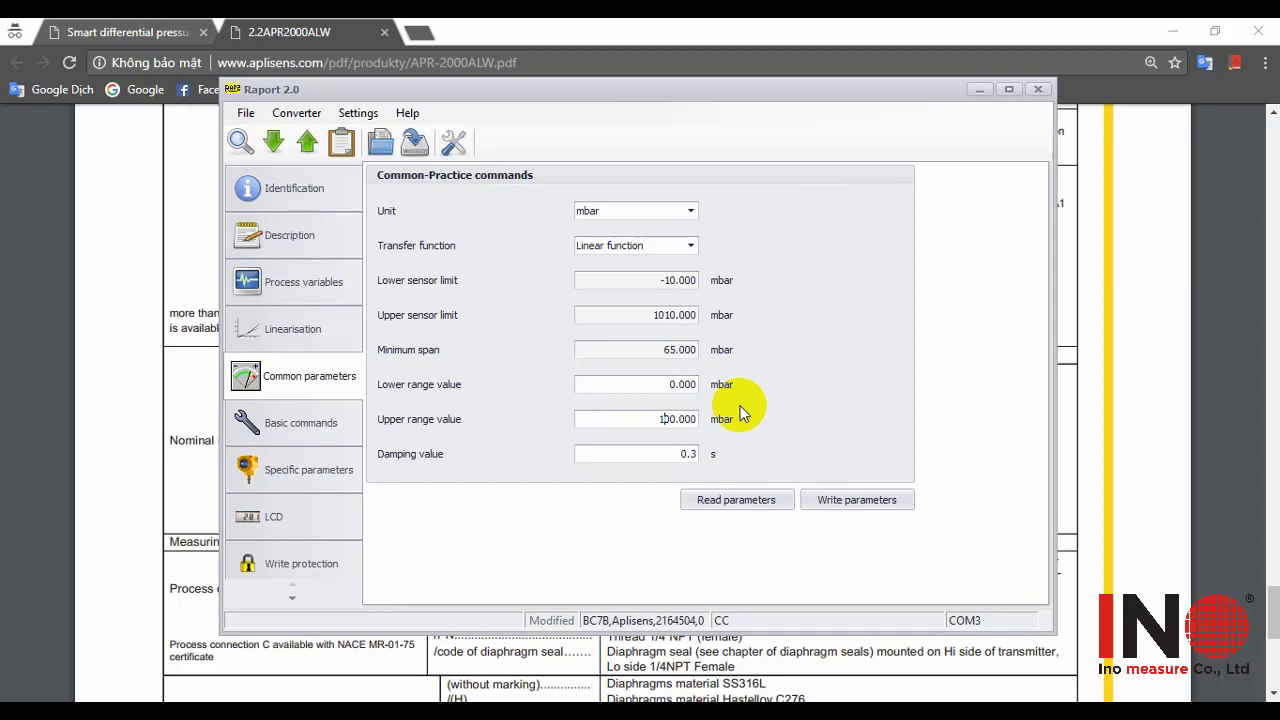
Return to the data sheet in Chrome, review its Min. set range column, and minimize the browser.
{"action": "left_click", "coordinate": [1090, 305]}
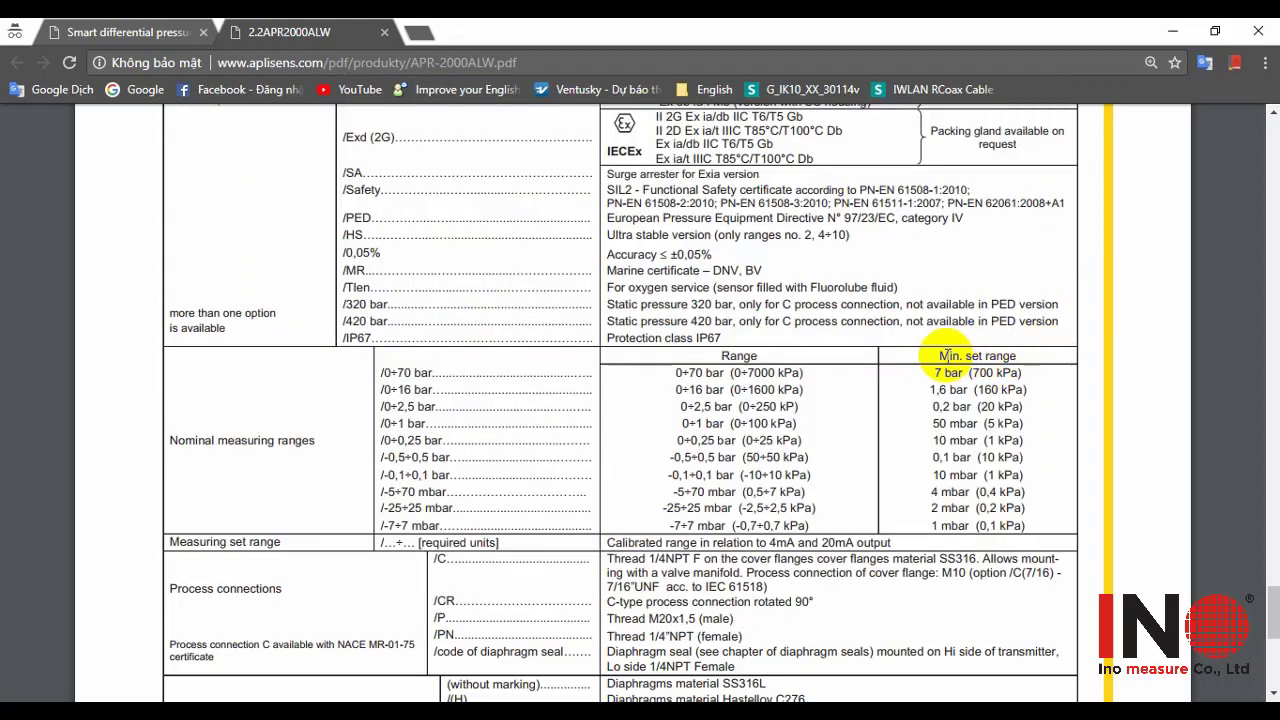
{"action": "left_click_drag", "start_coordinate": [938, 355], "coordinate": [1020, 509]}
{"action": "left_click", "coordinate": [1035, 515]}
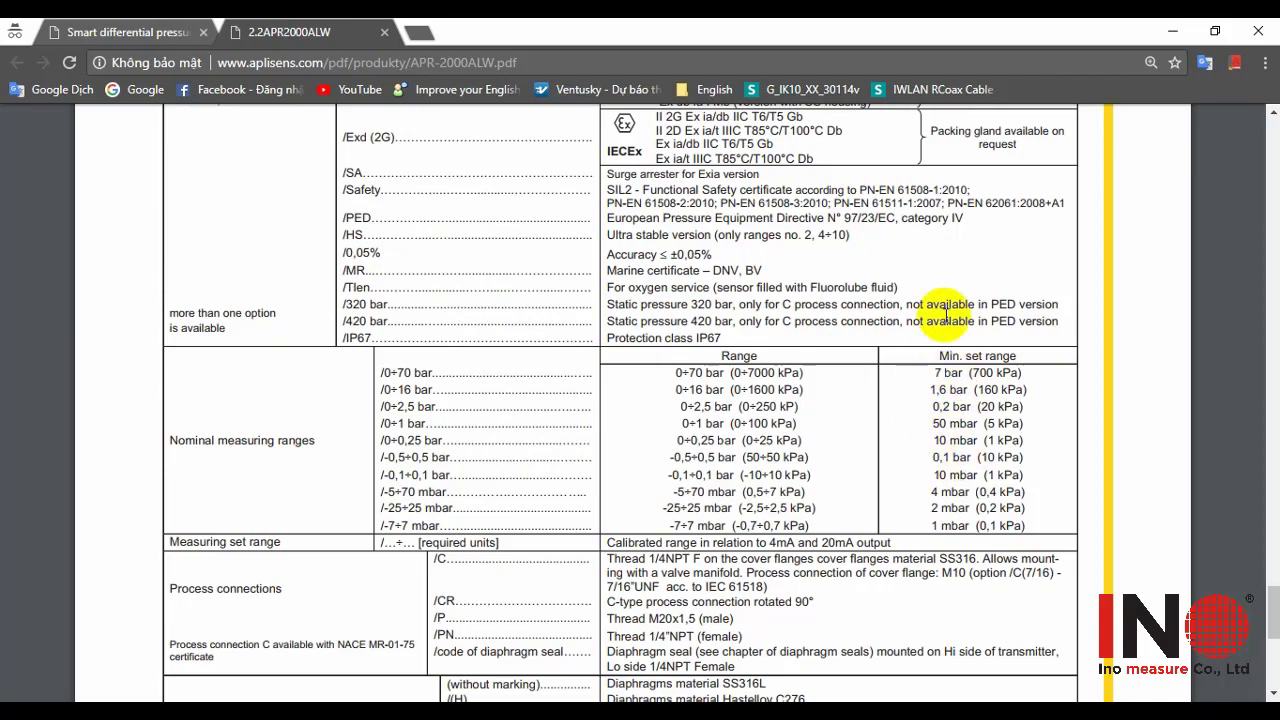
{"action": "left_click", "coordinate": [1165, 33]}
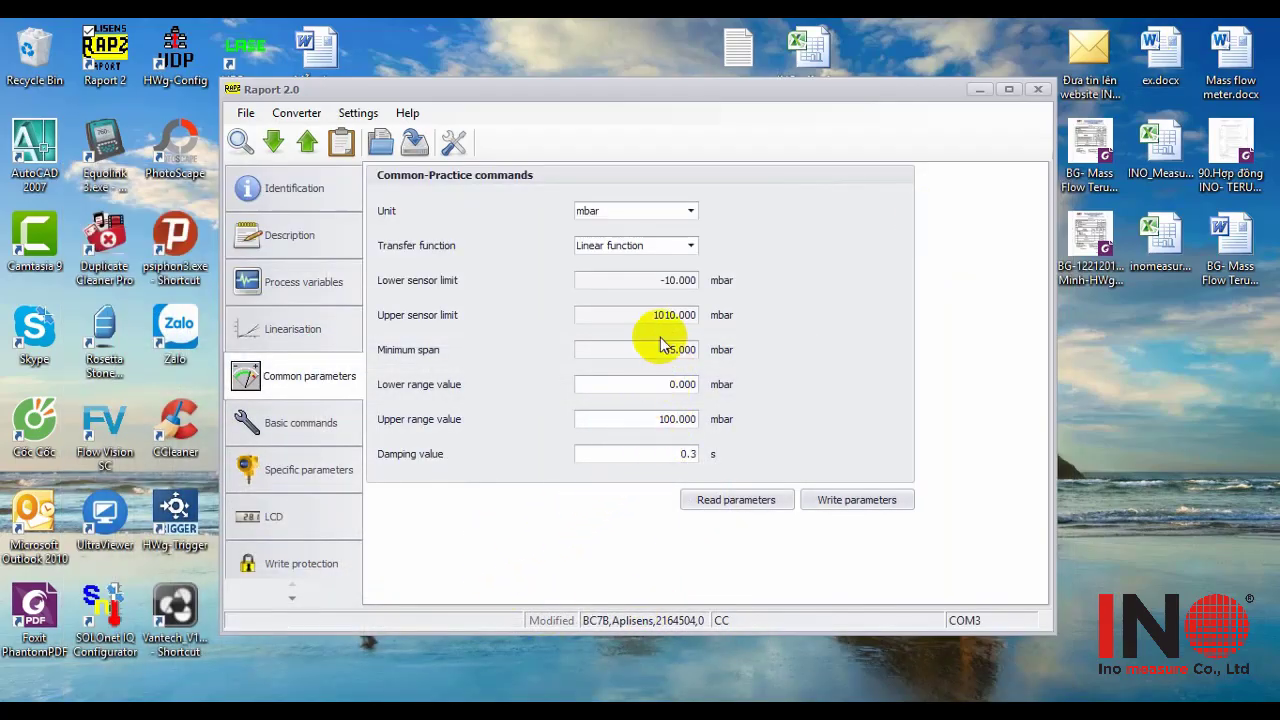
Change the unit to mmH2O, set the upper range value to 3000, and write the parameters to the transmitter.
{"action": "left_click", "coordinate": [688, 212]}
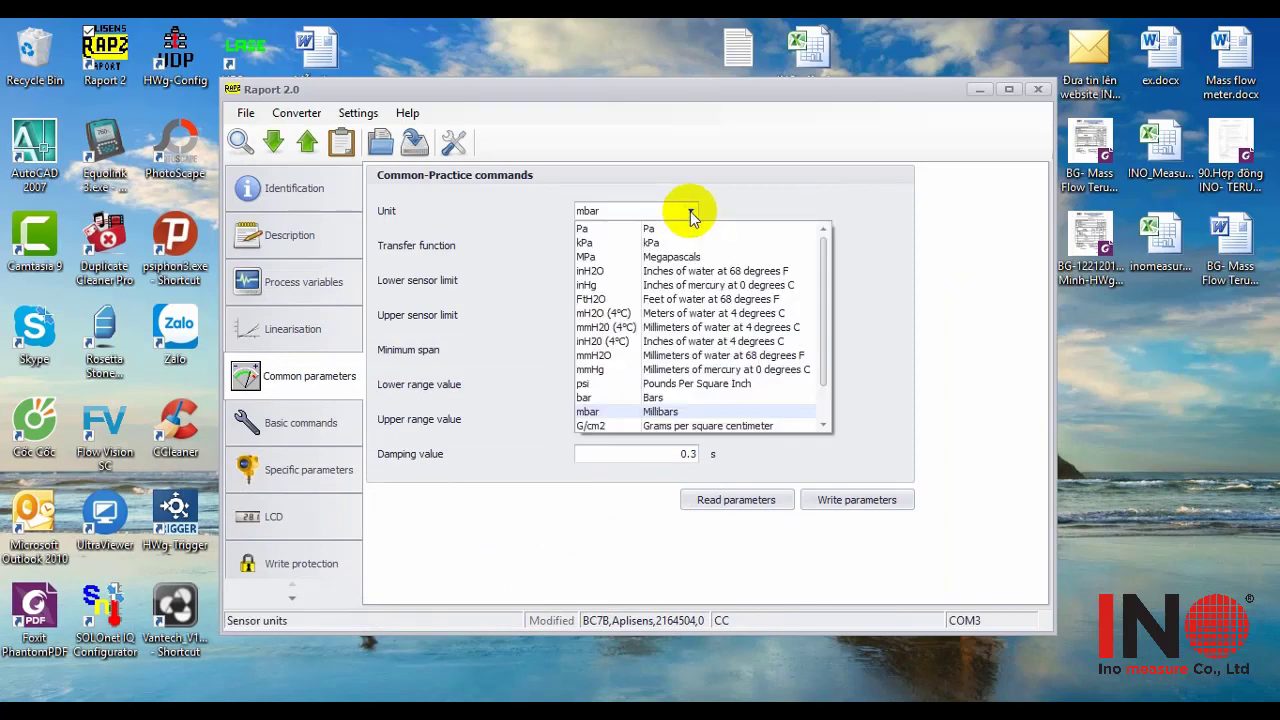
{"action": "left_click", "coordinate": [595, 356]}
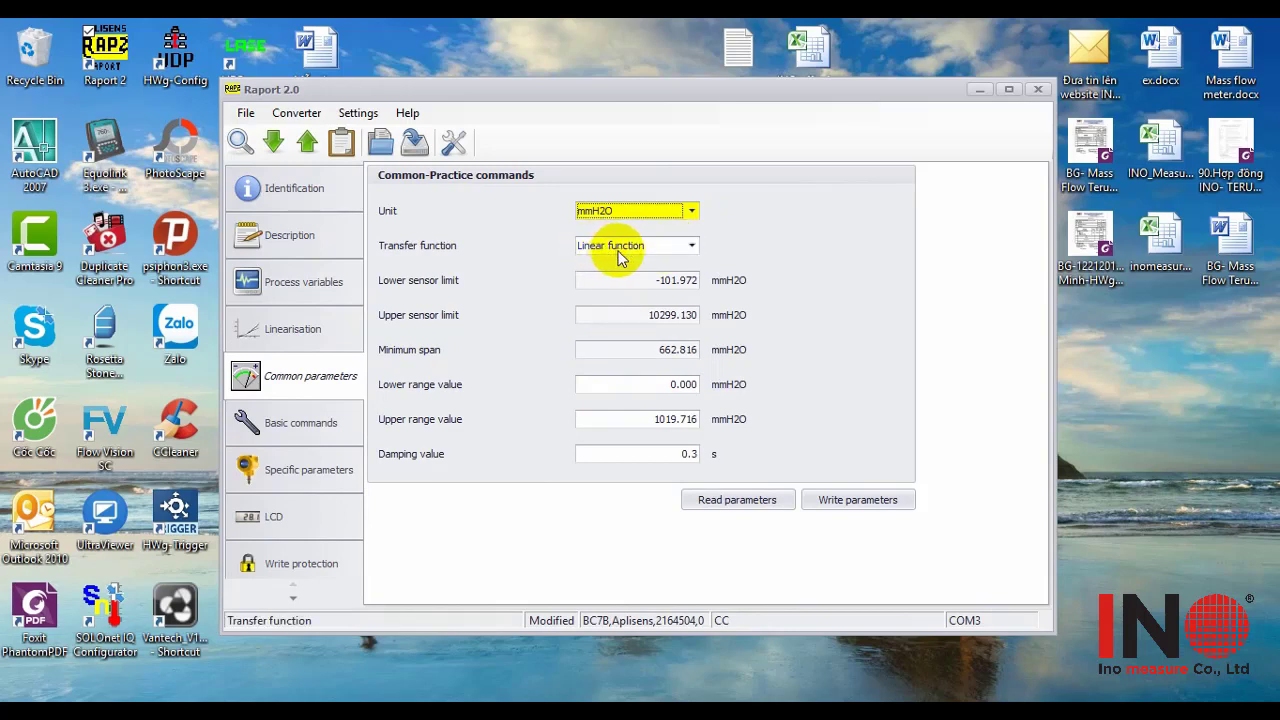
{"action": "double_click", "coordinate": [686, 413]}
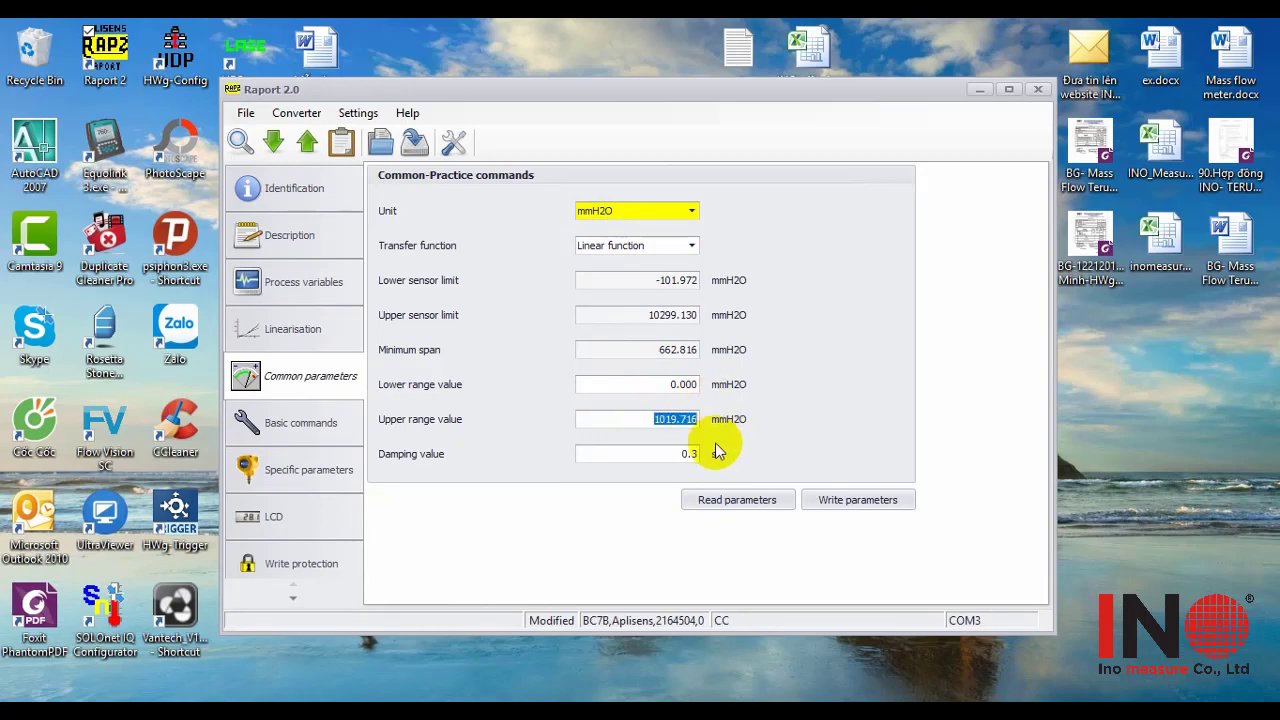
{"action": "type", "text": "3000"}
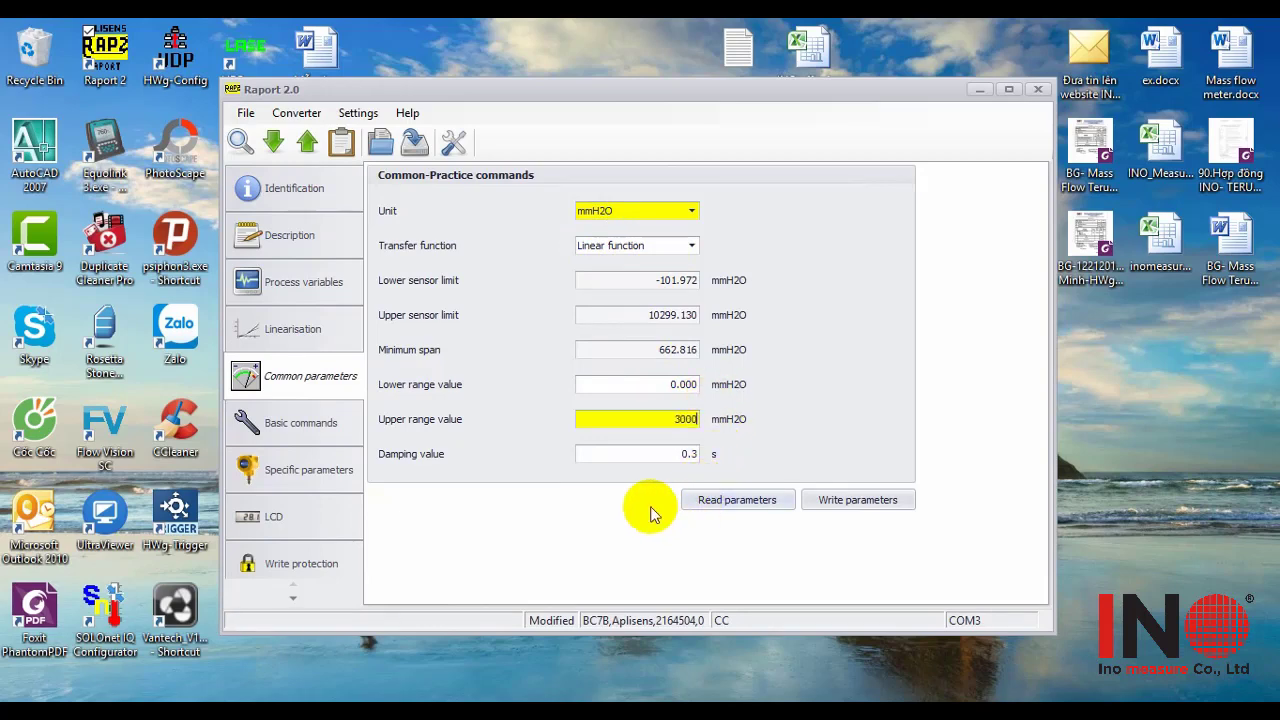
{"action": "left_click", "coordinate": [838, 502]}
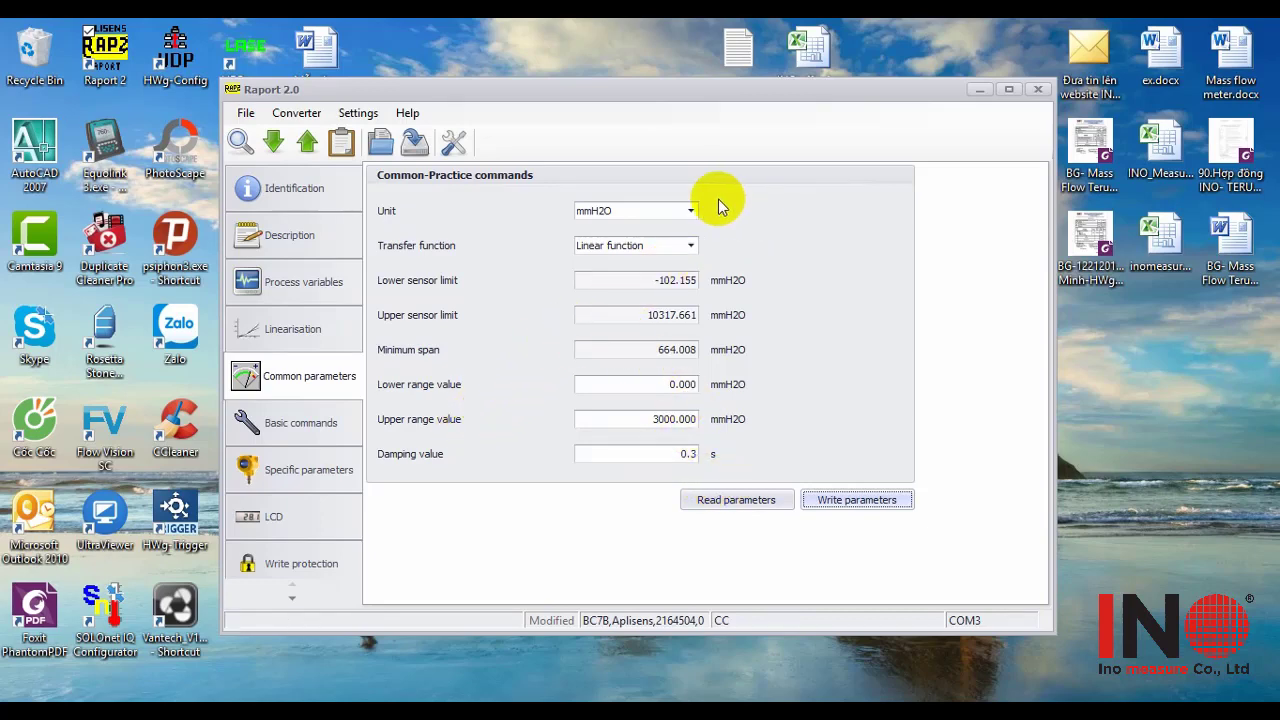
Change the transmitter's pressure unit to bar.
{"action": "left_click", "coordinate": [690, 211]}
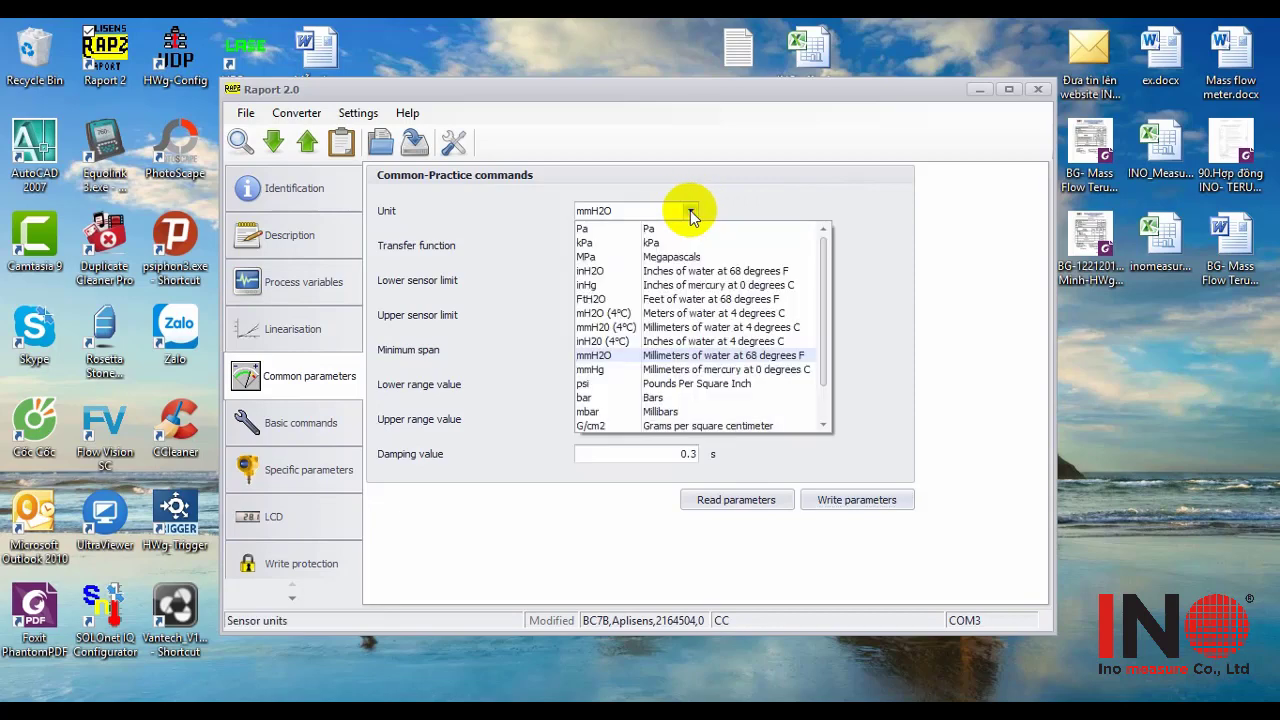
{"action": "left_click", "coordinate": [654, 399]}
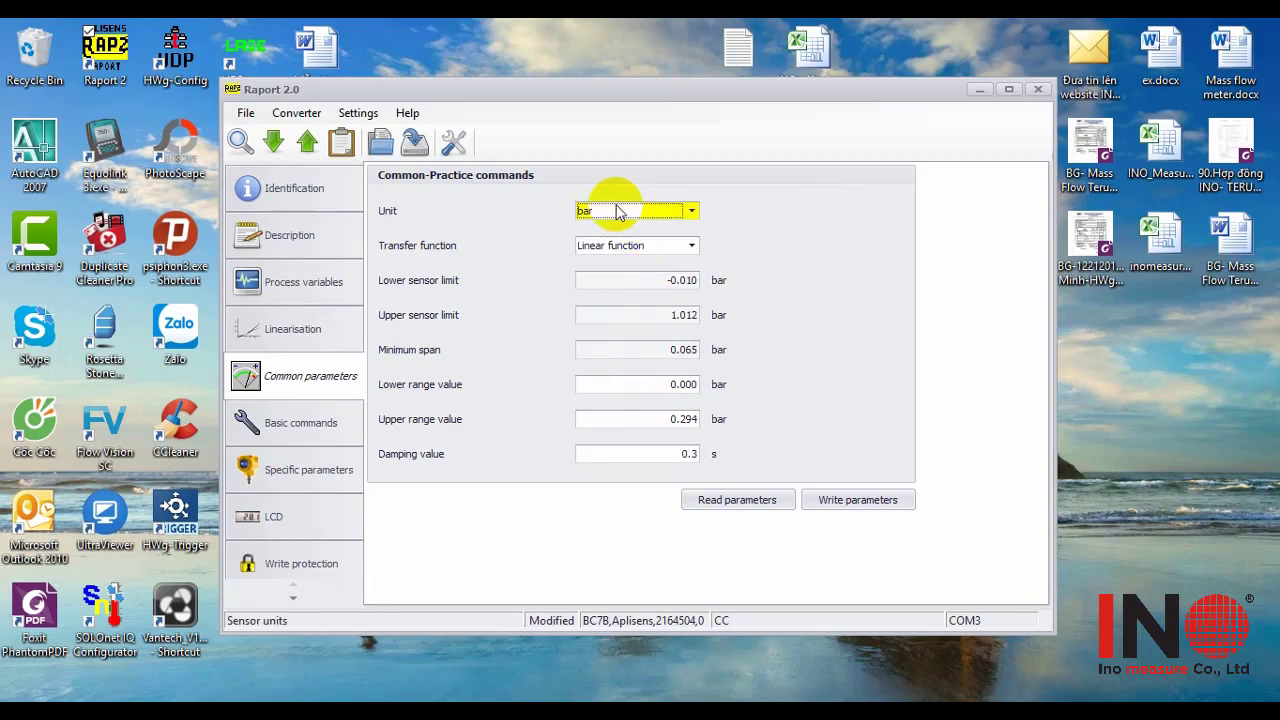
{"action": "left_click", "coordinate": [690, 210]}
{"action": "left_click", "coordinate": [645, 400]}
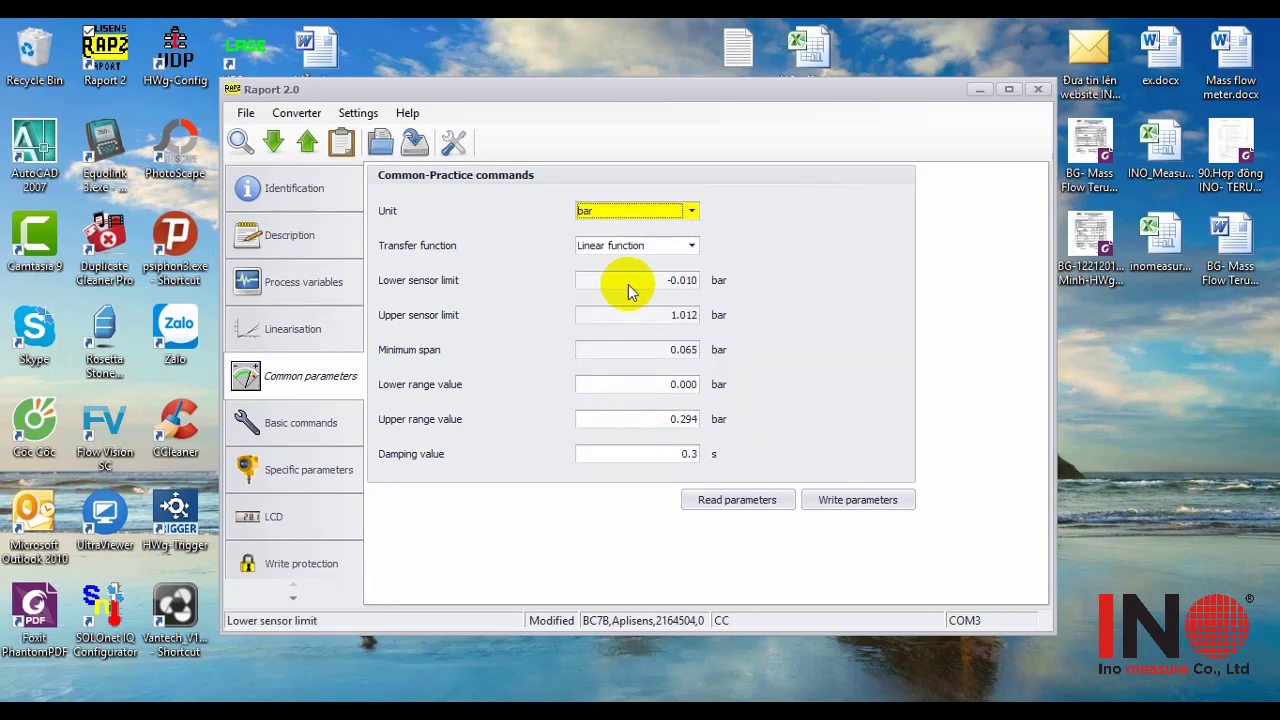
Set the transfer function to Square root function and review its start point and the lower range value.
{"action": "left_click", "coordinate": [692, 248]}
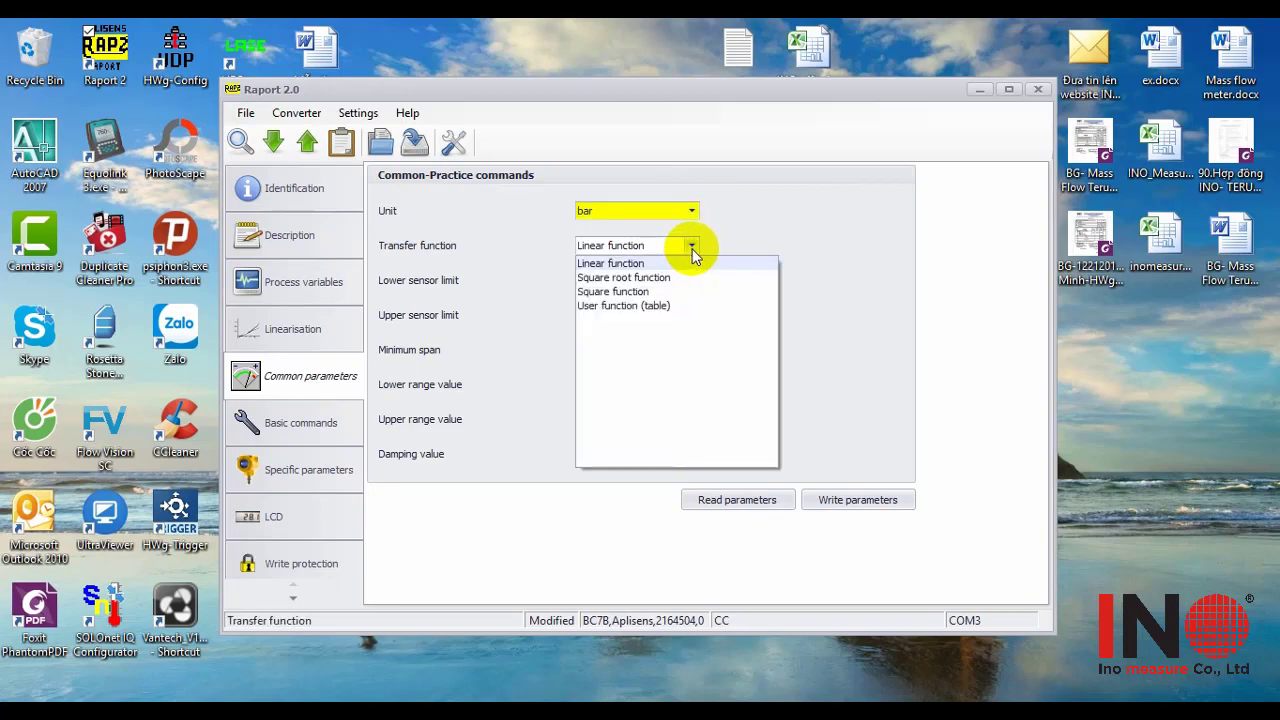
{"action": "left_click", "coordinate": [630, 279]}
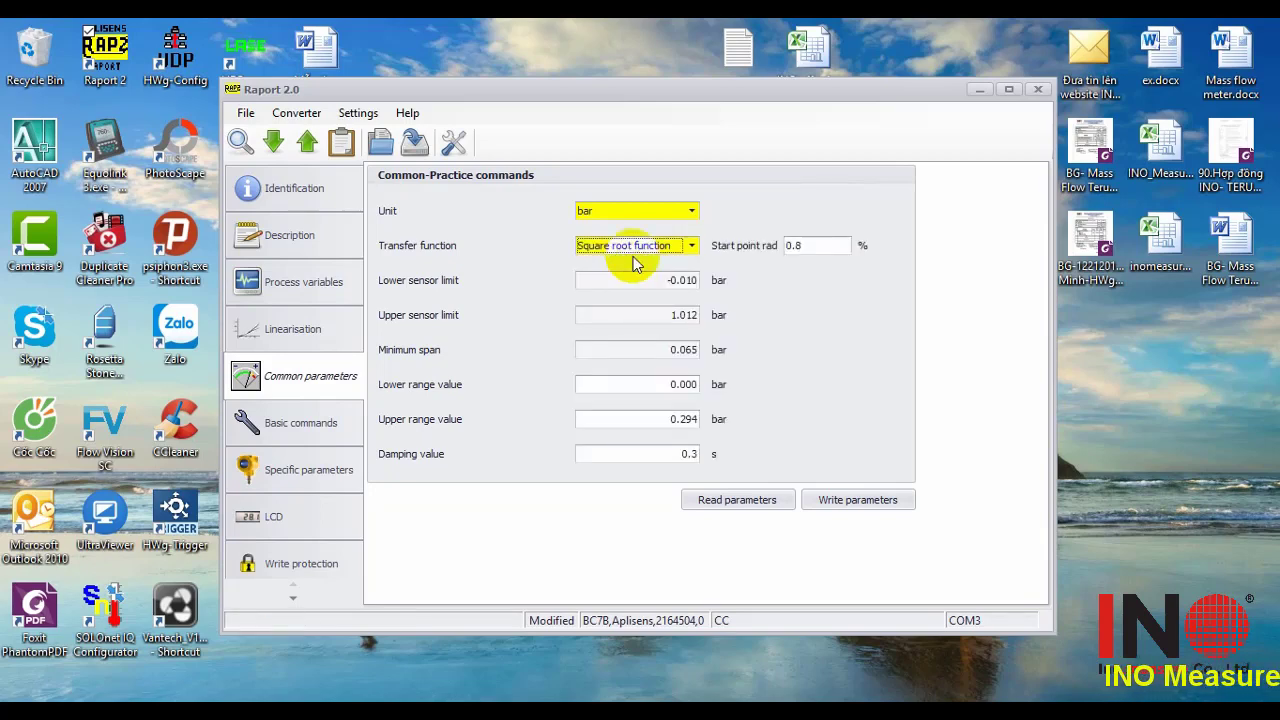
{"action": "left_click", "coordinate": [845, 246]}
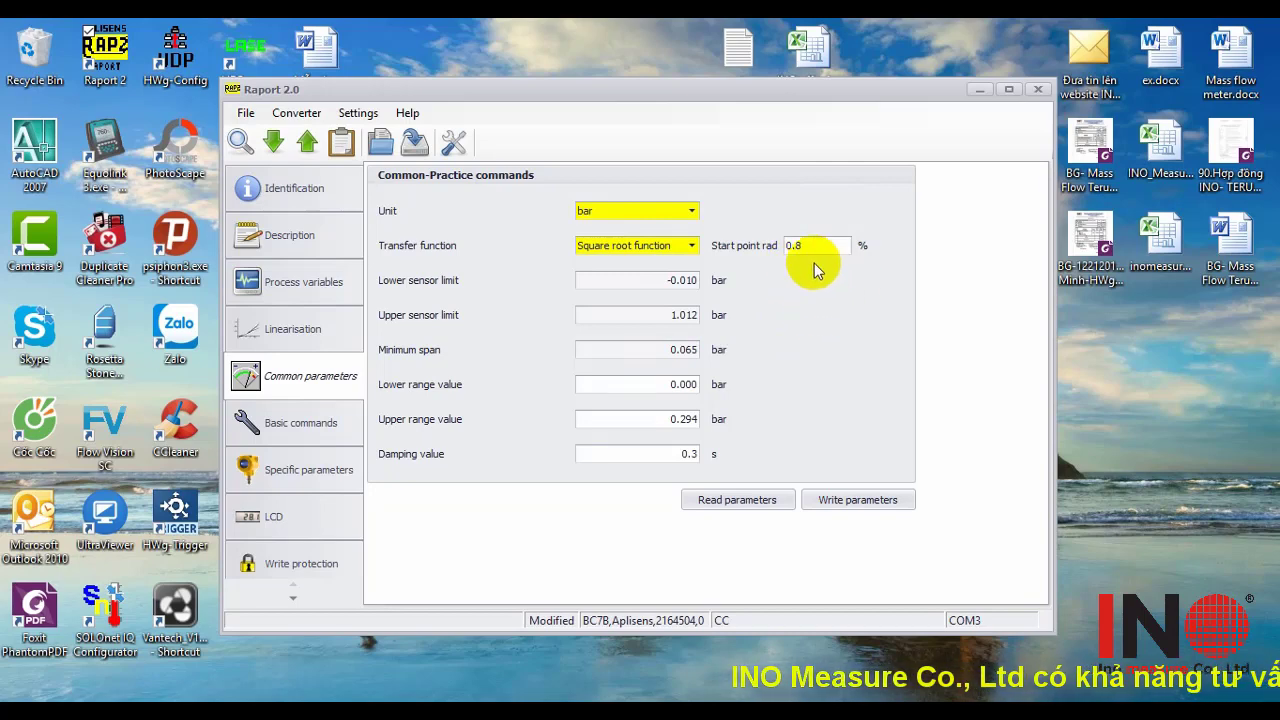
{"action": "double_click", "coordinate": [665, 384]}
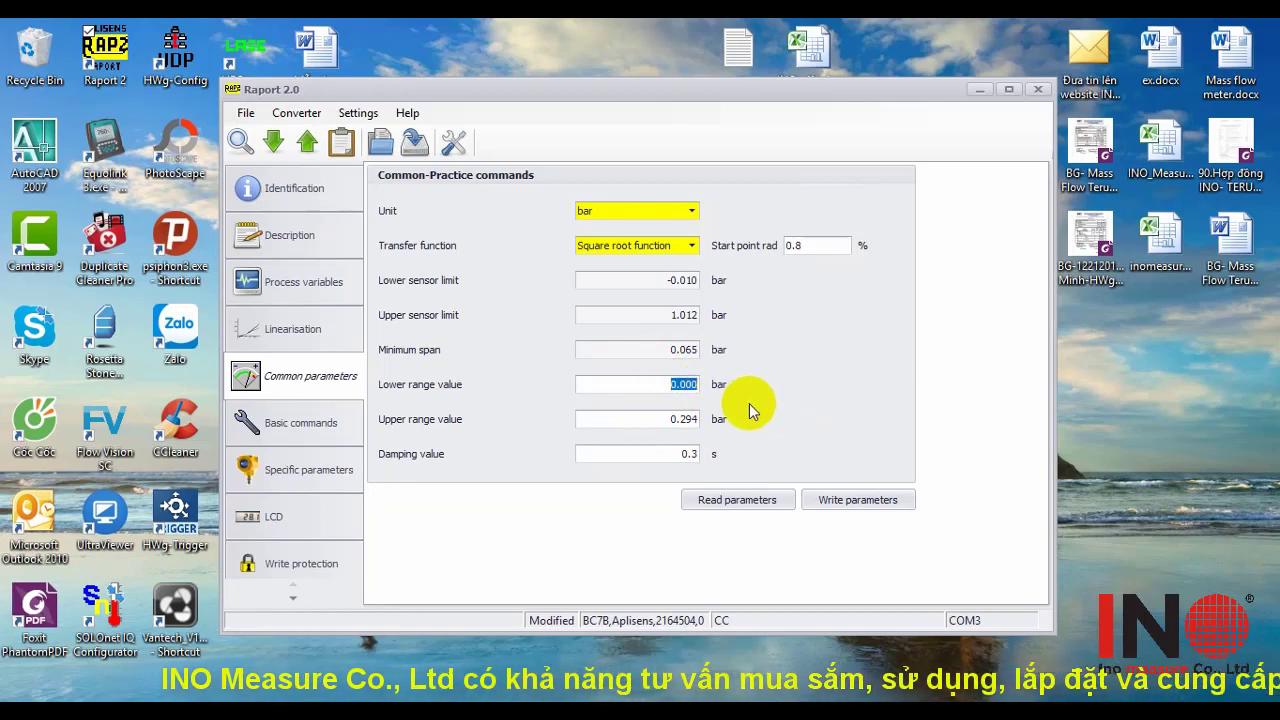
Set the unit to mbar and the upper range value to 200, and write the parameters to the transmitter.
{"action": "left_click", "coordinate": [675, 211]}
{"action": "left_click", "coordinate": [613, 412]}
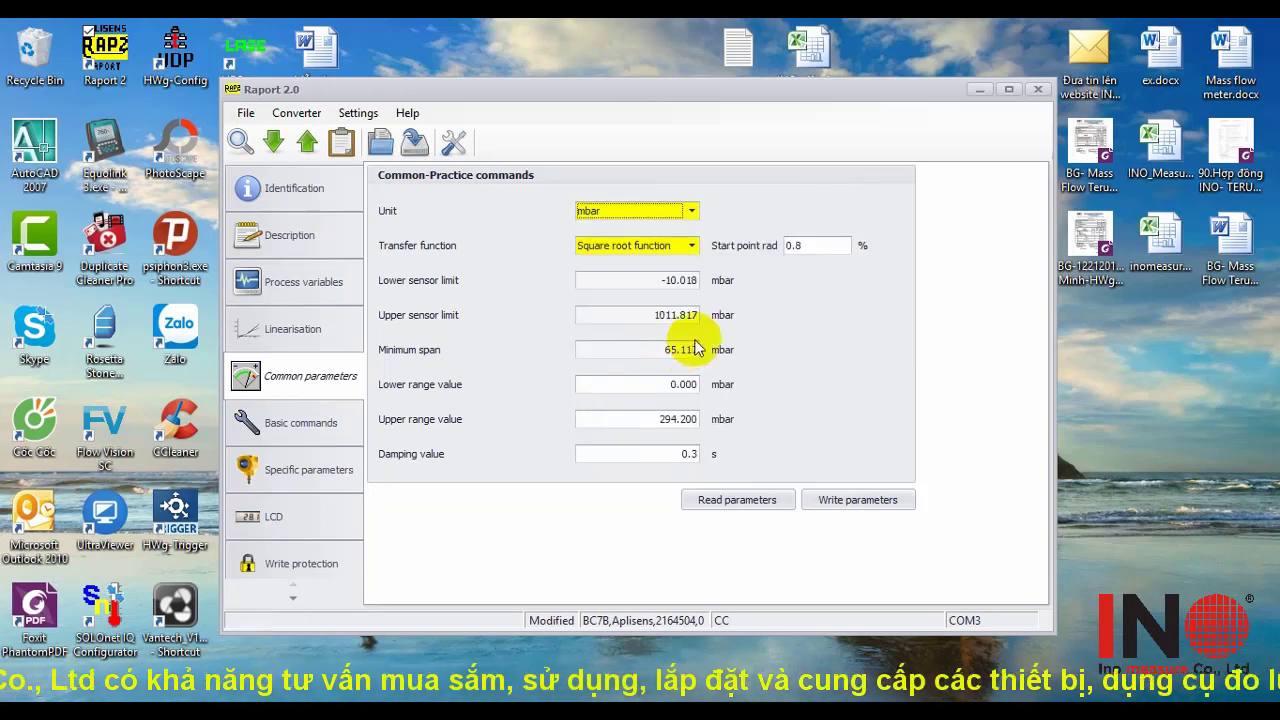
{"action": "left_click_drag", "start_coordinate": [667, 384], "coordinate": [699, 386]}
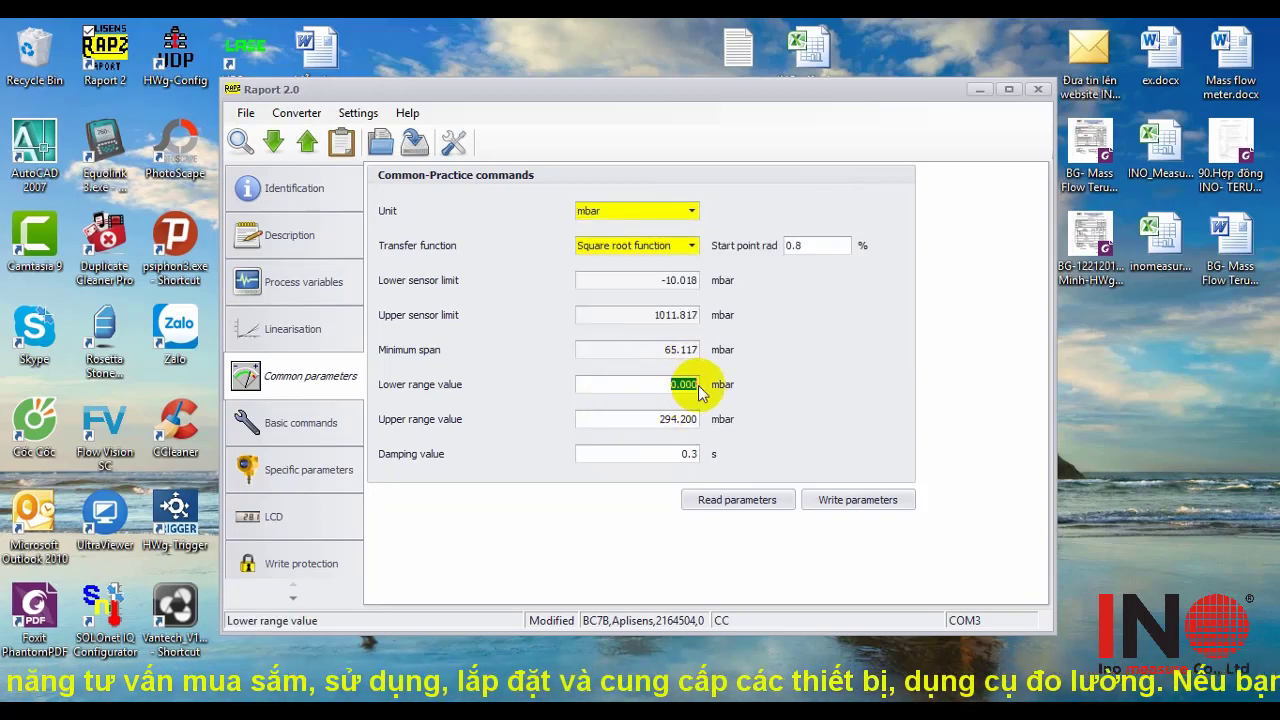
{"action": "left_click_drag", "start_coordinate": [628, 420], "coordinate": [752, 420]}
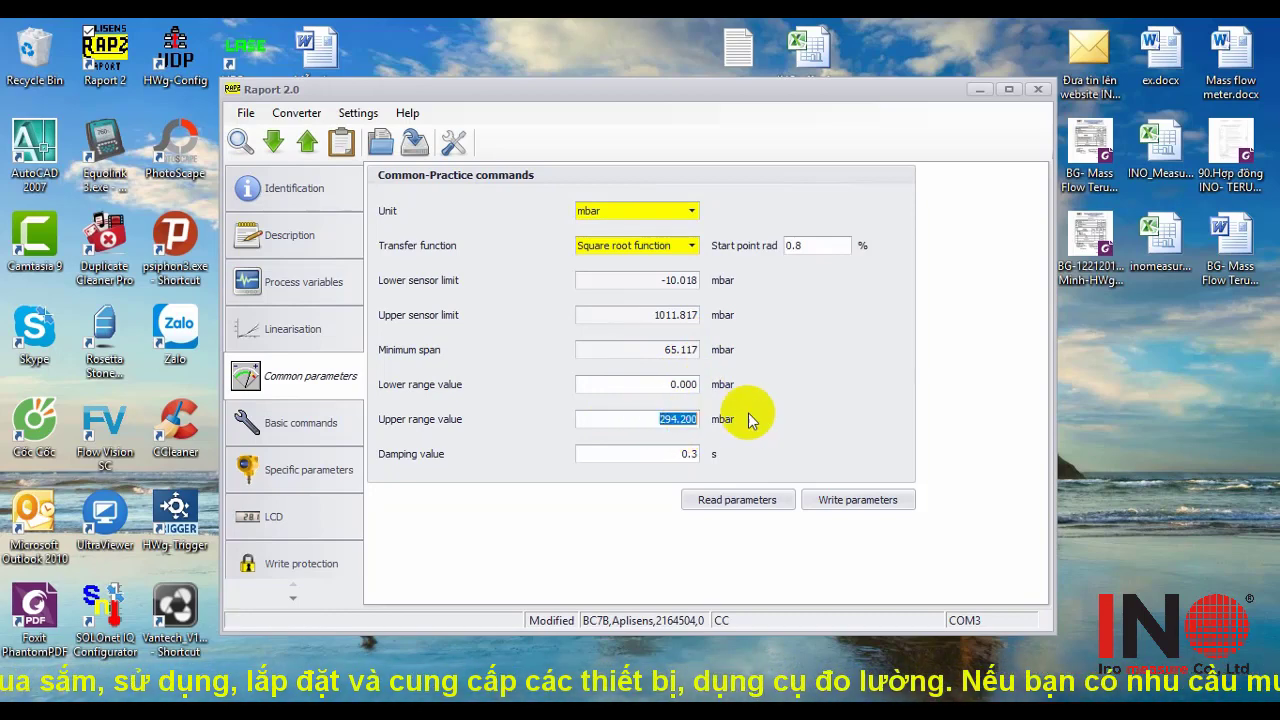
{"action": "type", "text": "1000"}
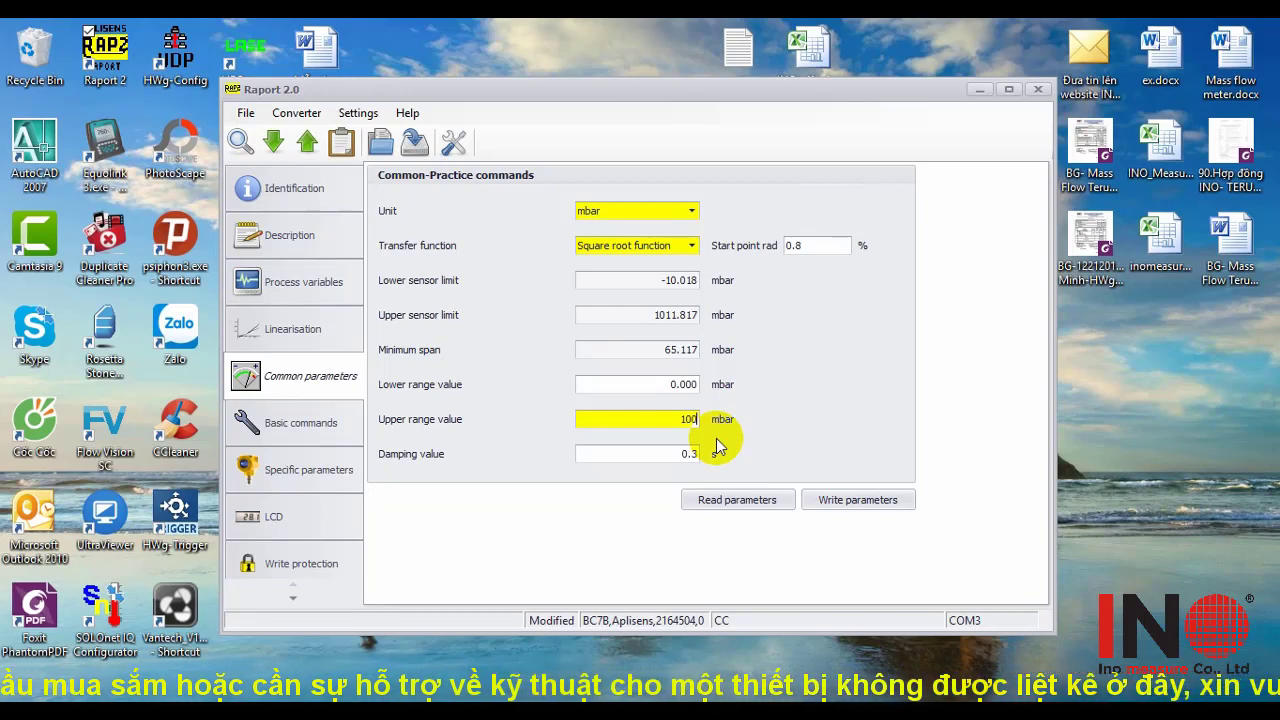
{"action": "key", "text": "BackSpace"}
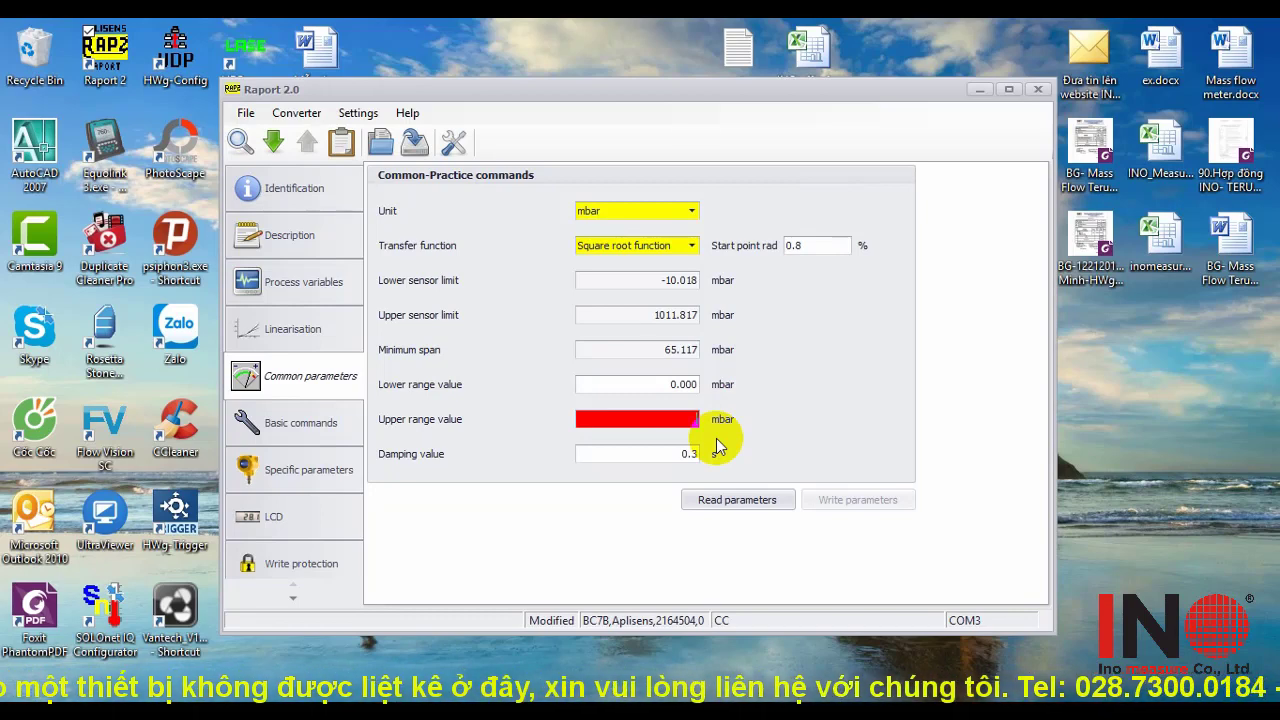
{"action": "type", "text": "200"}
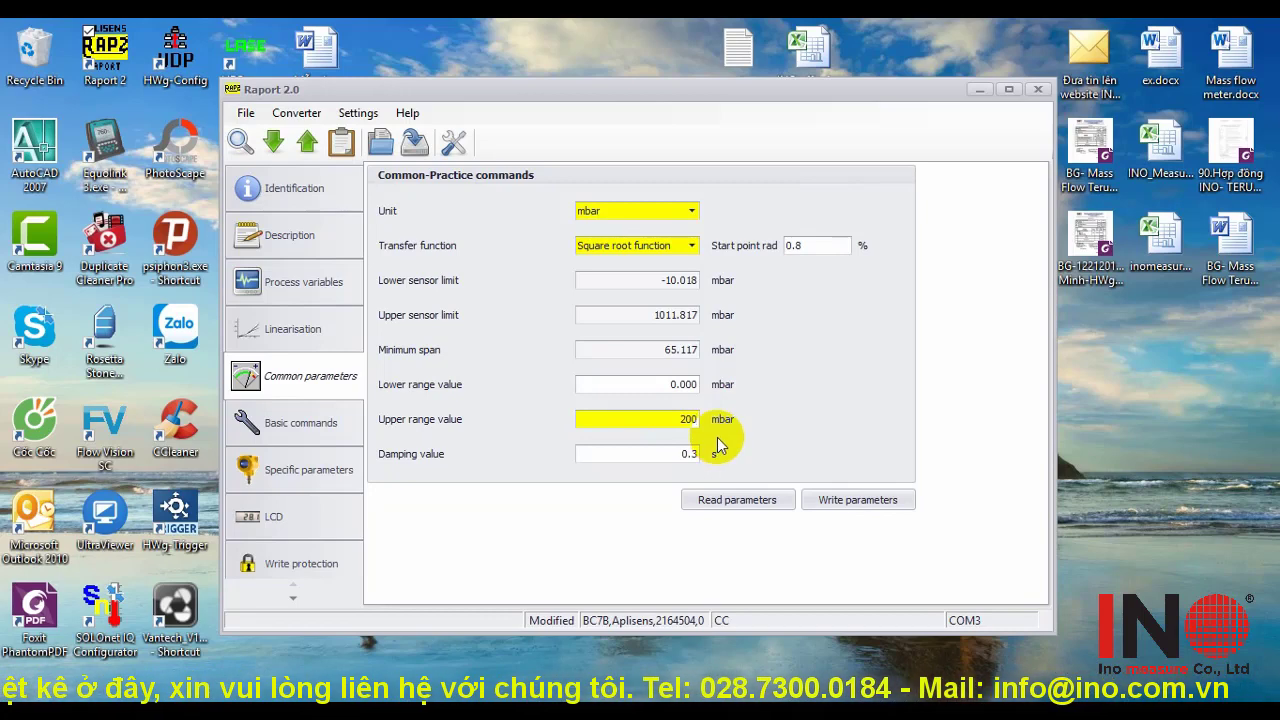
{"action": "left_click", "coordinate": [858, 503]}
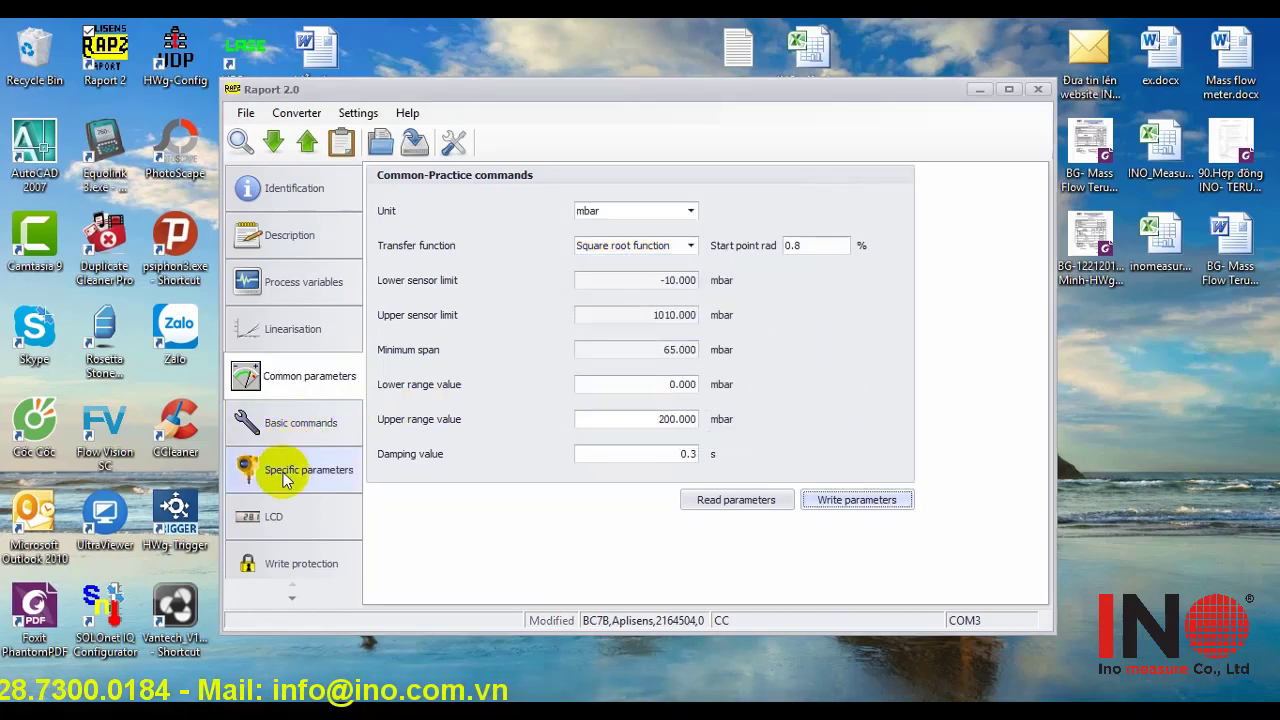
In the LCD parameters, set the LCD 2 display variable to User range and review the user lower and upper range values.
{"action": "left_click", "coordinate": [343, 538]}
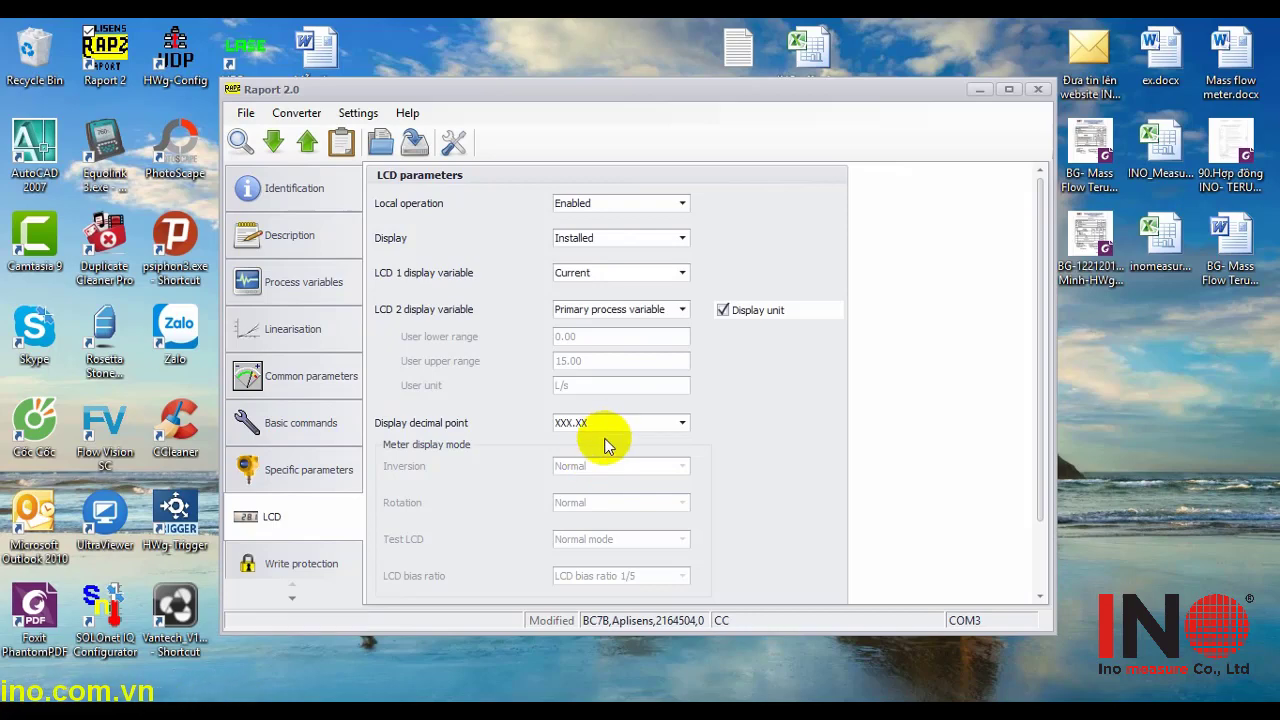
{"action": "left_click", "coordinate": [686, 311]}
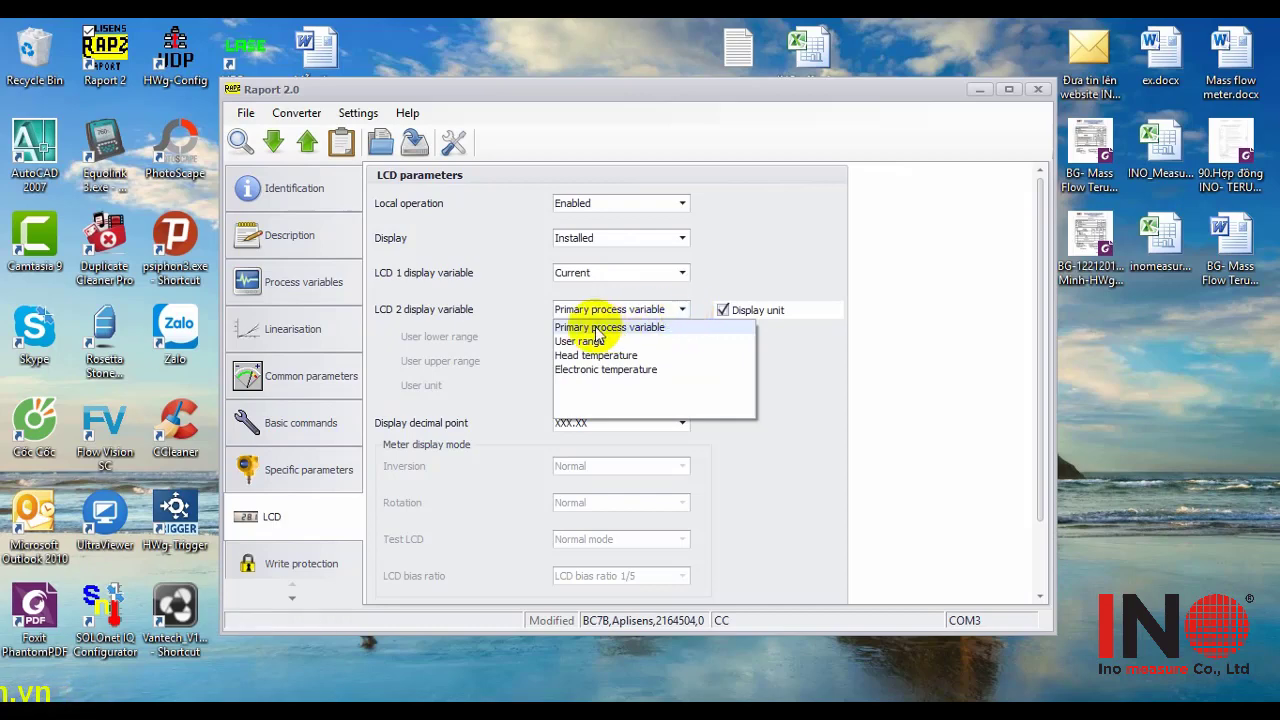
{"action": "left_click", "coordinate": [728, 280]}
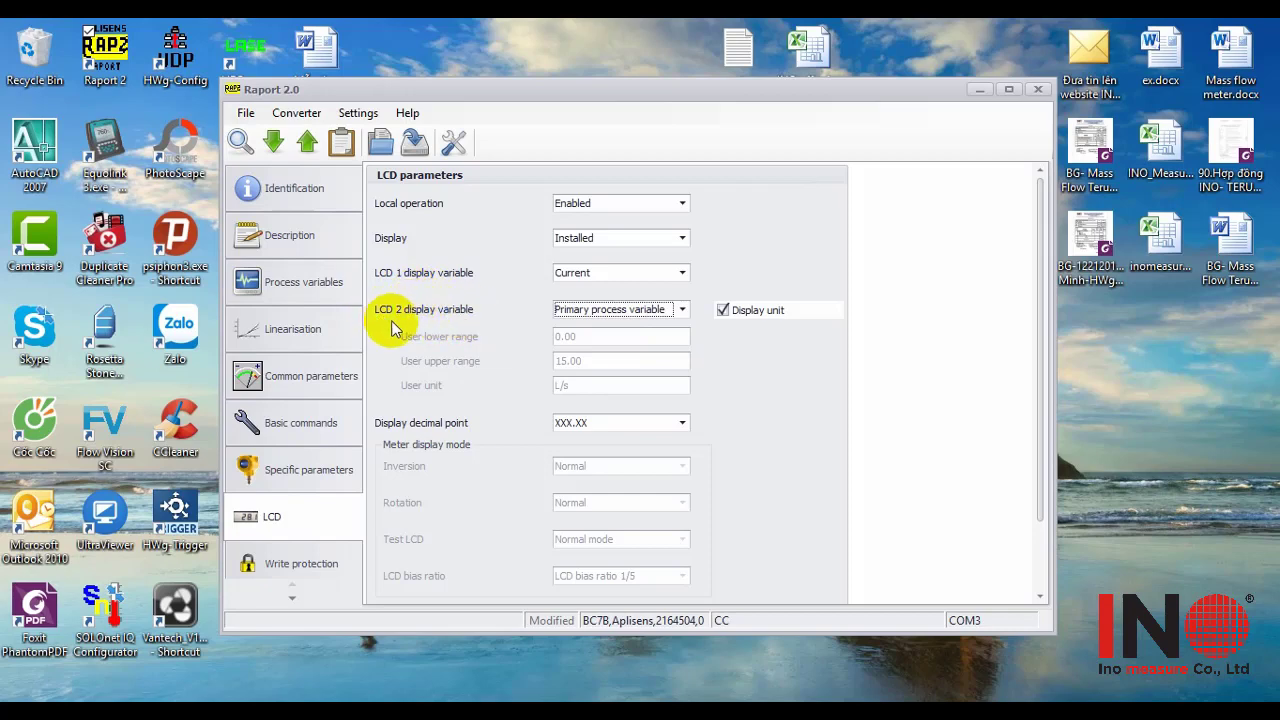
{"action": "left_click", "coordinate": [681, 310]}
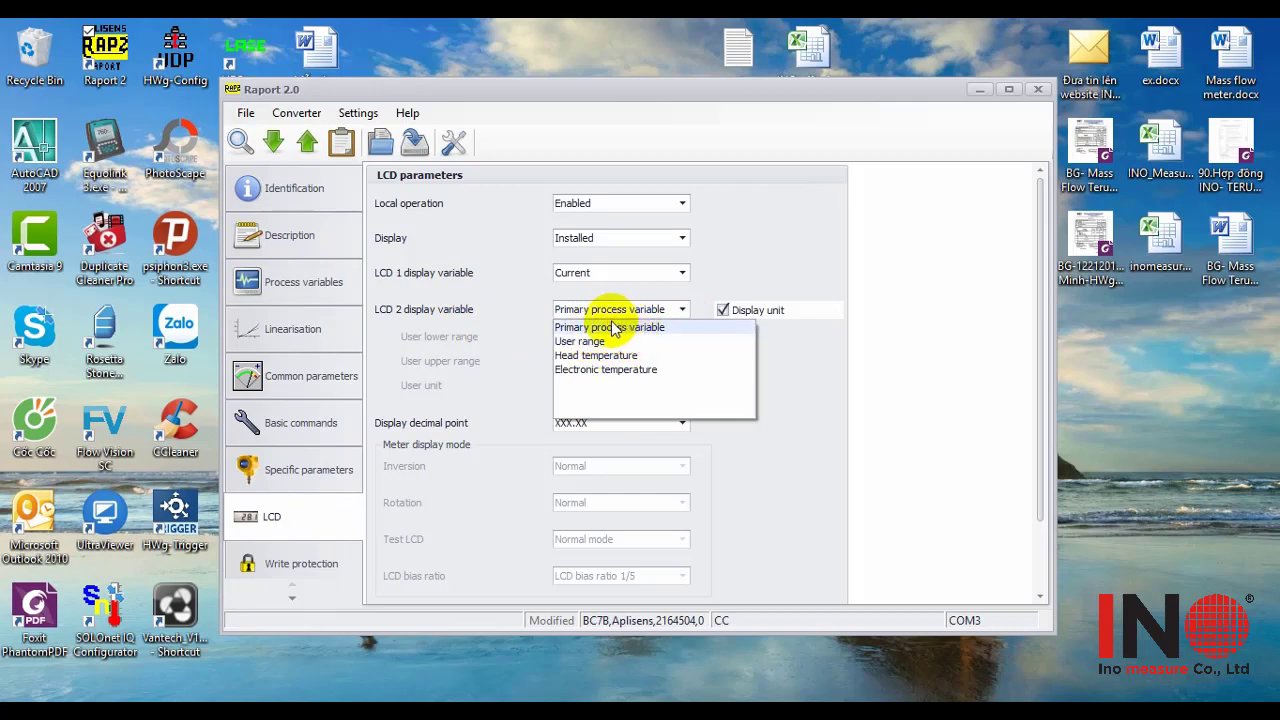
{"action": "left_click", "coordinate": [581, 342]}
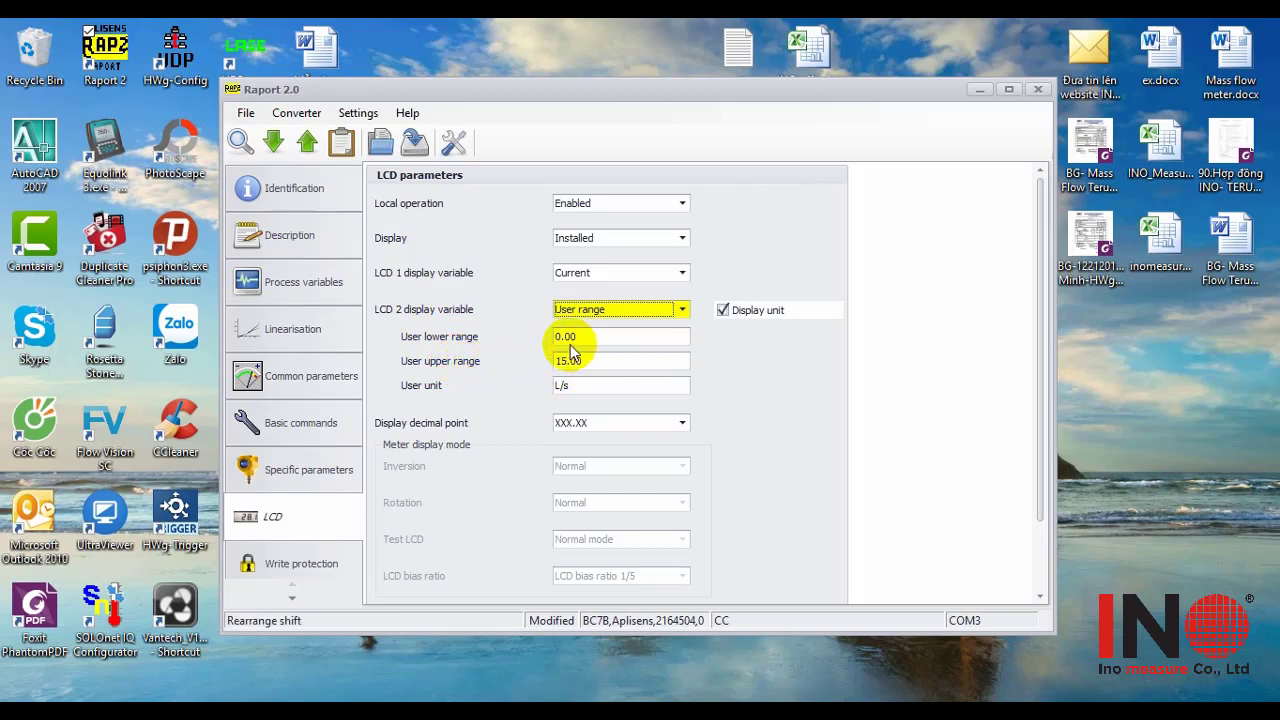
{"action": "left_click", "coordinate": [622, 339]}
{"action": "left_click_drag", "start_coordinate": [622, 339], "coordinate": [549, 378]}
{"action": "left_click_drag", "start_coordinate": [608, 340], "coordinate": [553, 338]}
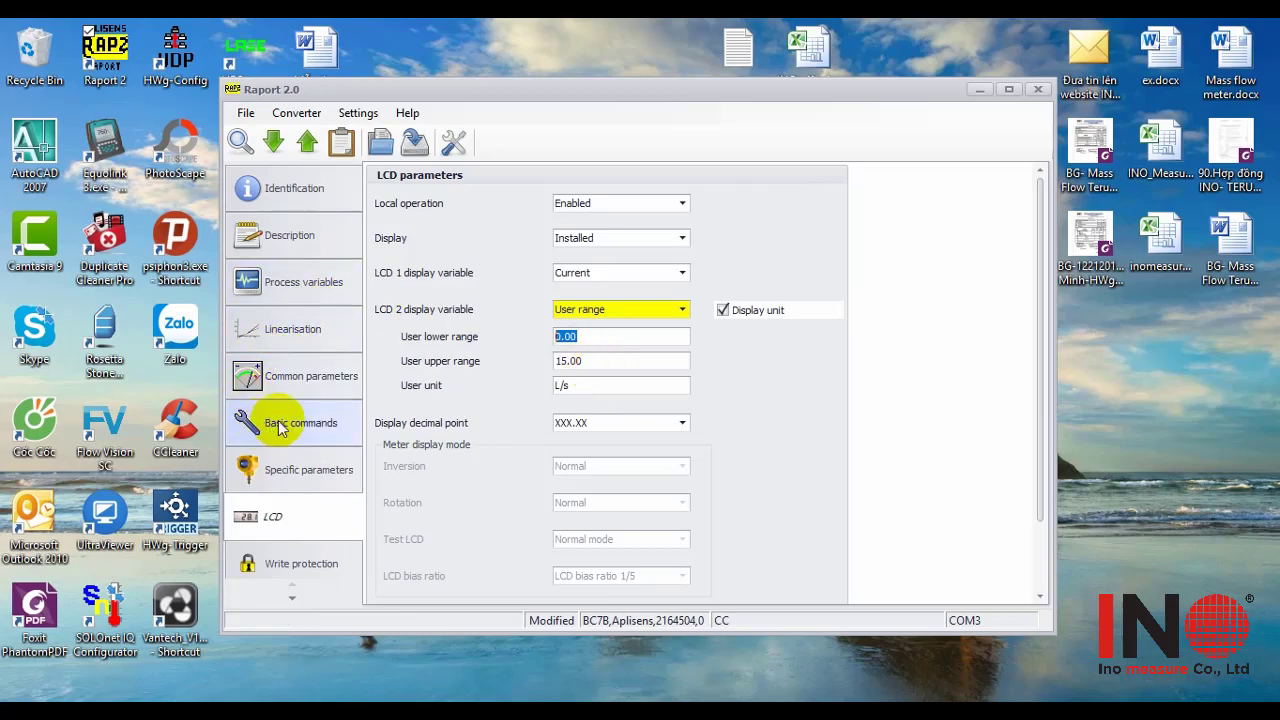
Review the lower and upper range values in the transmitter's common parameters.
{"action": "left_click", "coordinate": [288, 327]}
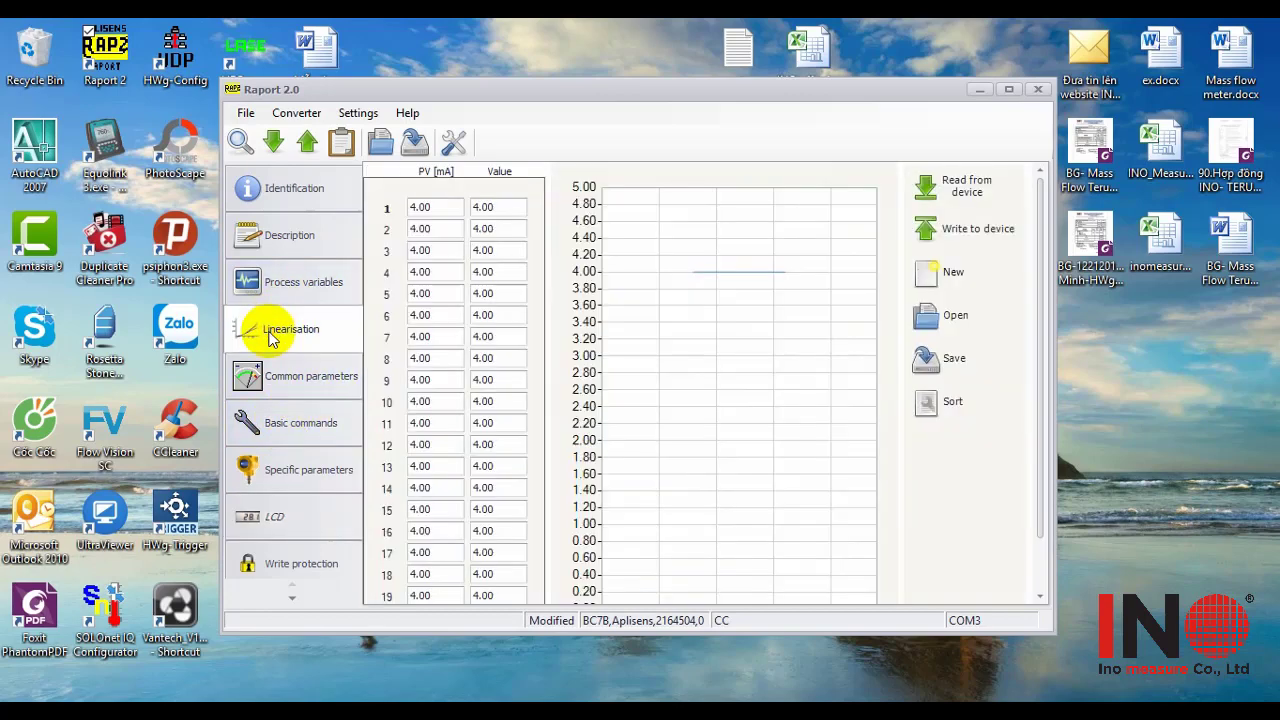
{"action": "left_click", "coordinate": [302, 378]}
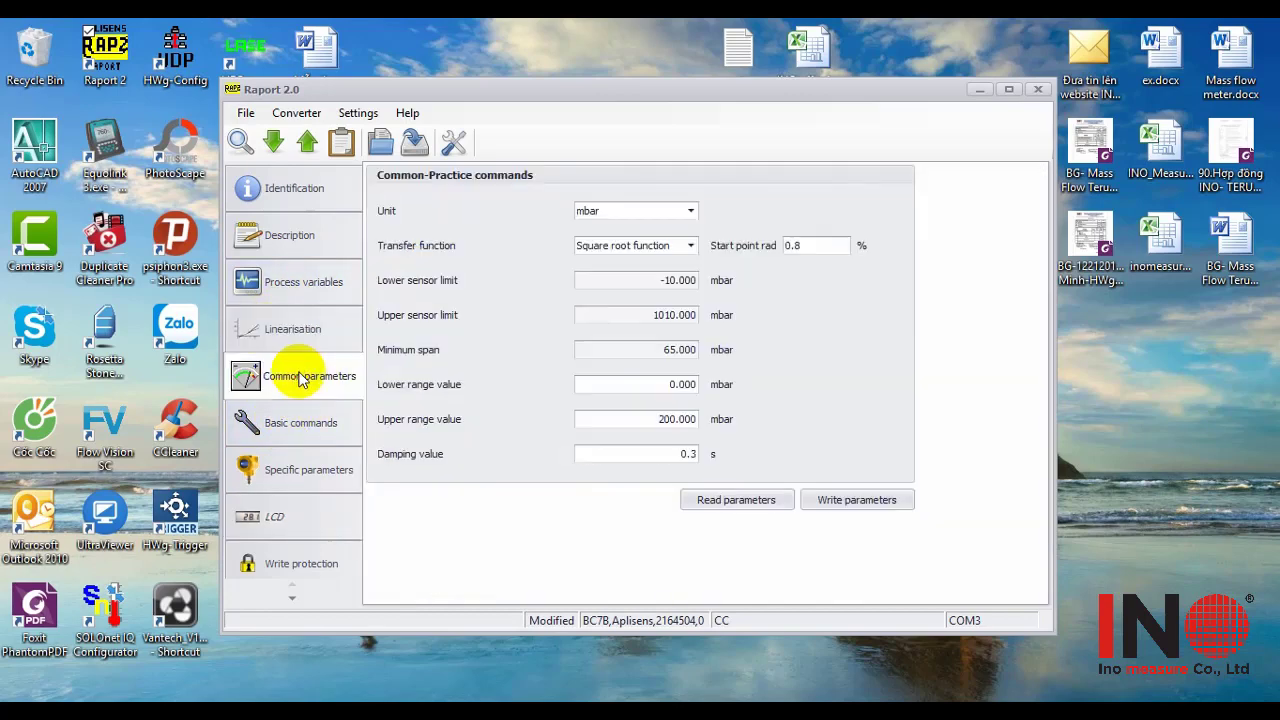
{"action": "double_click", "coordinate": [666, 387]}
{"action": "double_click", "coordinate": [651, 421]}
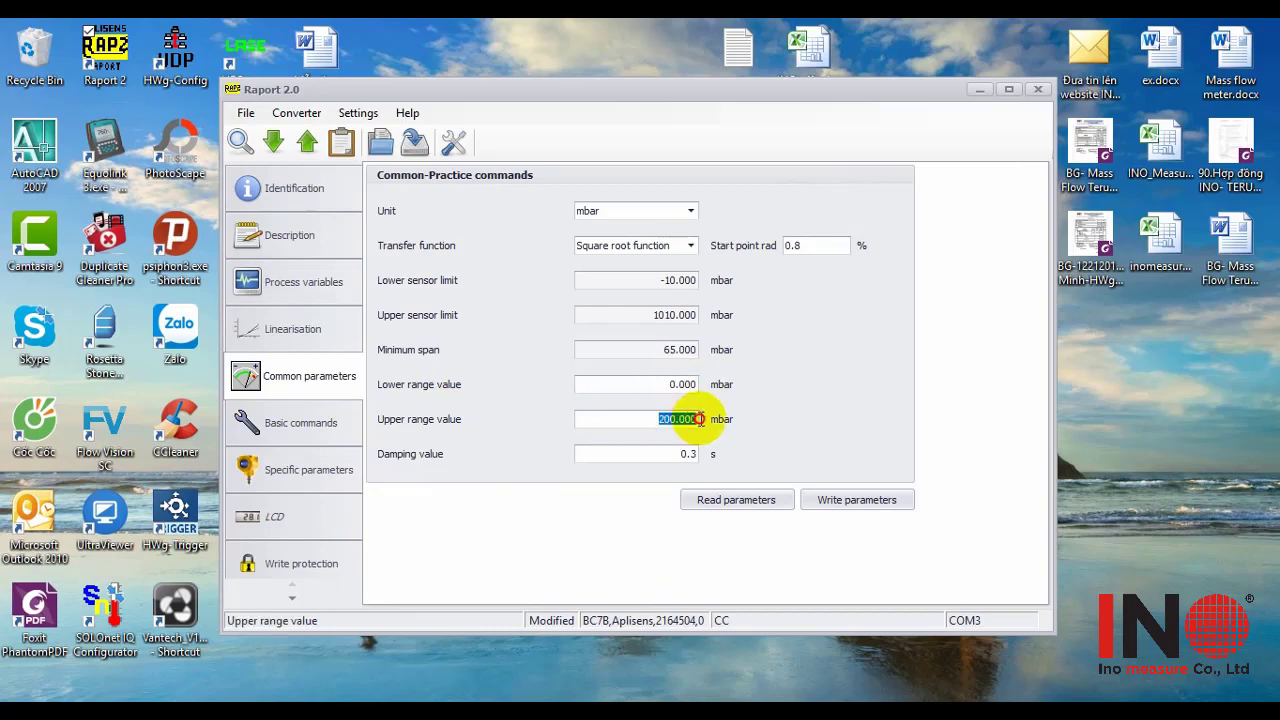
{"action": "double_click", "coordinate": [666, 384]}
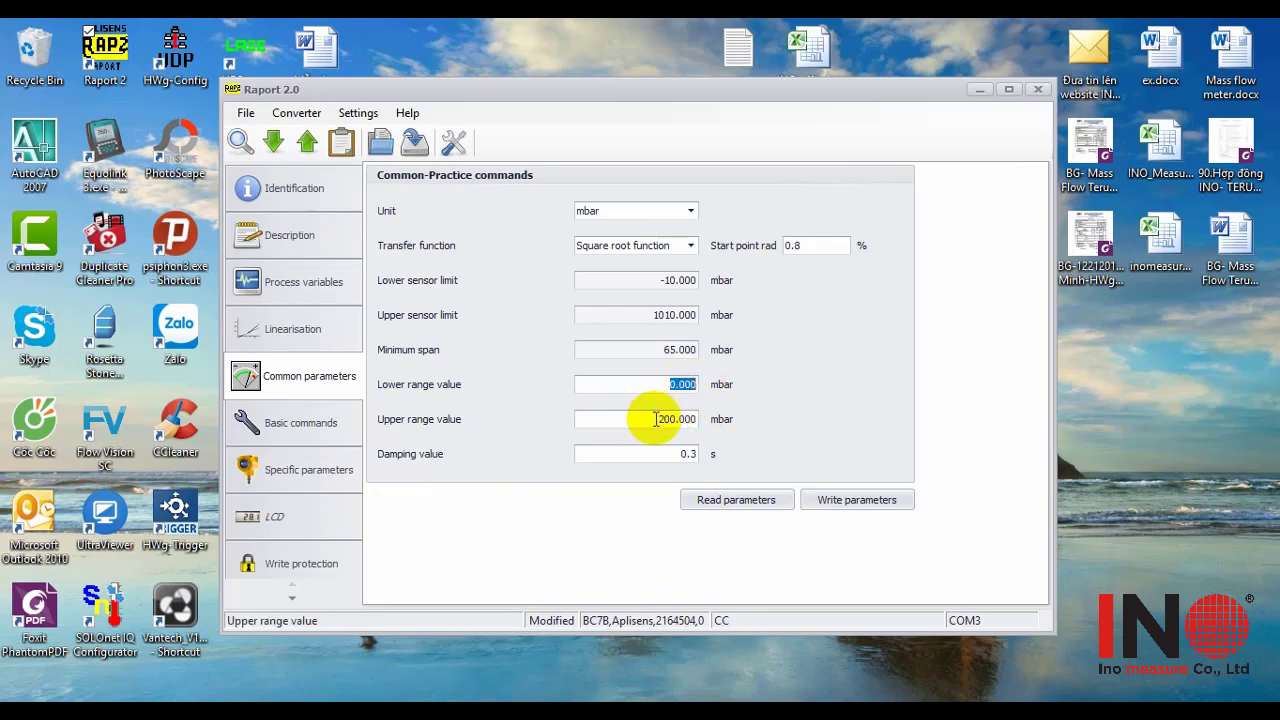
{"action": "double_click", "coordinate": [660, 424]}
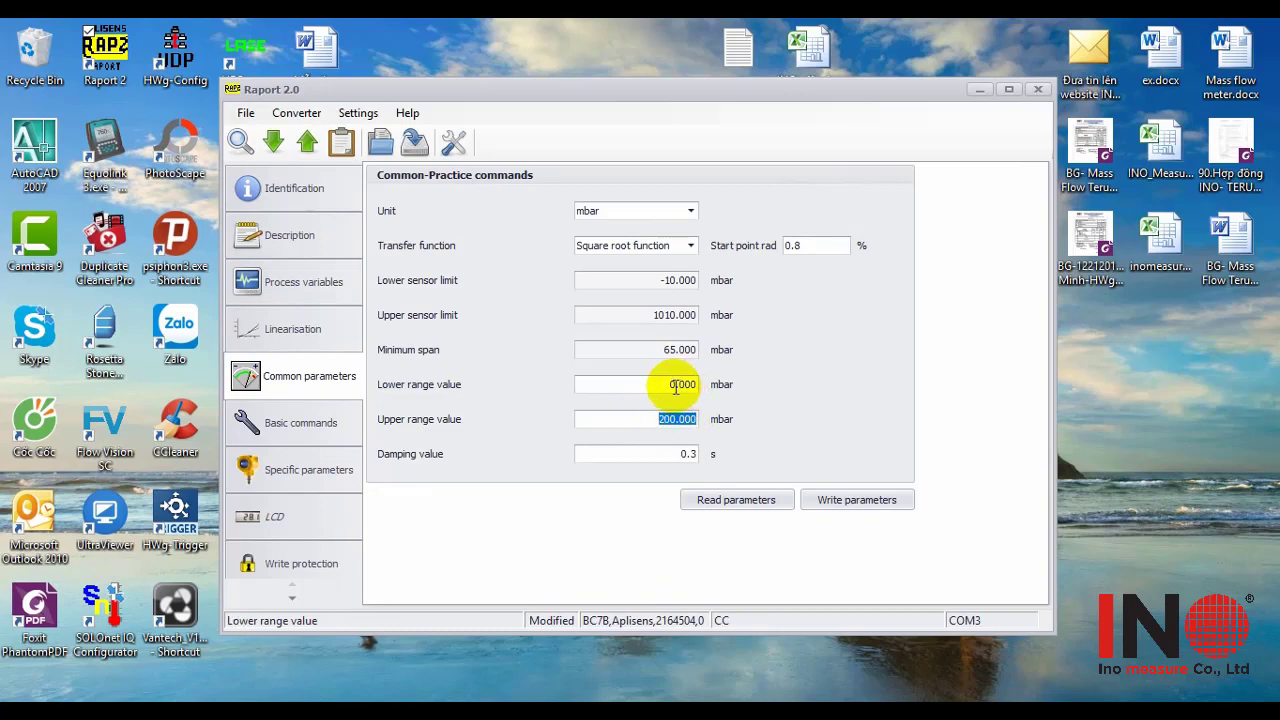
{"action": "double_click", "coordinate": [663, 385]}
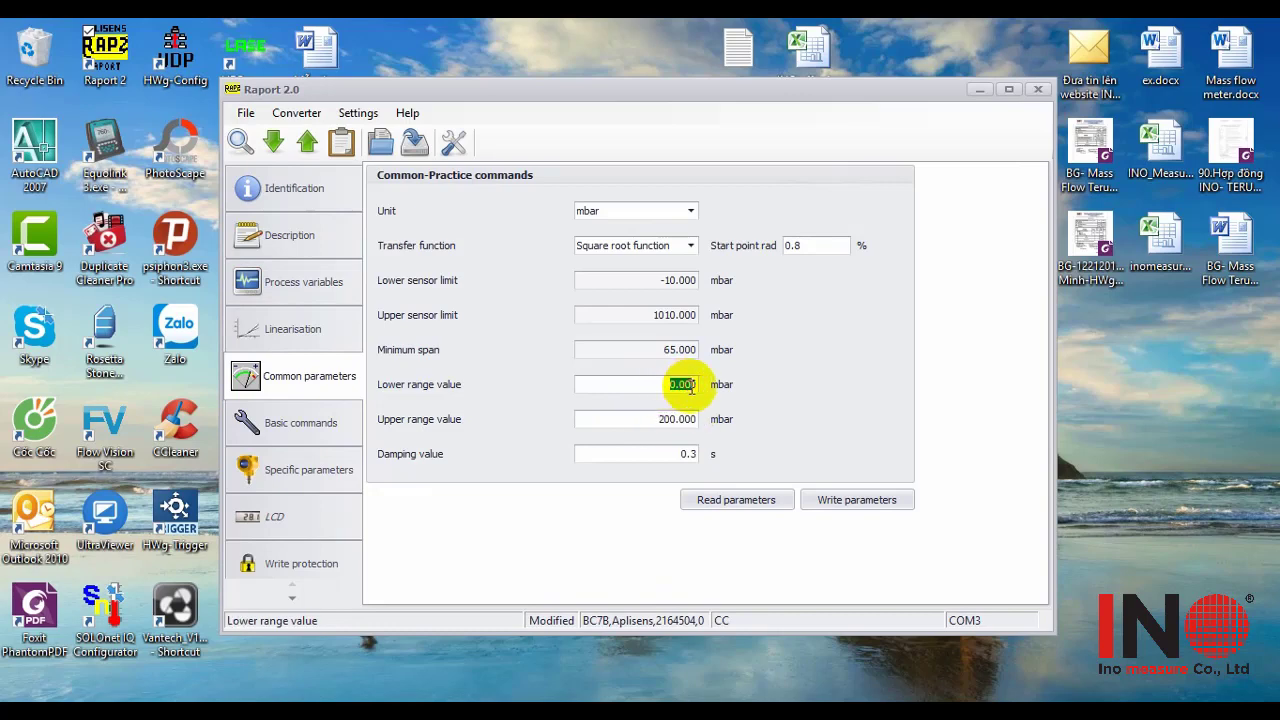
{"action": "left_click", "coordinate": [690, 387]}
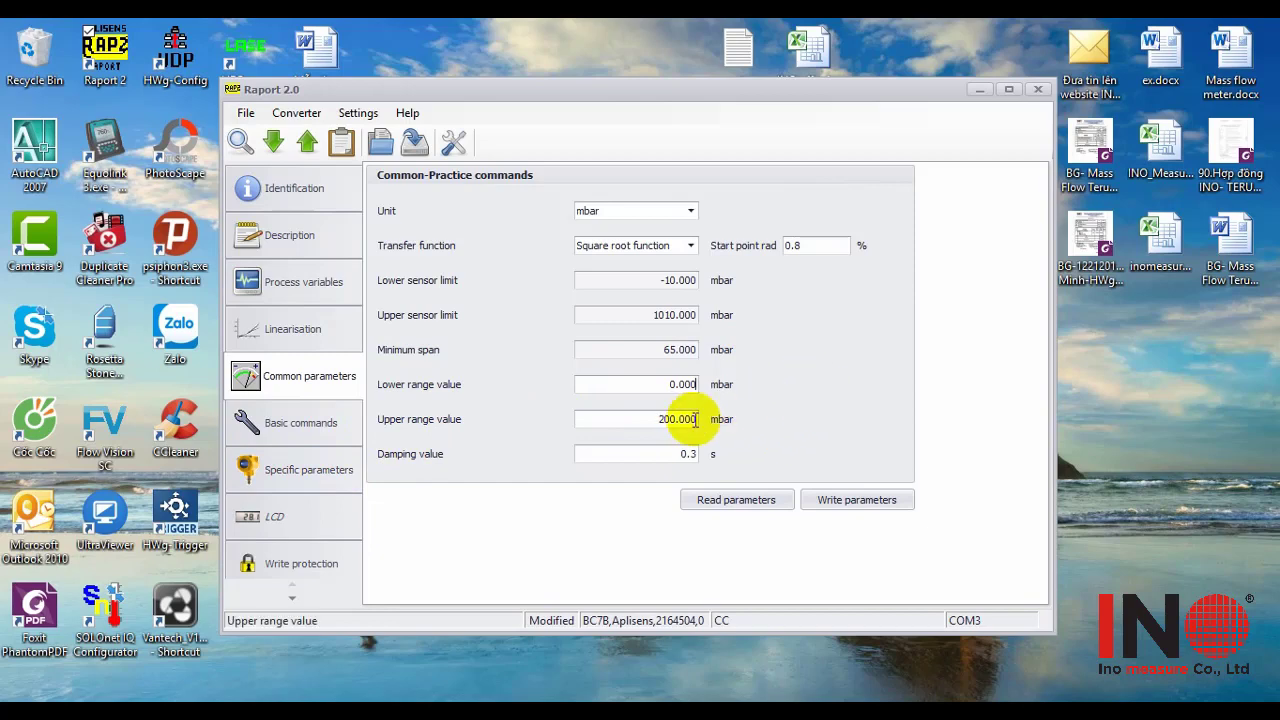
{"action": "double_click", "coordinate": [668, 420]}
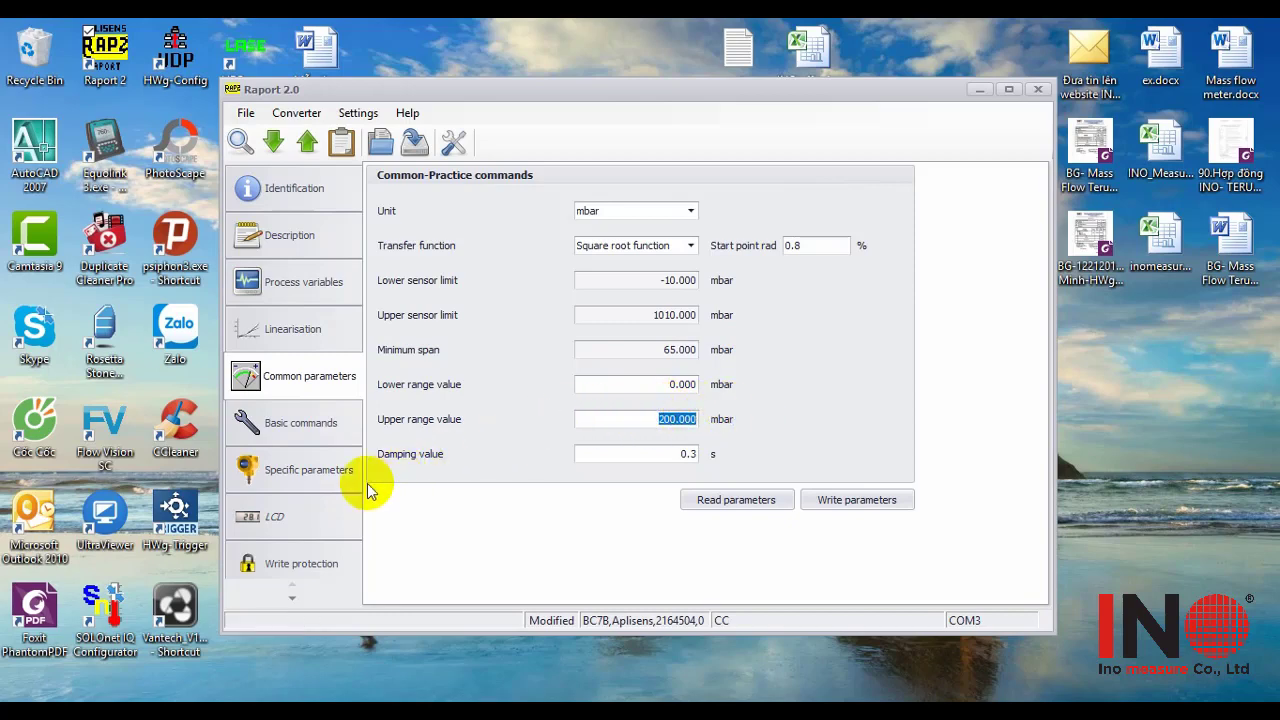
In the LCD parameters, set the user unit to m3/h and the user upper range to 10.
{"action": "left_click", "coordinate": [318, 516]}
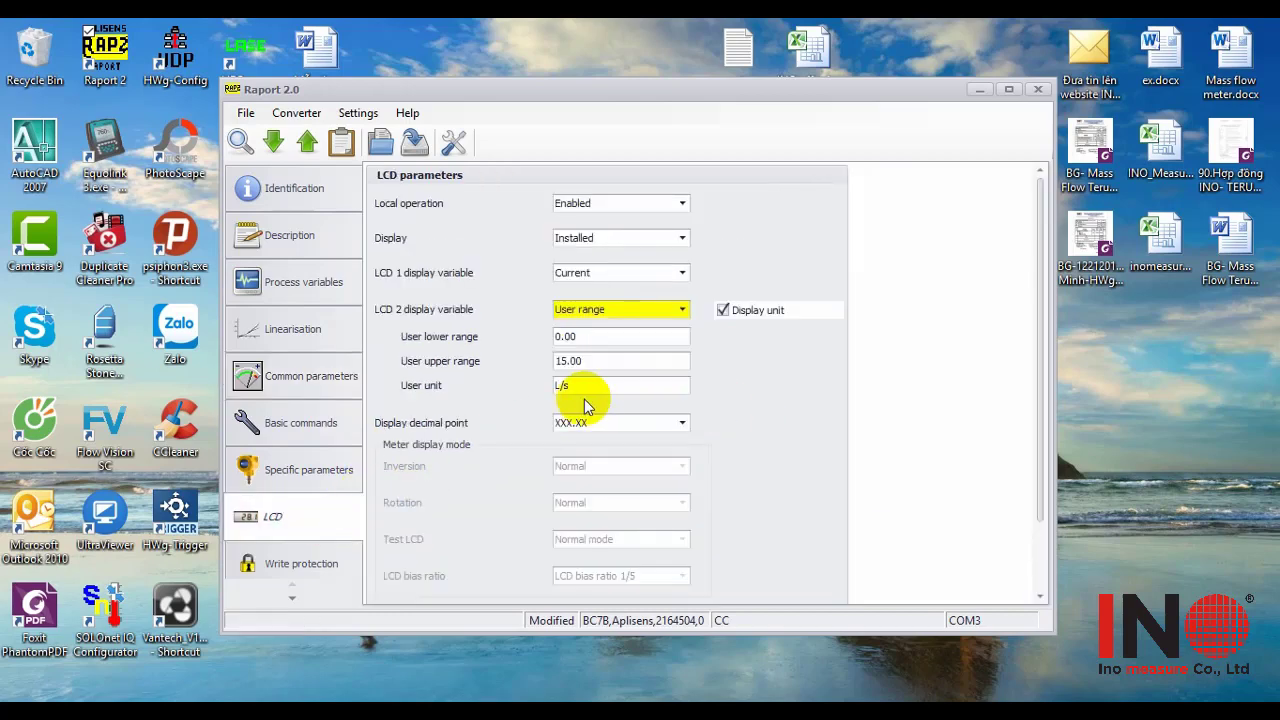
{"action": "left_click_drag", "start_coordinate": [597, 343], "coordinate": [545, 345]}
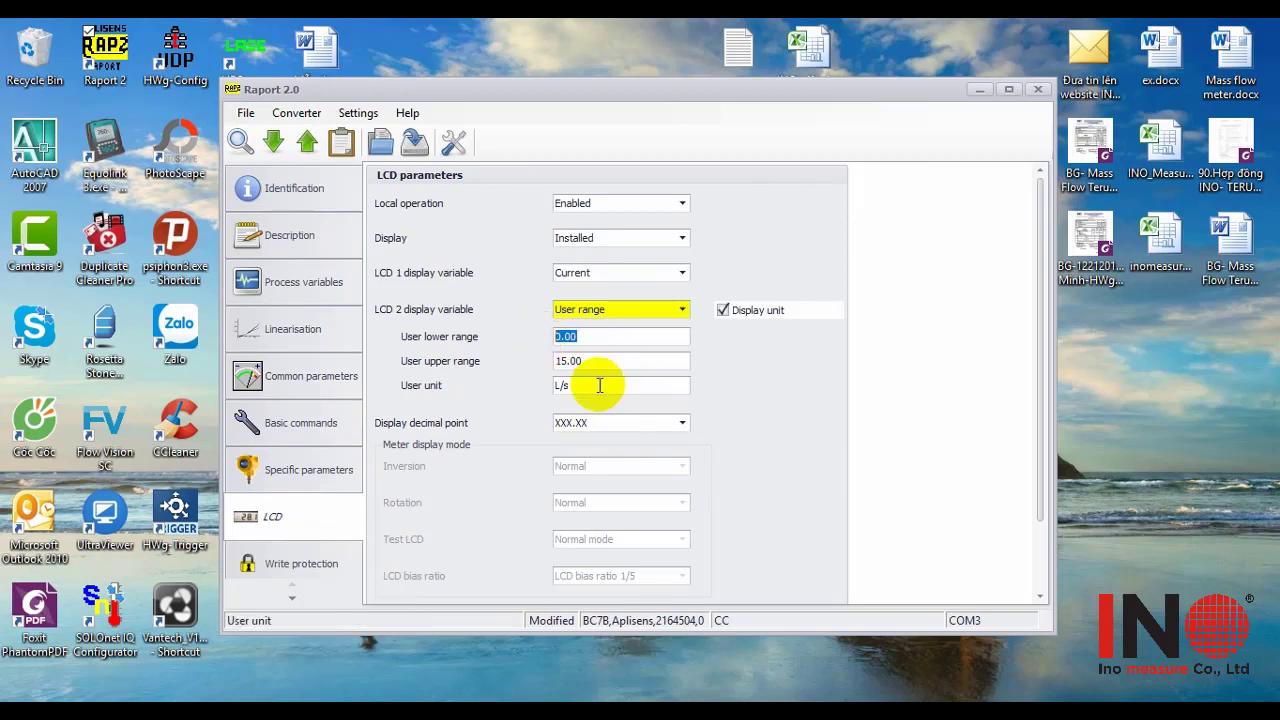
{"action": "left_click_drag", "start_coordinate": [612, 386], "coordinate": [494, 398]}
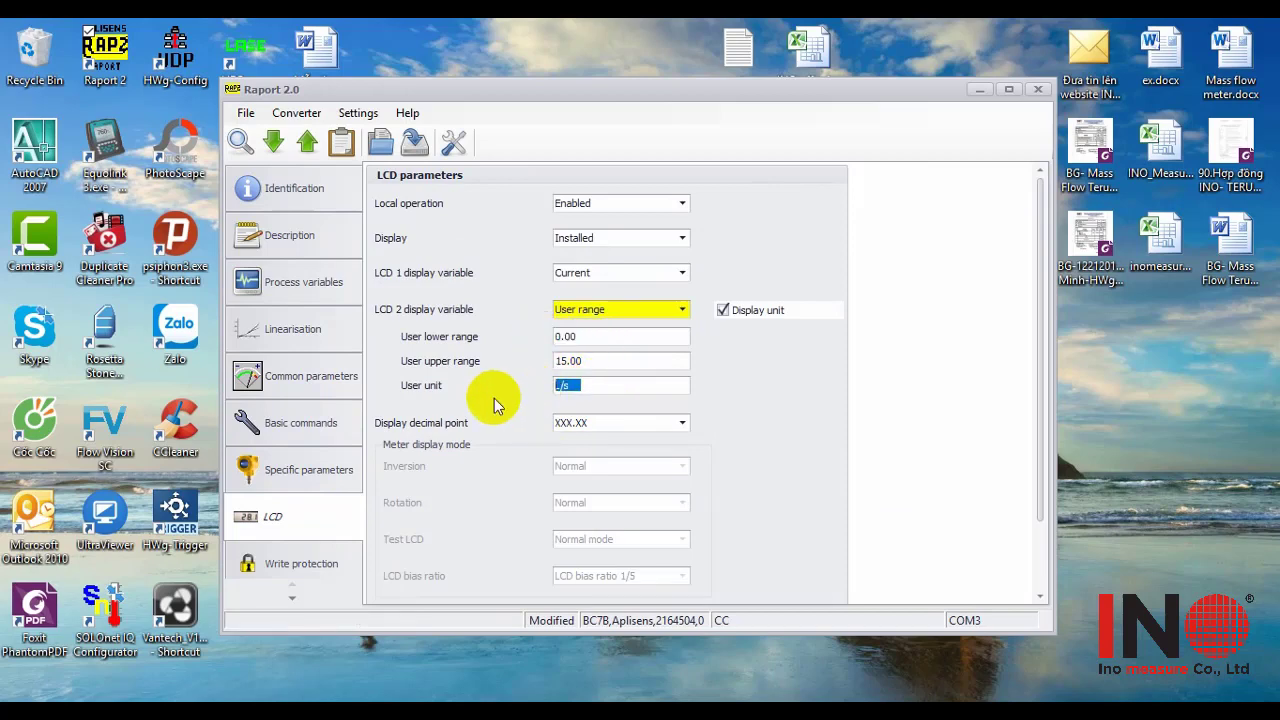
{"action": "type", "text": "khố"}
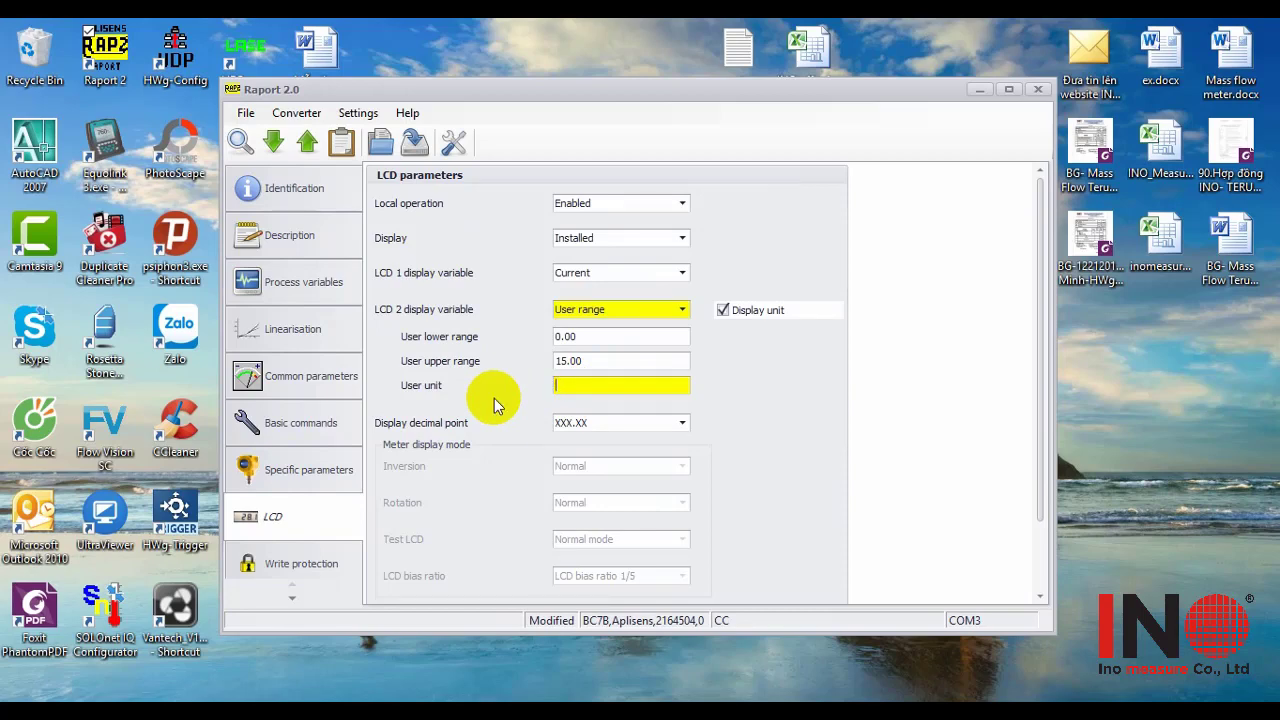
{"action": "type", "text": "m3/h"}
{"action": "left_click_drag", "start_coordinate": [603, 336], "coordinate": [543, 357]}
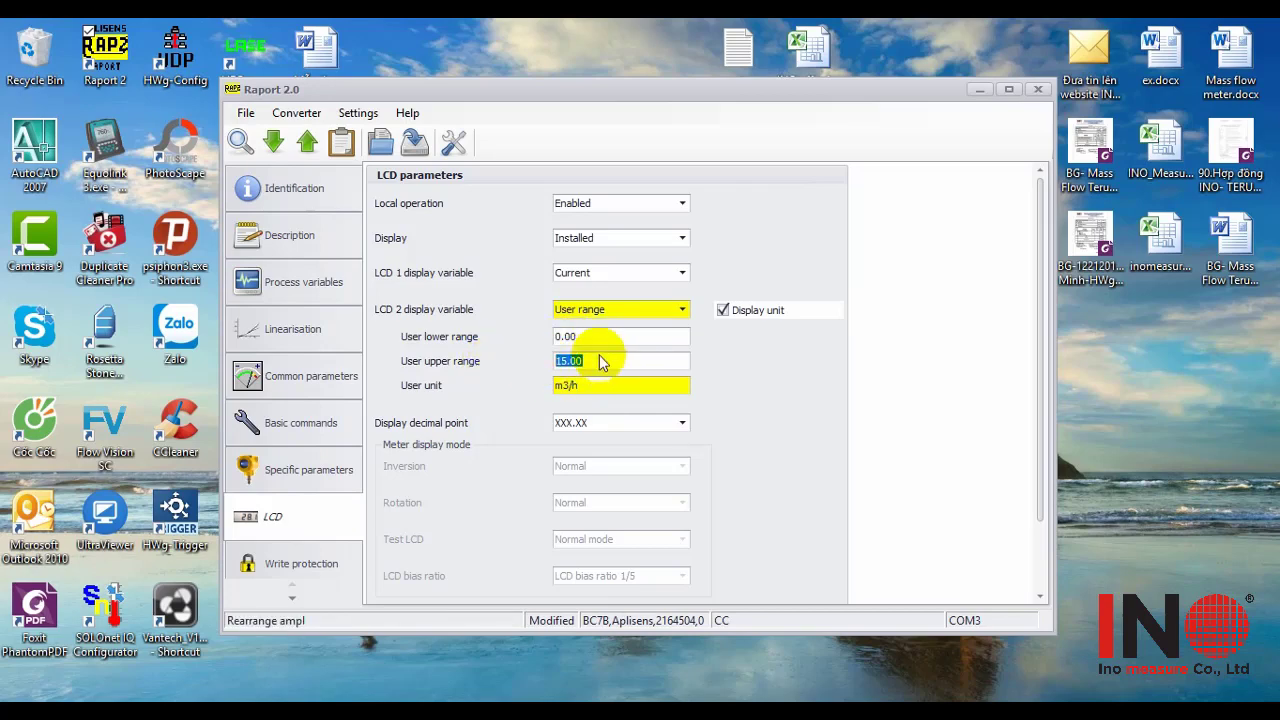
{"action": "type", "text": "10"}
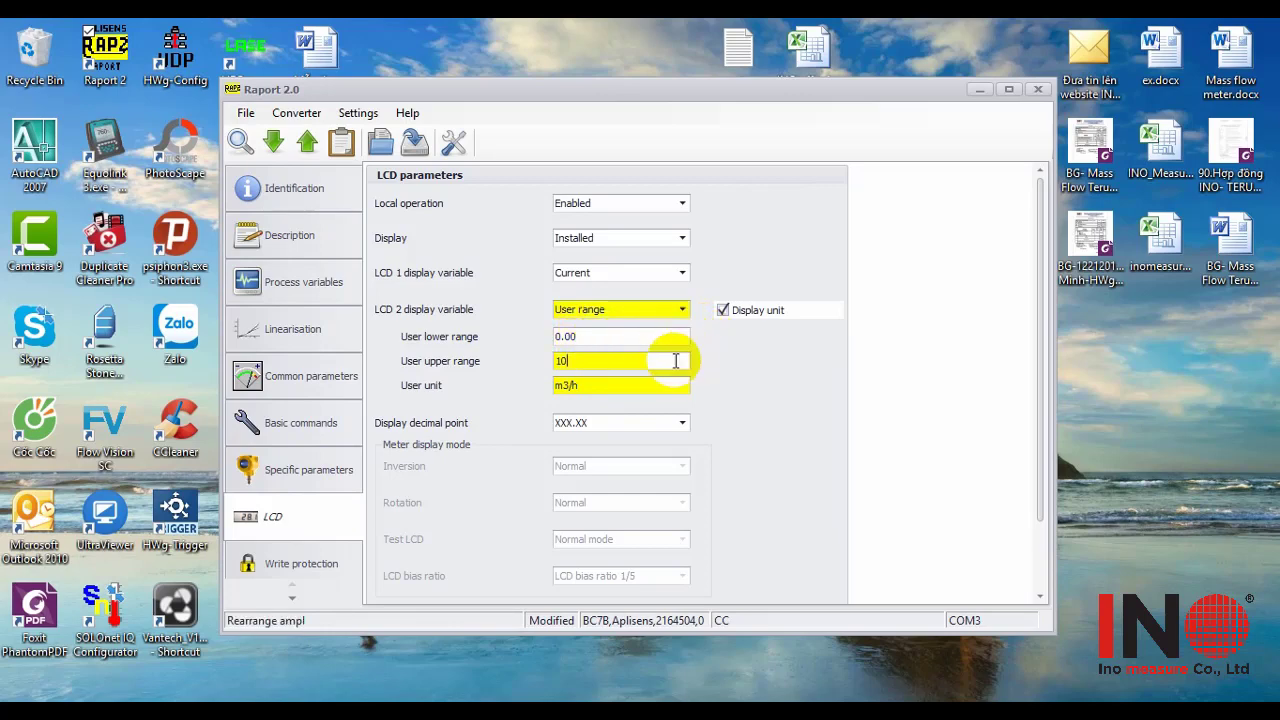
{"action": "key", "text": "shift+Tab"}
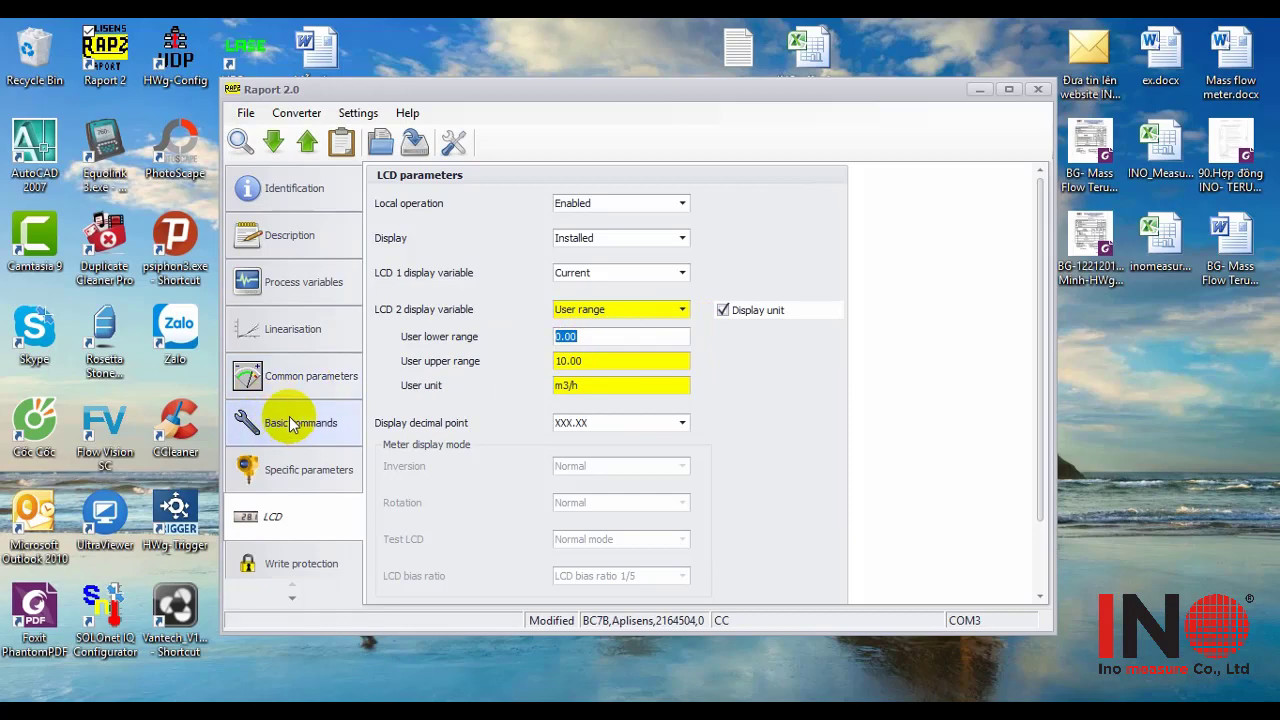
Check the lower and upper range values in the common parameters against the LCD user range.
{"action": "left_click", "coordinate": [329, 373]}
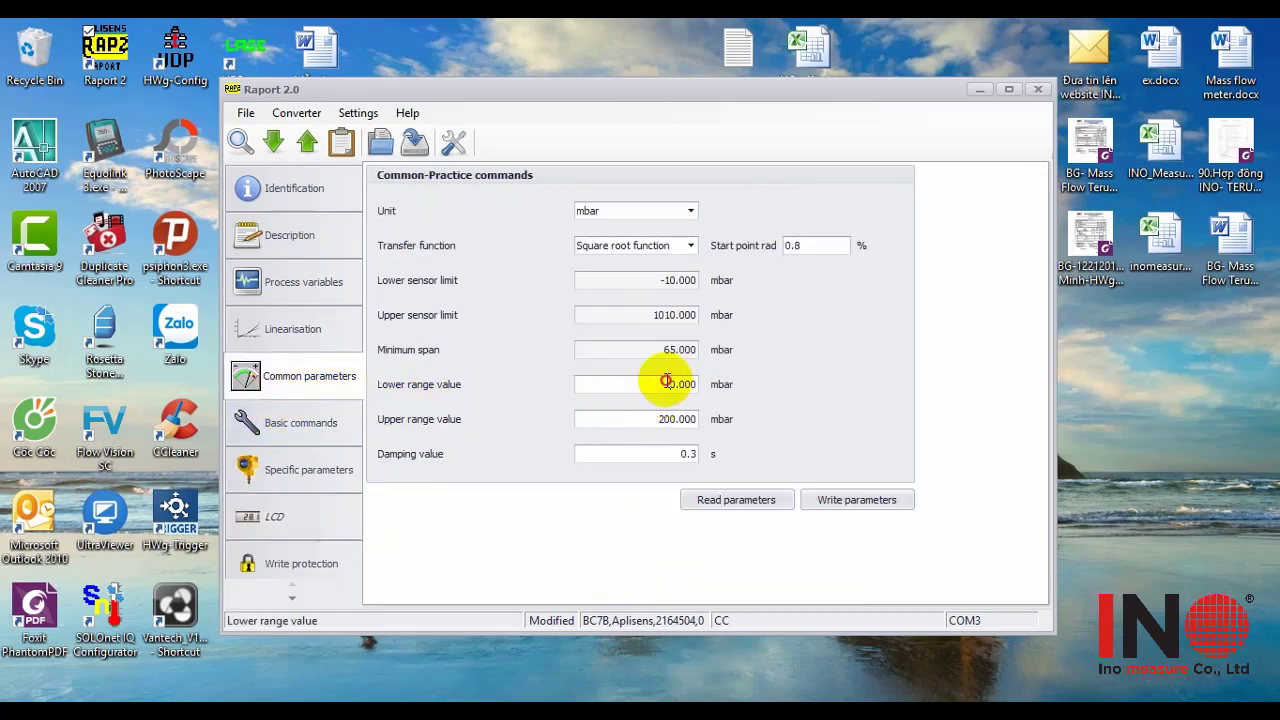
{"action": "left_click_drag", "start_coordinate": [666, 384], "coordinate": [690, 384]}
{"action": "left_click_drag", "start_coordinate": [660, 424], "coordinate": [752, 424]}
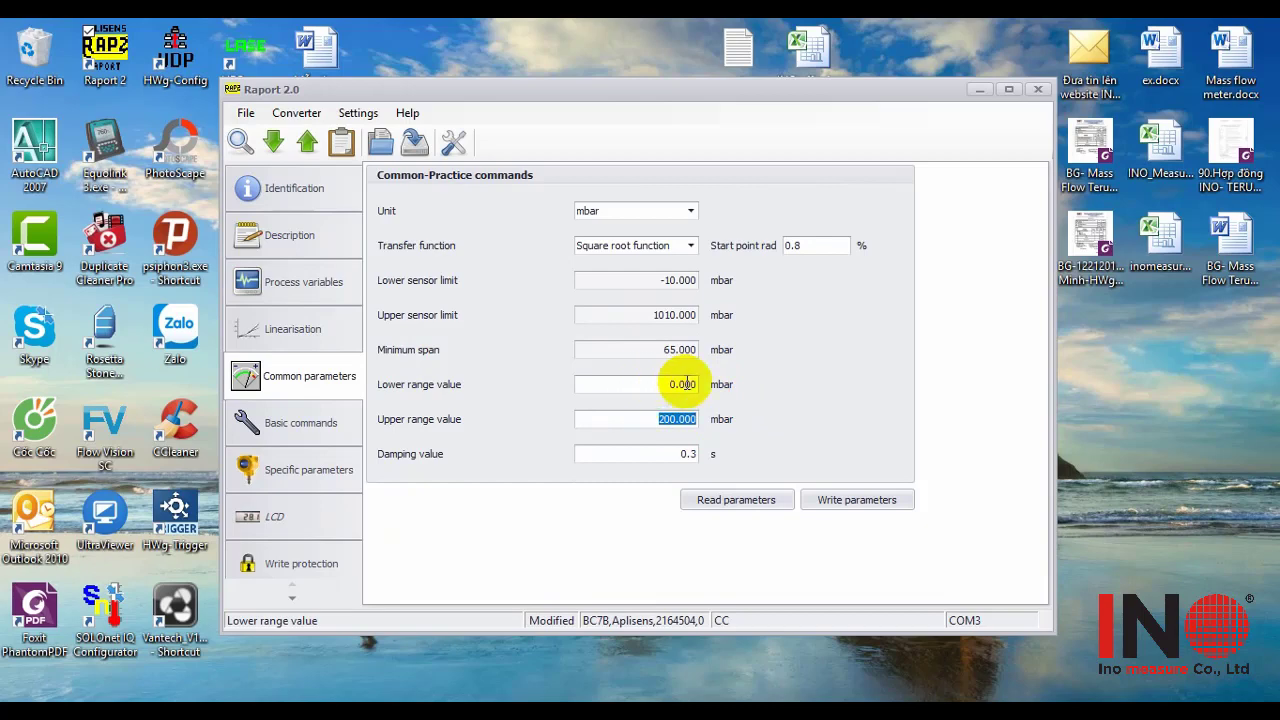
{"action": "left_click_drag", "start_coordinate": [677, 384], "coordinate": [700, 384]}
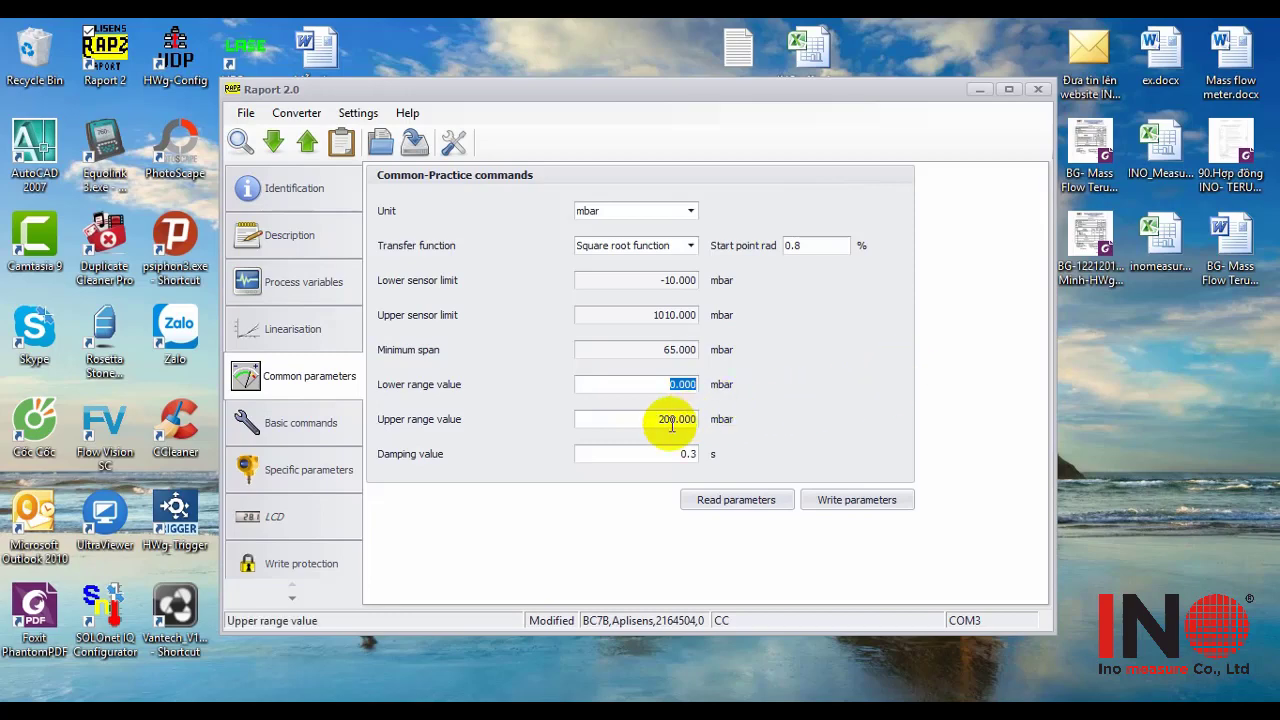
{"action": "left_click_drag", "start_coordinate": [650, 420], "coordinate": [709, 421]}
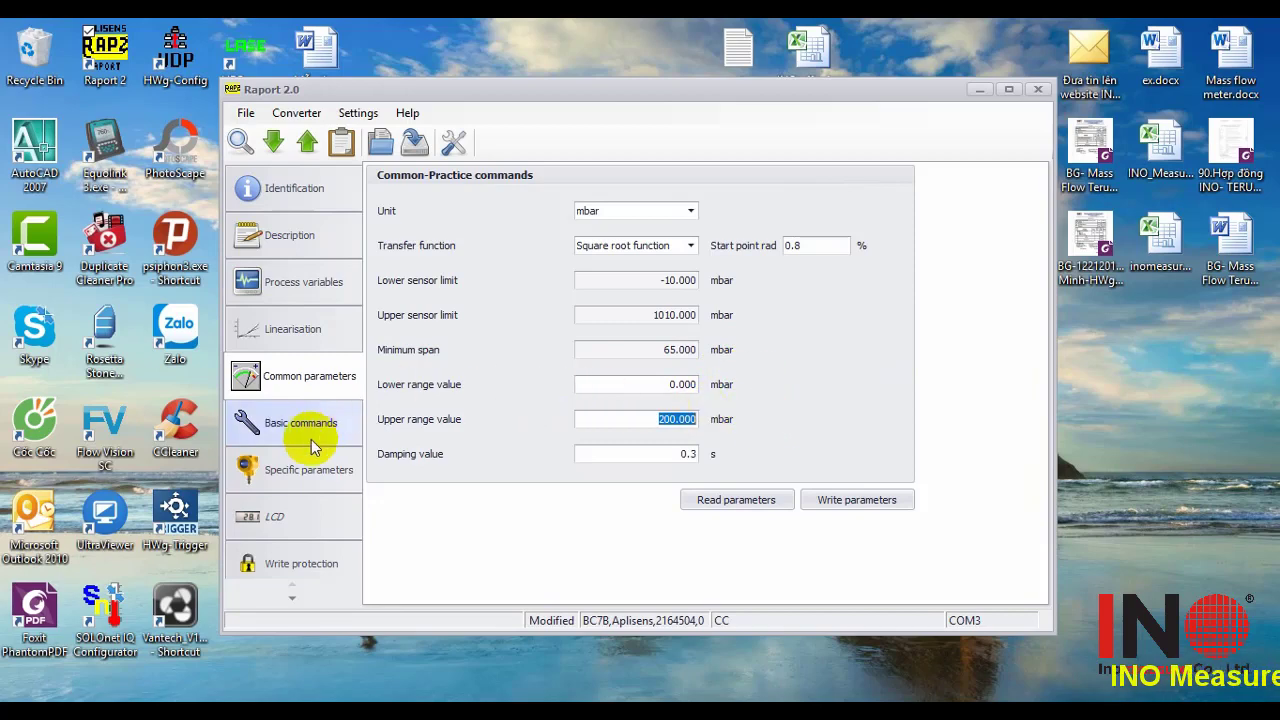
Review the user lower and upper range, the user unit and the display decimal point options in the LCD parameters.
{"action": "left_click", "coordinate": [272, 533]}
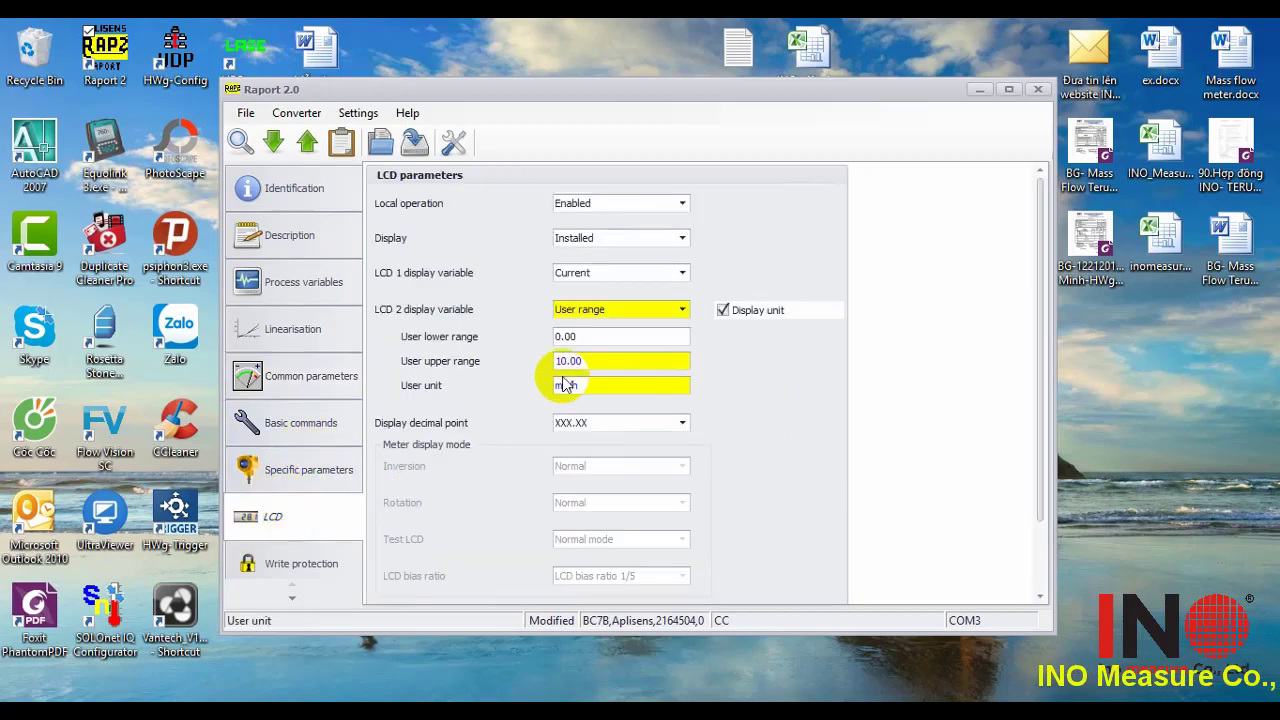
{"action": "double_click", "coordinate": [610, 336]}
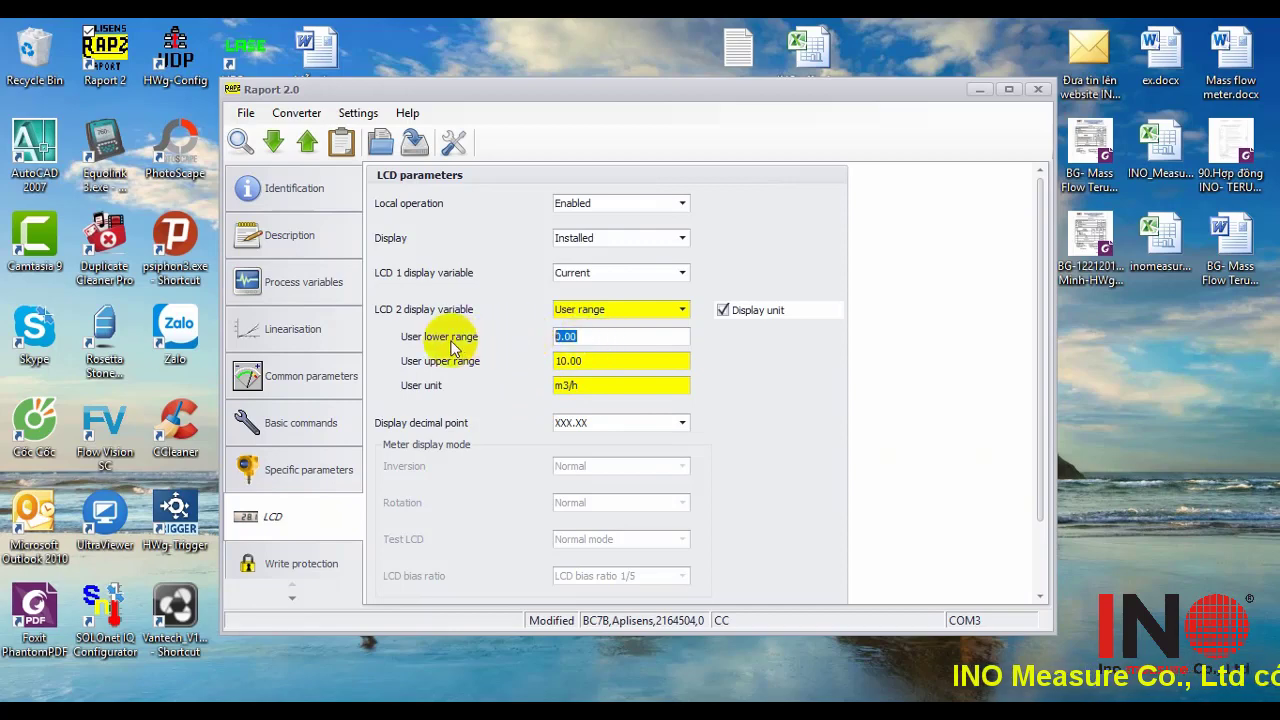
{"action": "left_click", "coordinate": [590, 336]}
{"action": "double_click", "coordinate": [575, 385]}
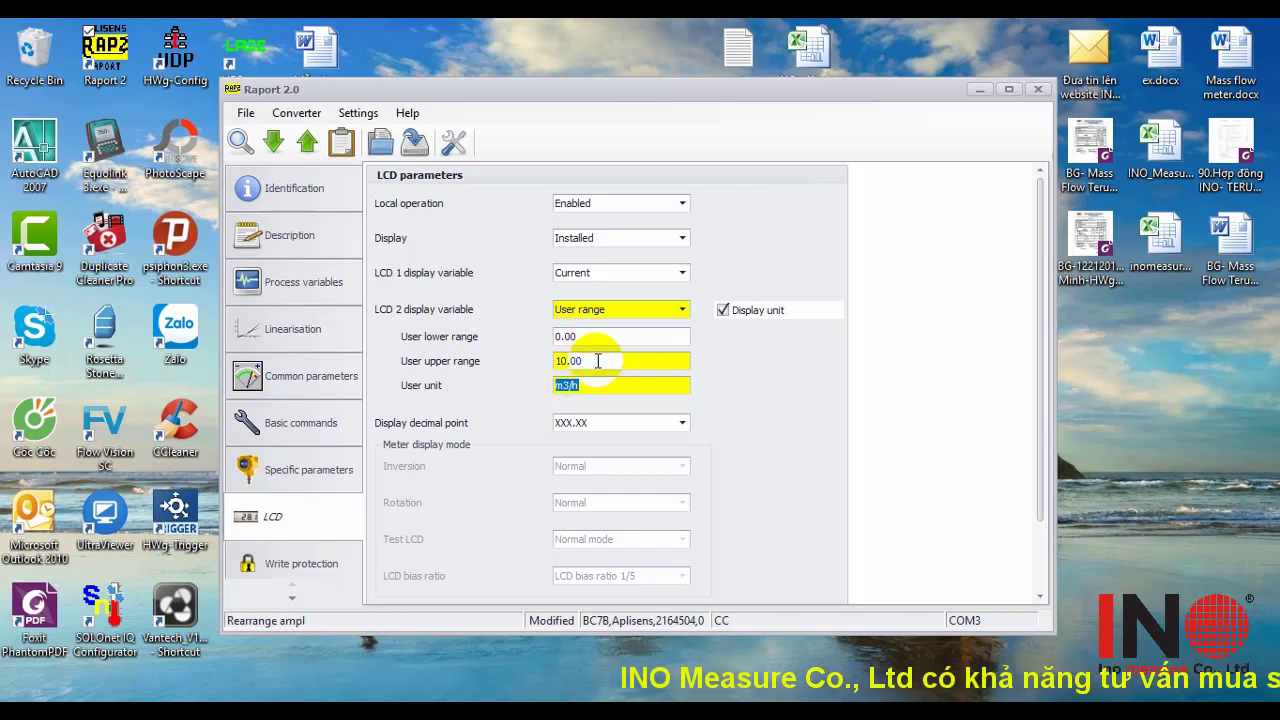
{"action": "left_click", "coordinate": [580, 385]}
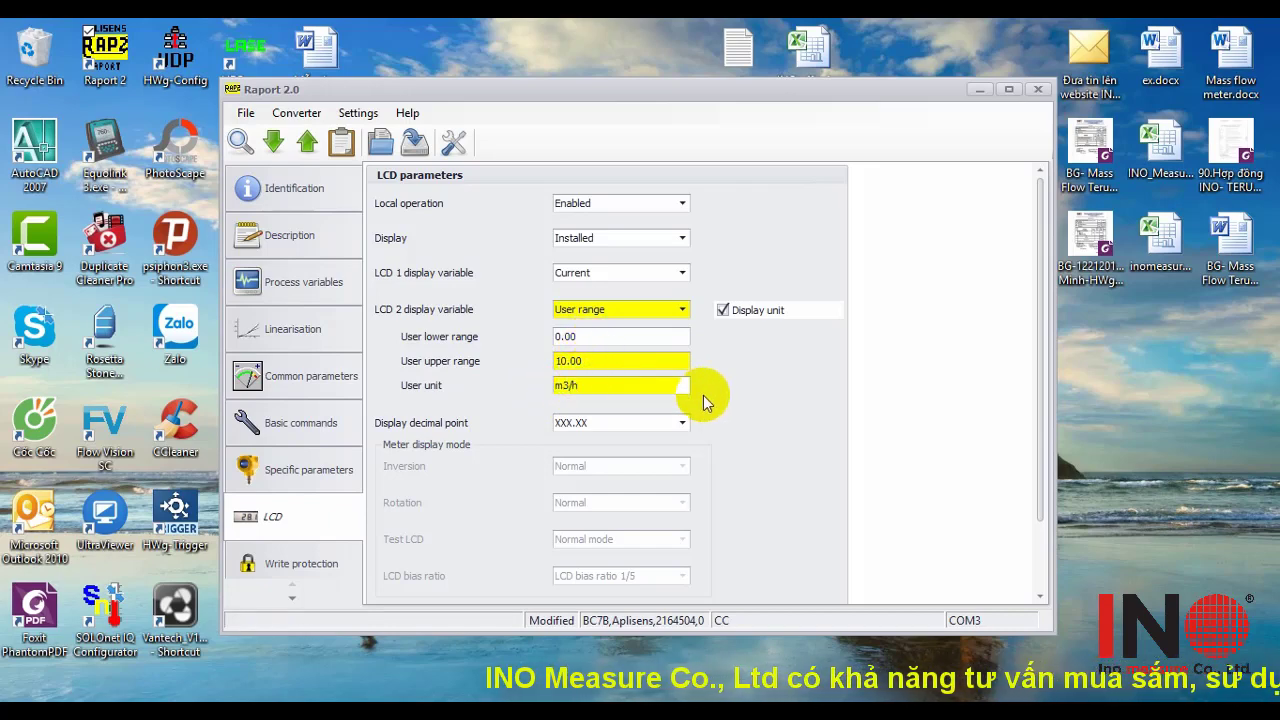
{"action": "left_click_drag", "start_coordinate": [590, 361], "coordinate": [553, 340]}
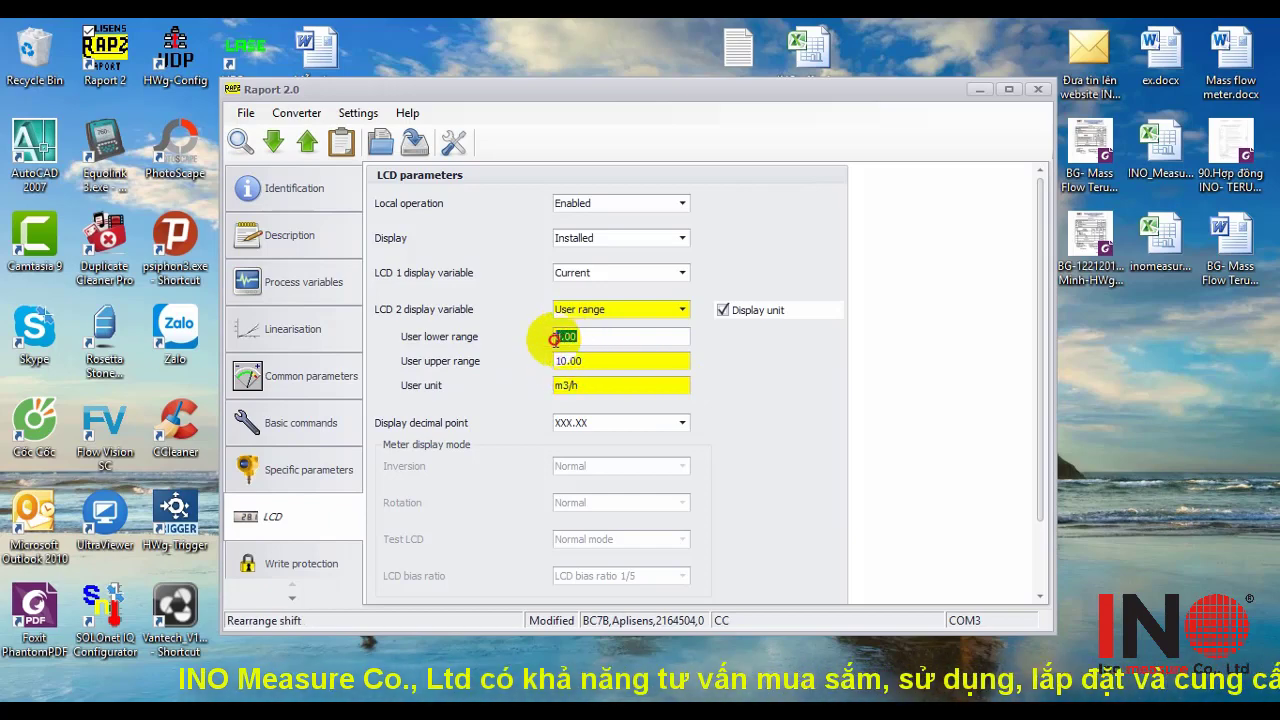
{"action": "double_click", "coordinate": [570, 361]}
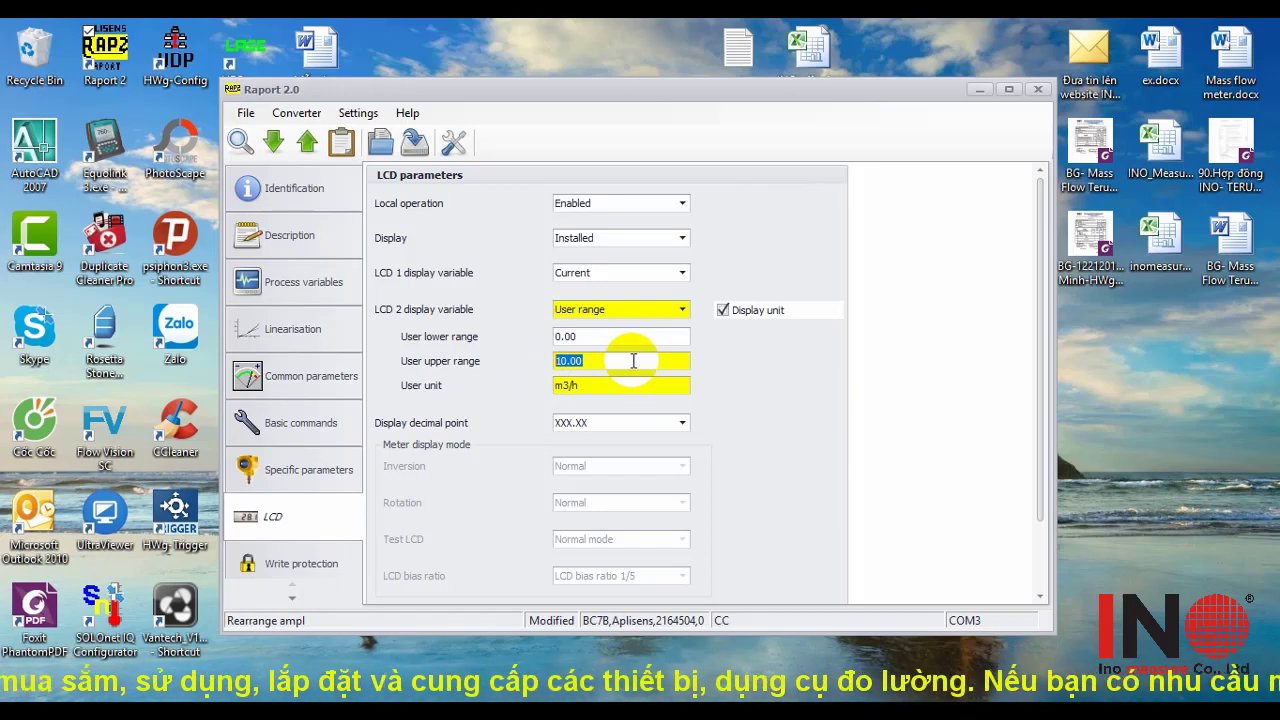
{"action": "left_click", "coordinate": [681, 424]}
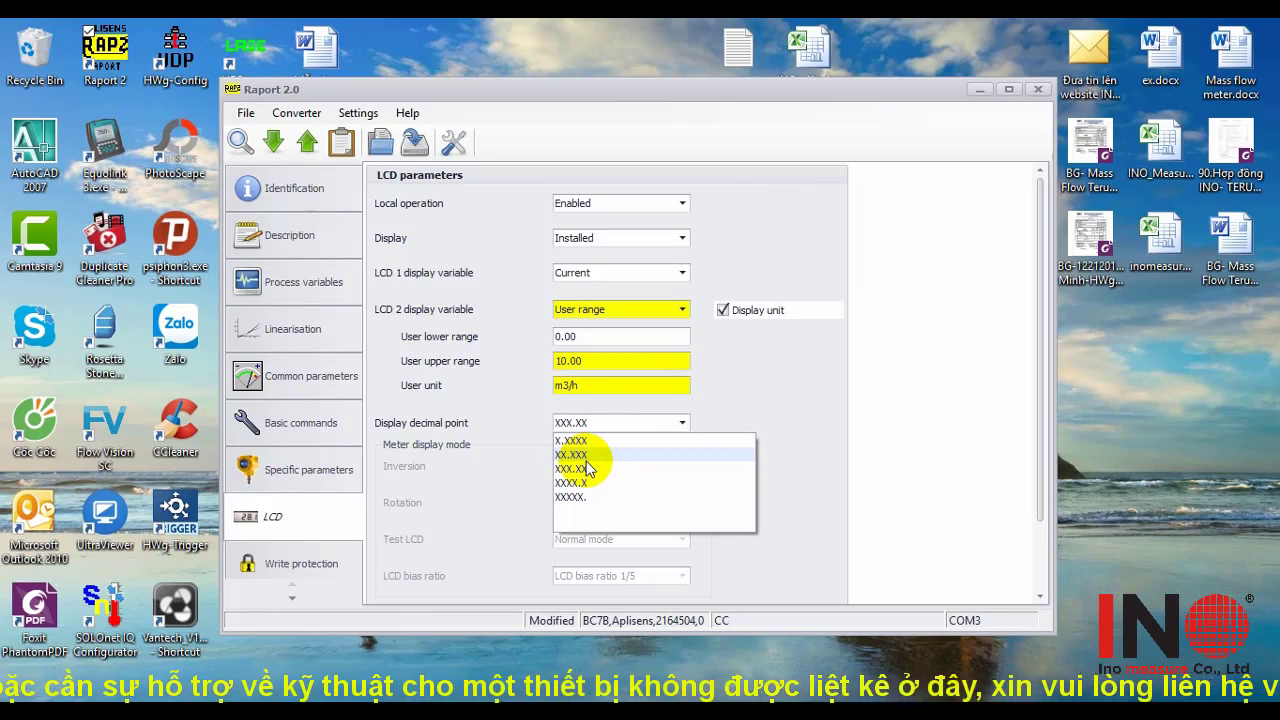
{"action": "left_click", "coordinate": [722, 392]}
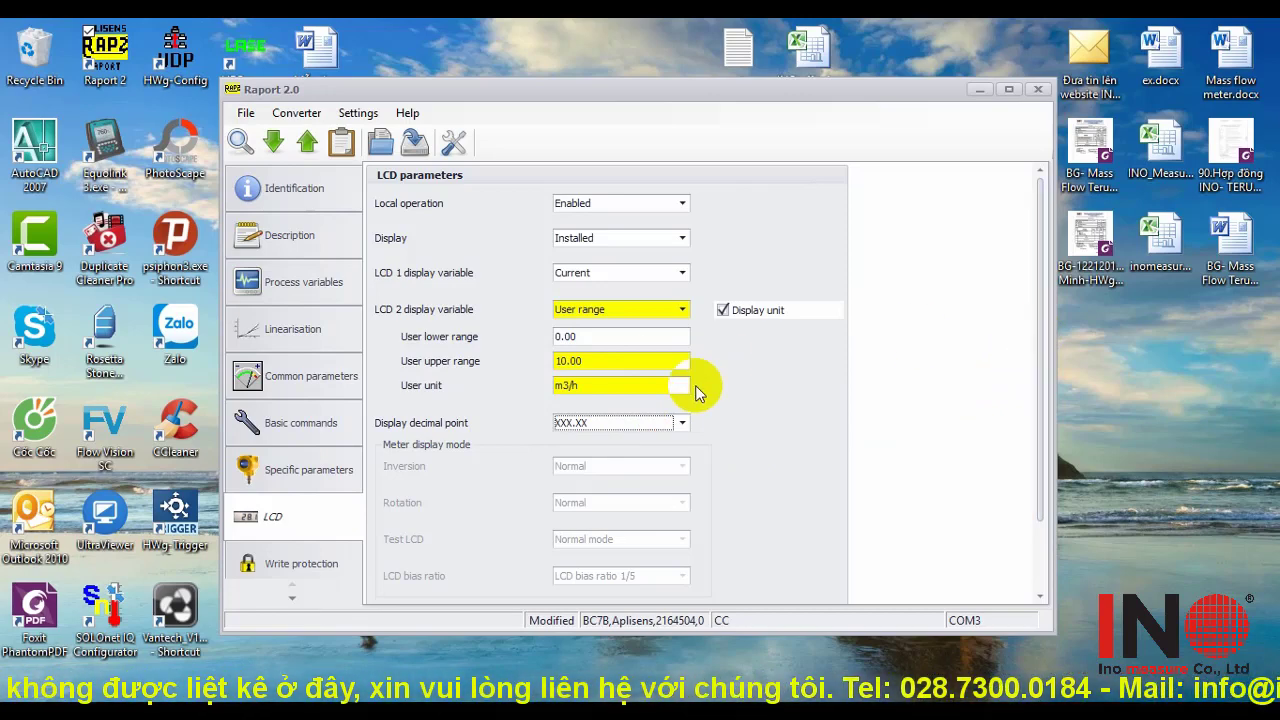
{"action": "left_click", "coordinate": [557, 310]}
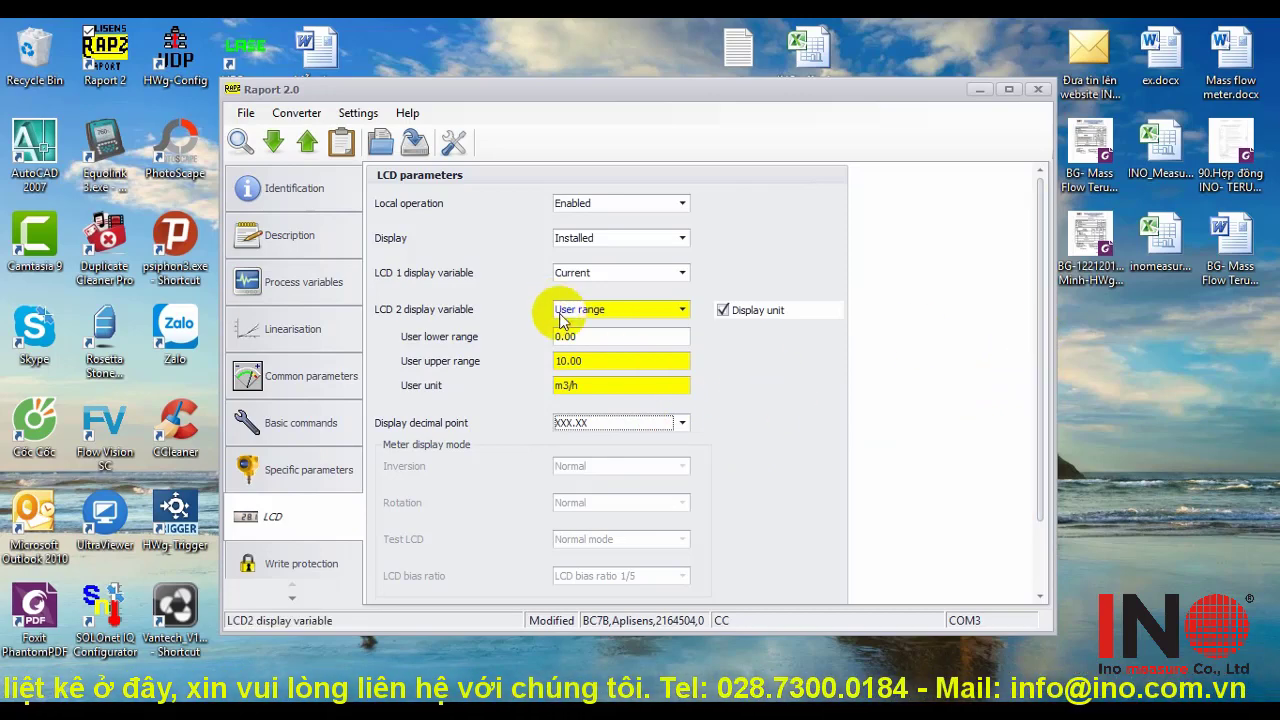
Check the transfer function selection in the common parameters.
{"action": "left_click", "coordinate": [282, 376]}
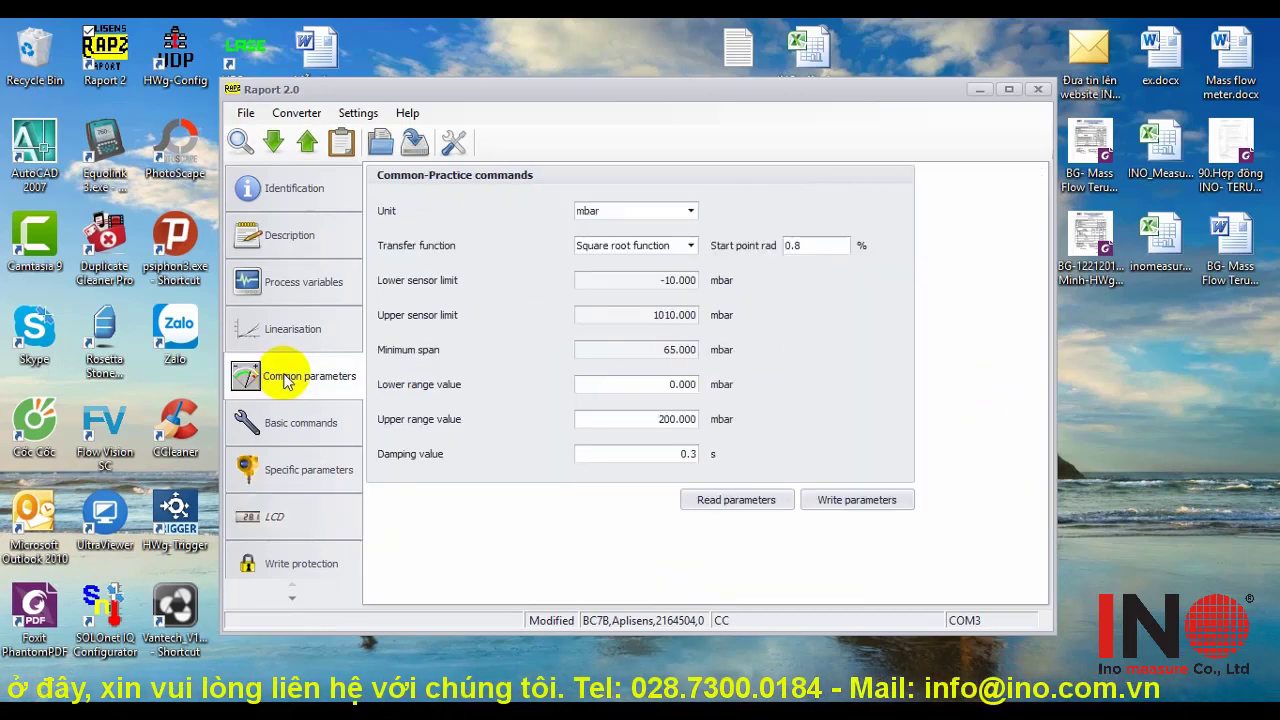
{"action": "left_click", "coordinate": [686, 247]}
{"action": "left_click", "coordinate": [686, 247]}
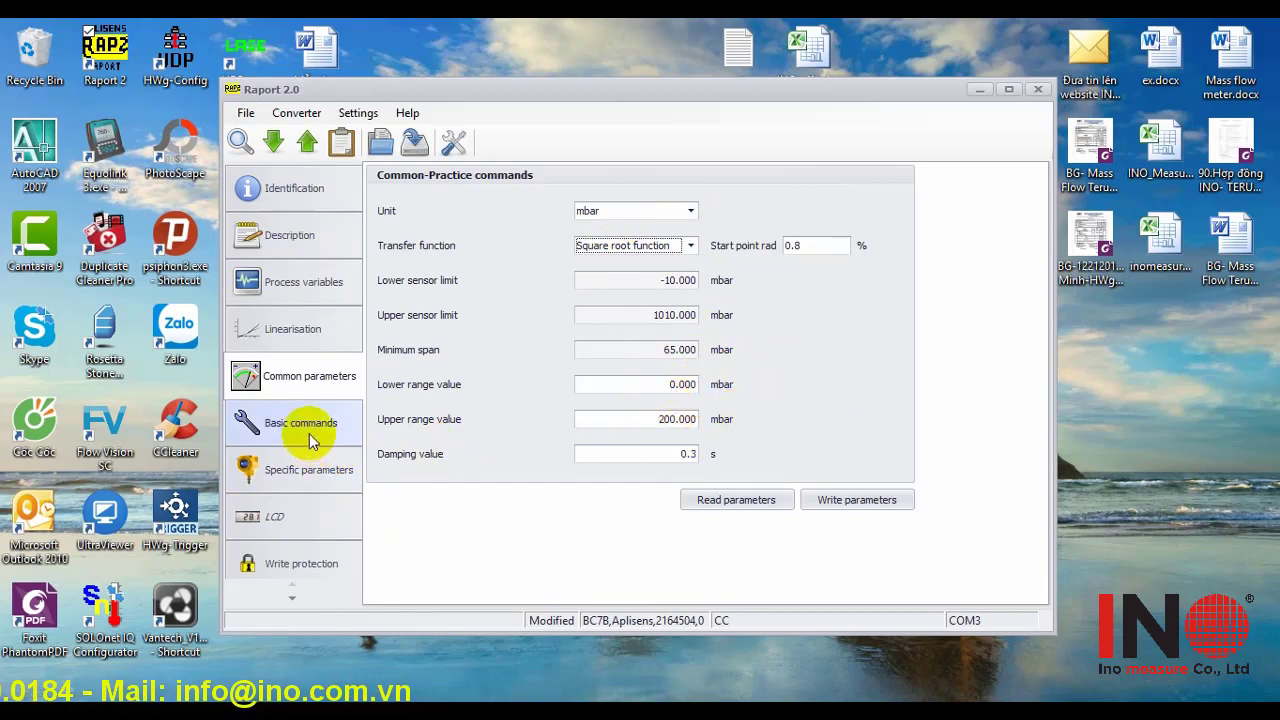
Write the modified LCD parameters to the transmitter.
{"action": "left_click", "coordinate": [273, 522]}
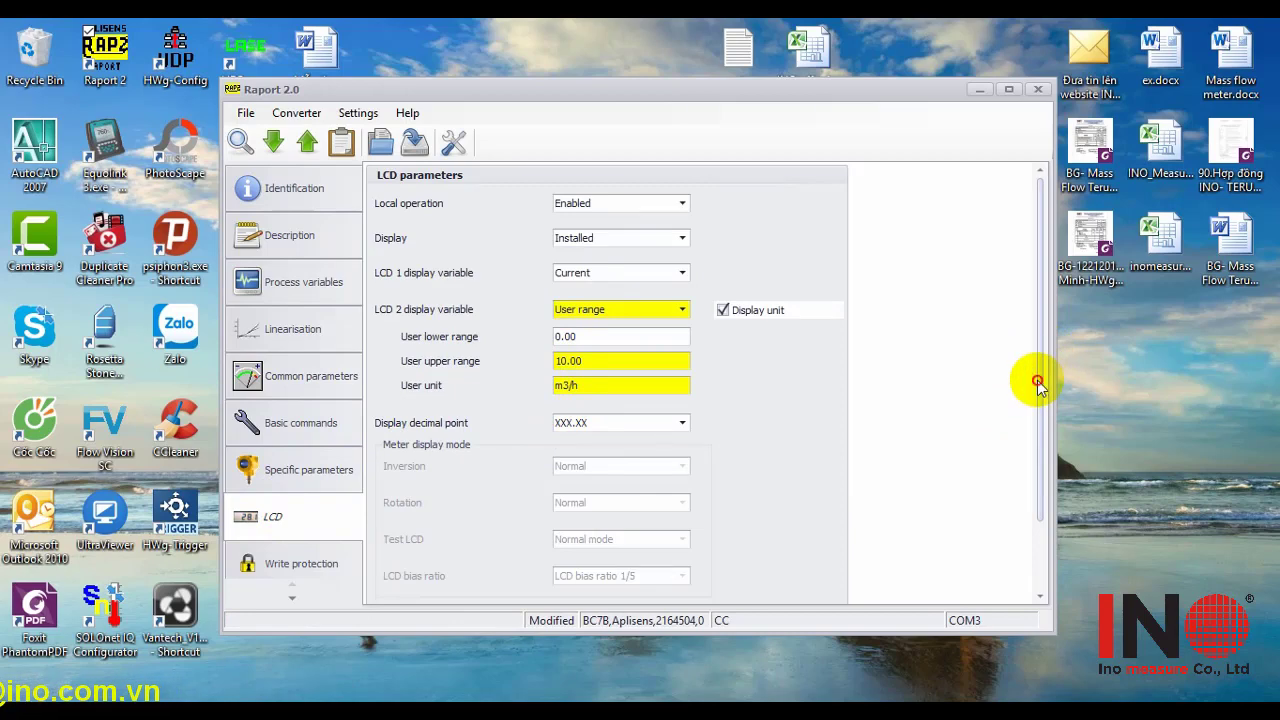
{"action": "scroll", "coordinate": [1038, 385], "scroll_direction": "down", "scroll_amount": 2}
{"action": "left_click", "coordinate": [777, 592]}
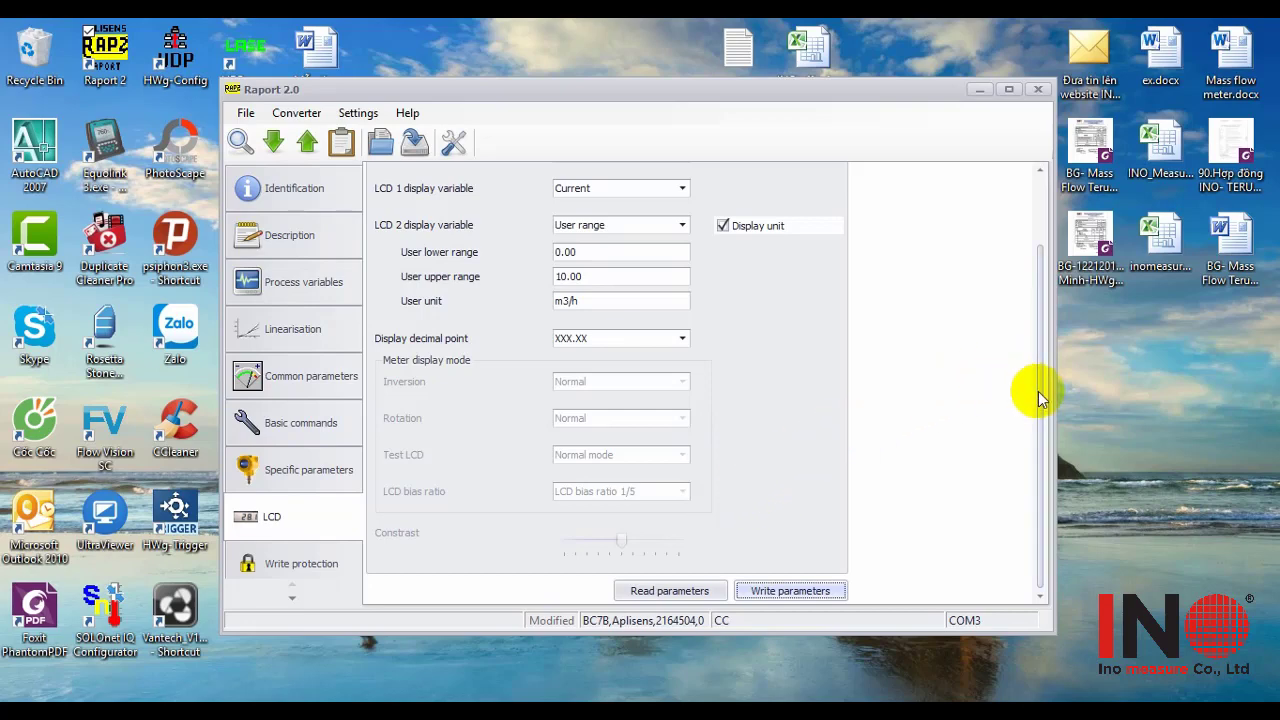
{"action": "left_click_drag", "start_coordinate": [1038, 391], "coordinate": [1043, 271]}
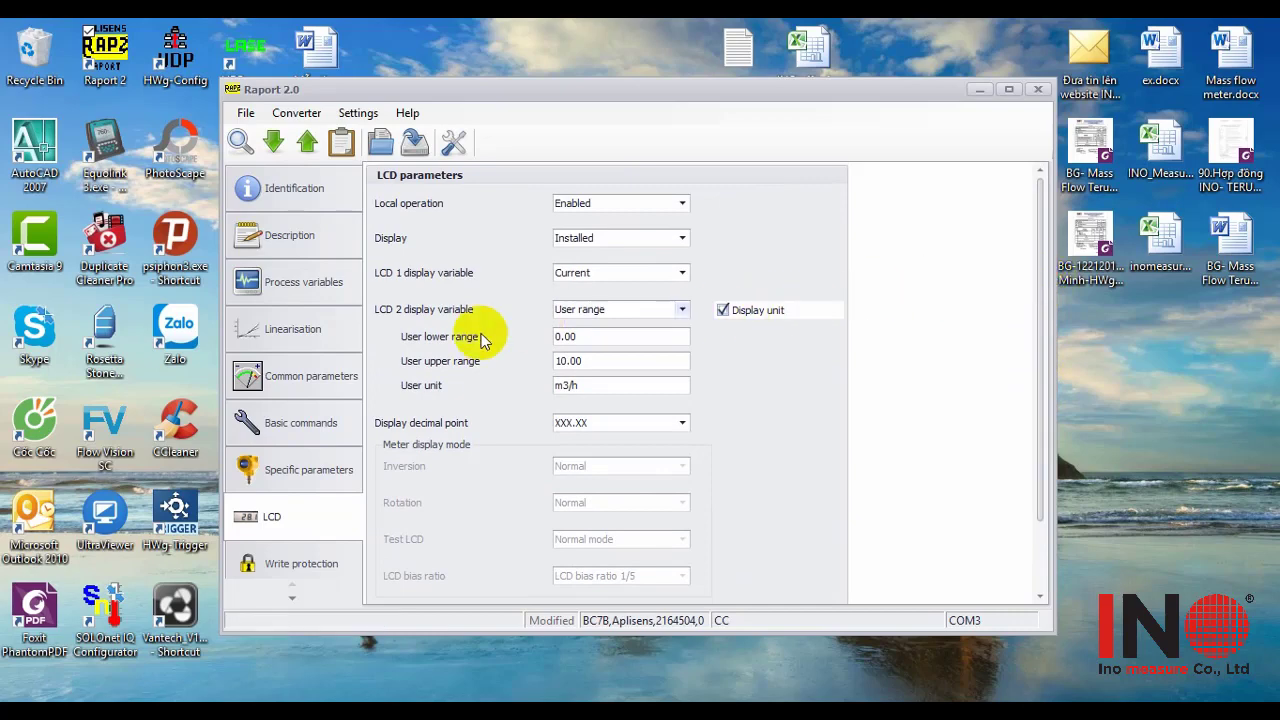
Review the available pressure units in the common parameters.
{"action": "left_click", "coordinate": [310, 340]}
{"action": "left_click", "coordinate": [300, 375]}
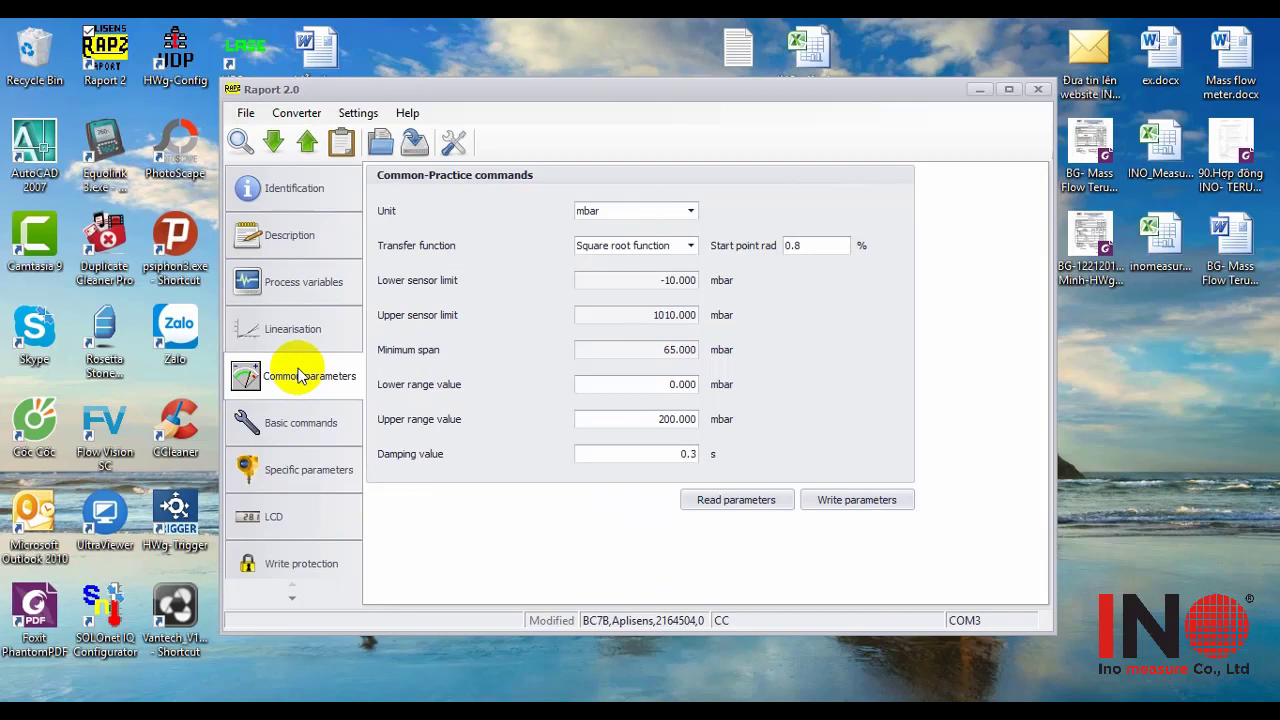
{"action": "left_click", "coordinate": [692, 210]}
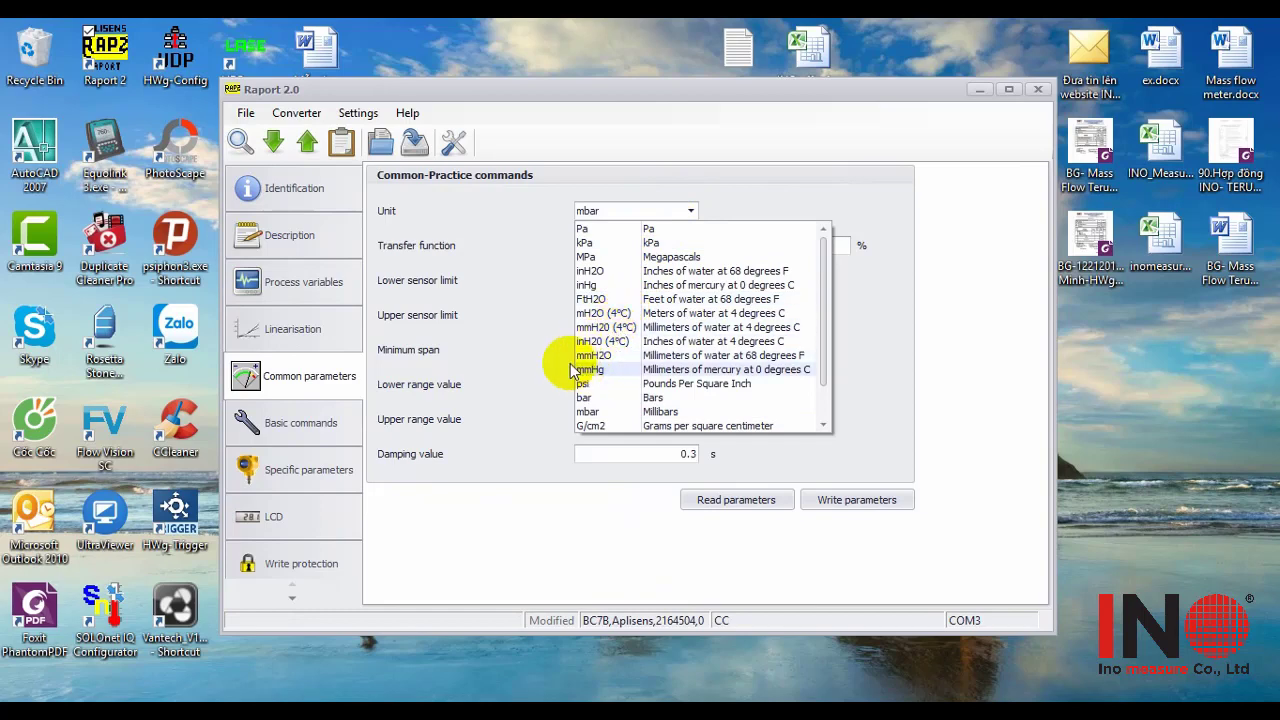
{"action": "left_click", "coordinate": [710, 212]}
Compare the transfer function options in the common parameters and select Square root function.
{"action": "left_click", "coordinate": [692, 247]}
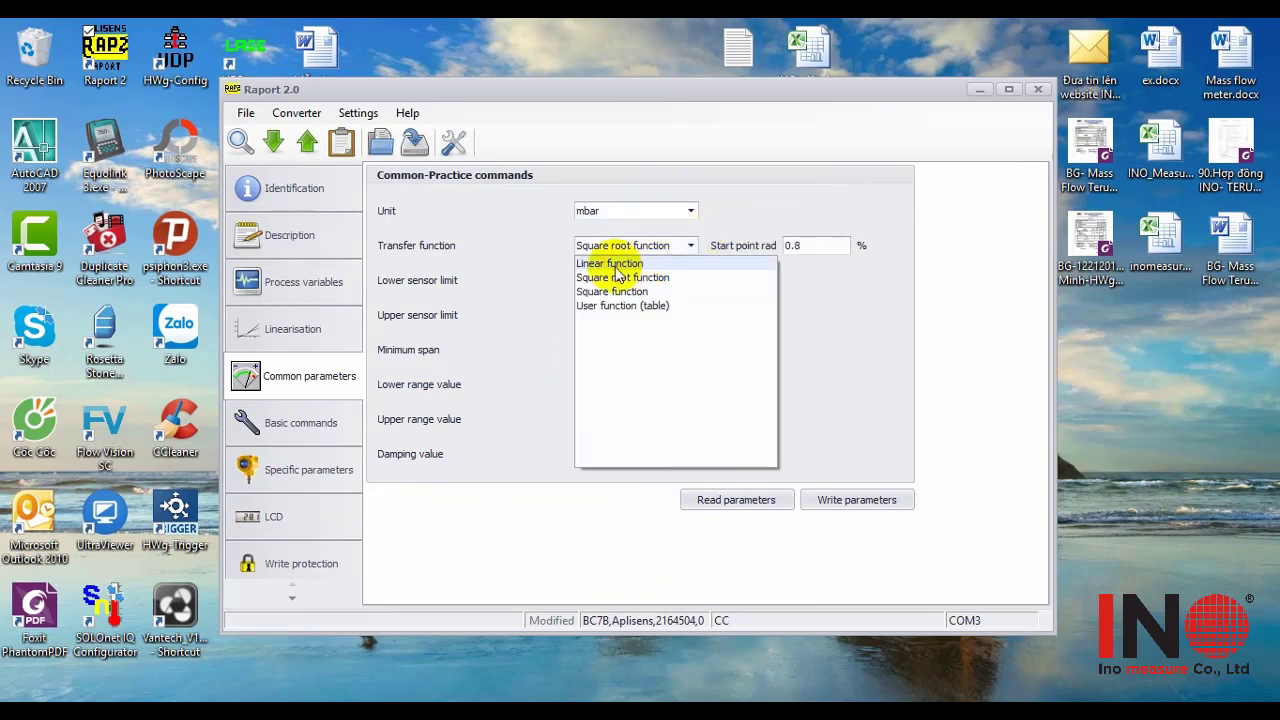
{"action": "left_click", "coordinate": [750, 218]}
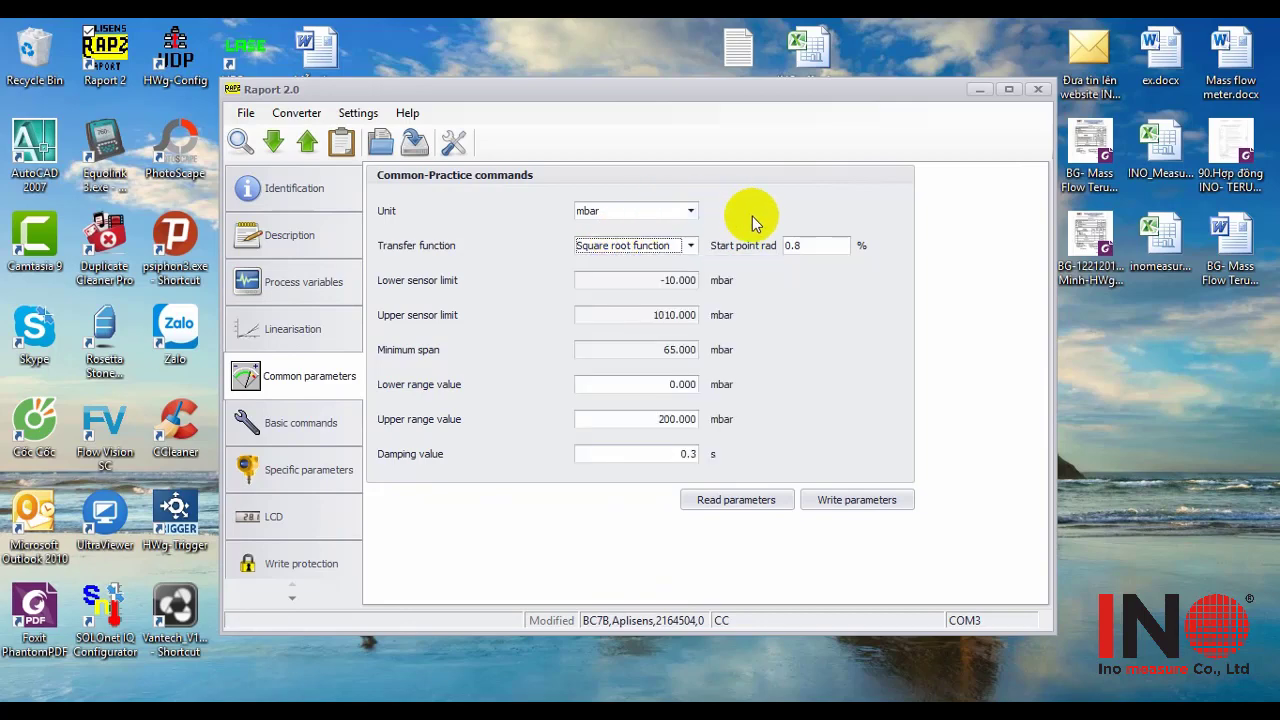
{"action": "left_click", "coordinate": [690, 247]}
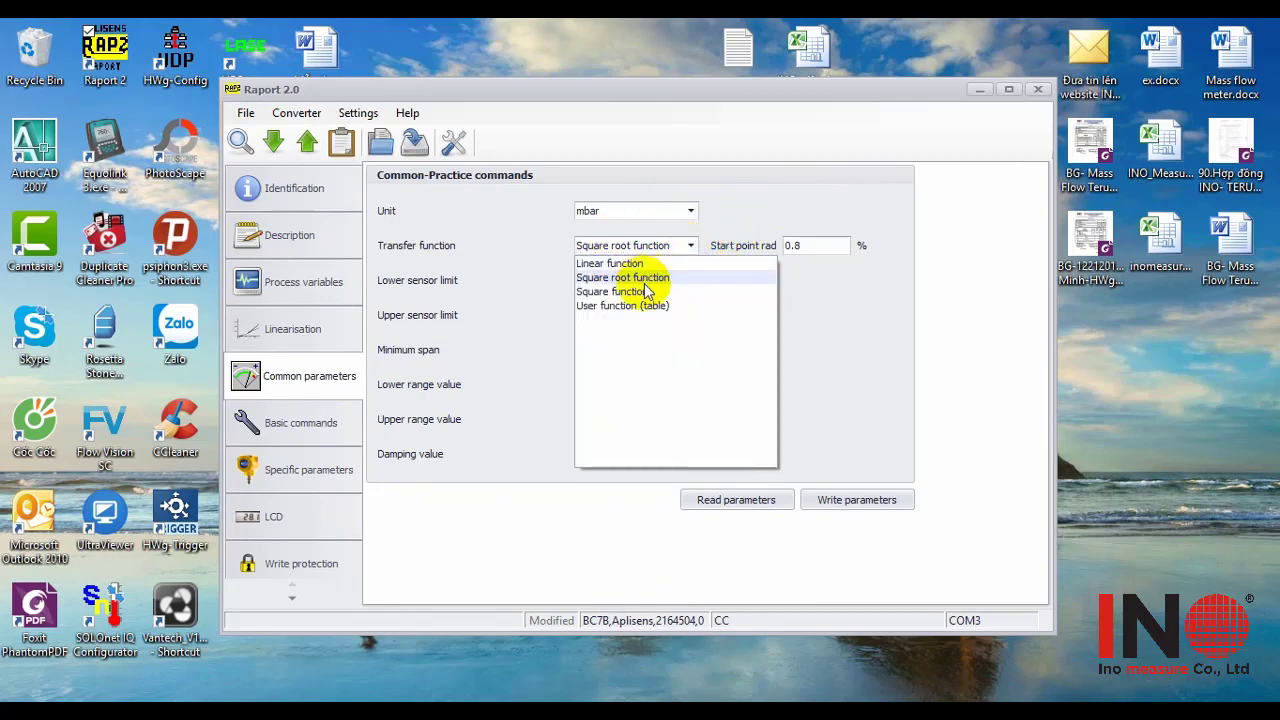
{"action": "left_click", "coordinate": [650, 279]}
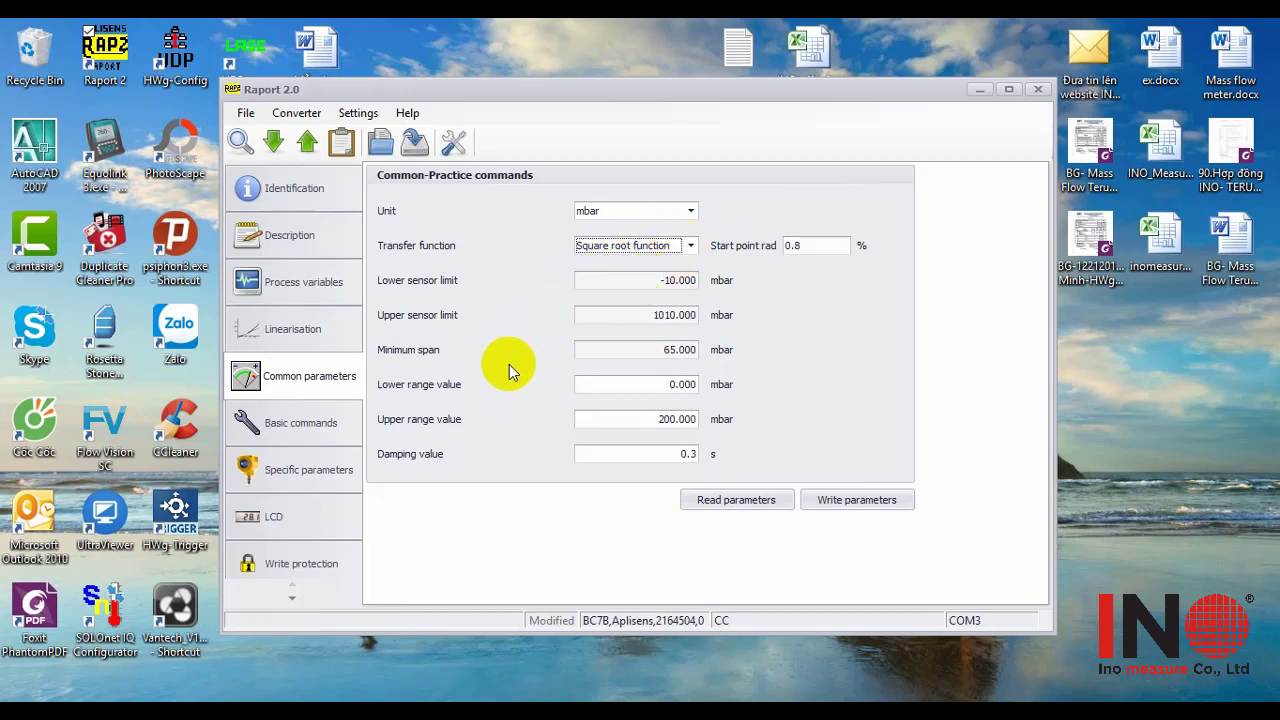
{"action": "left_click", "coordinate": [802, 274]}
{"action": "left_click", "coordinate": [690, 247]}
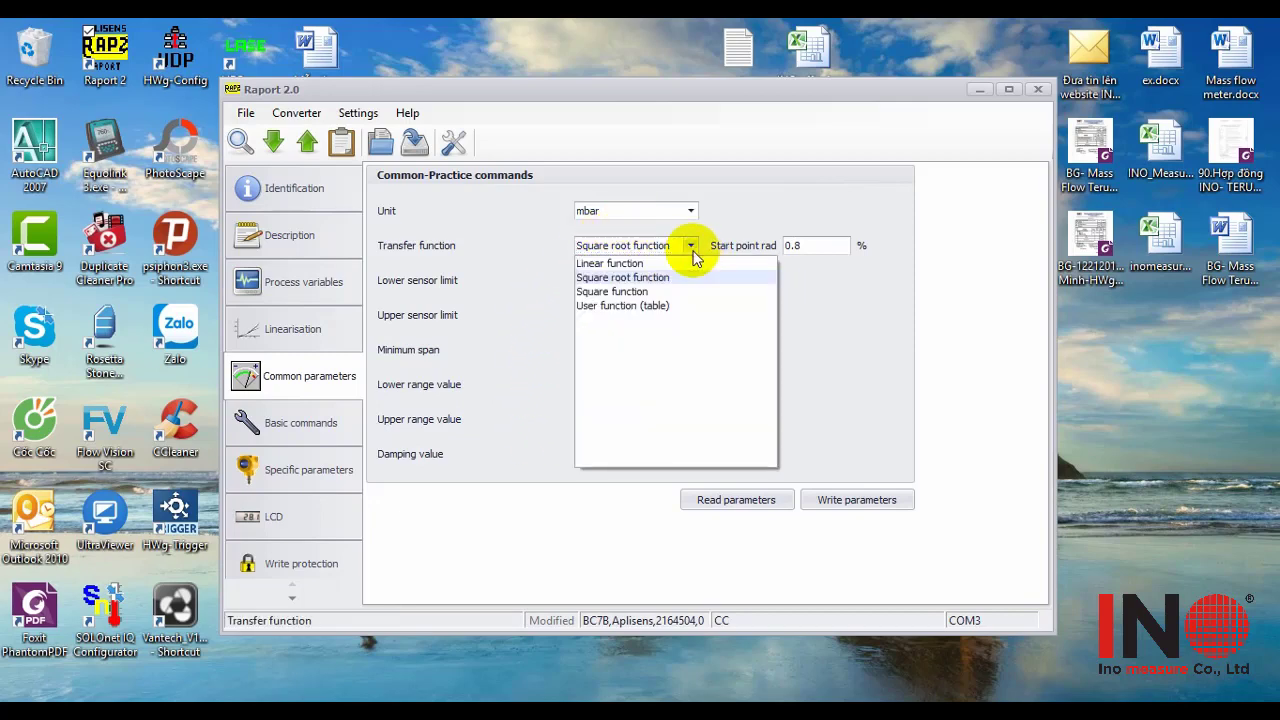
{"action": "left_click", "coordinate": [628, 280]}
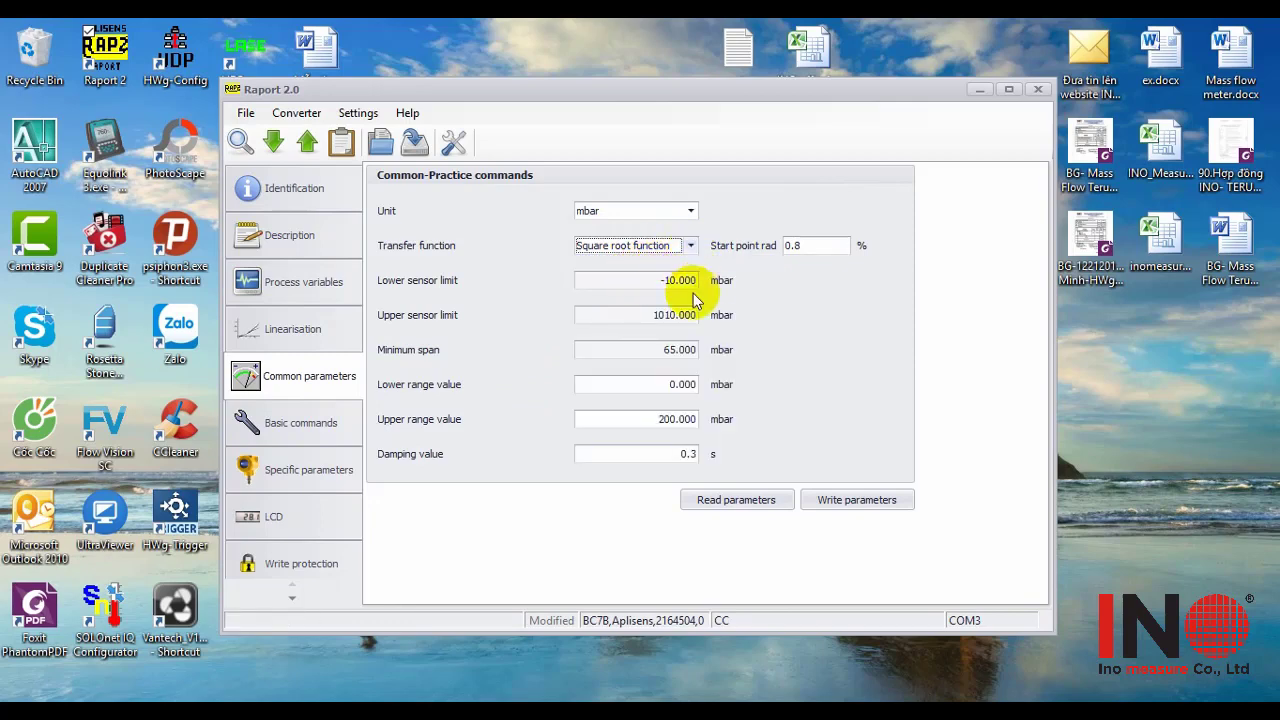
Check the lower and upper range values of the transmitter in the common parameters.
{"action": "left_click", "coordinate": [671, 390]}
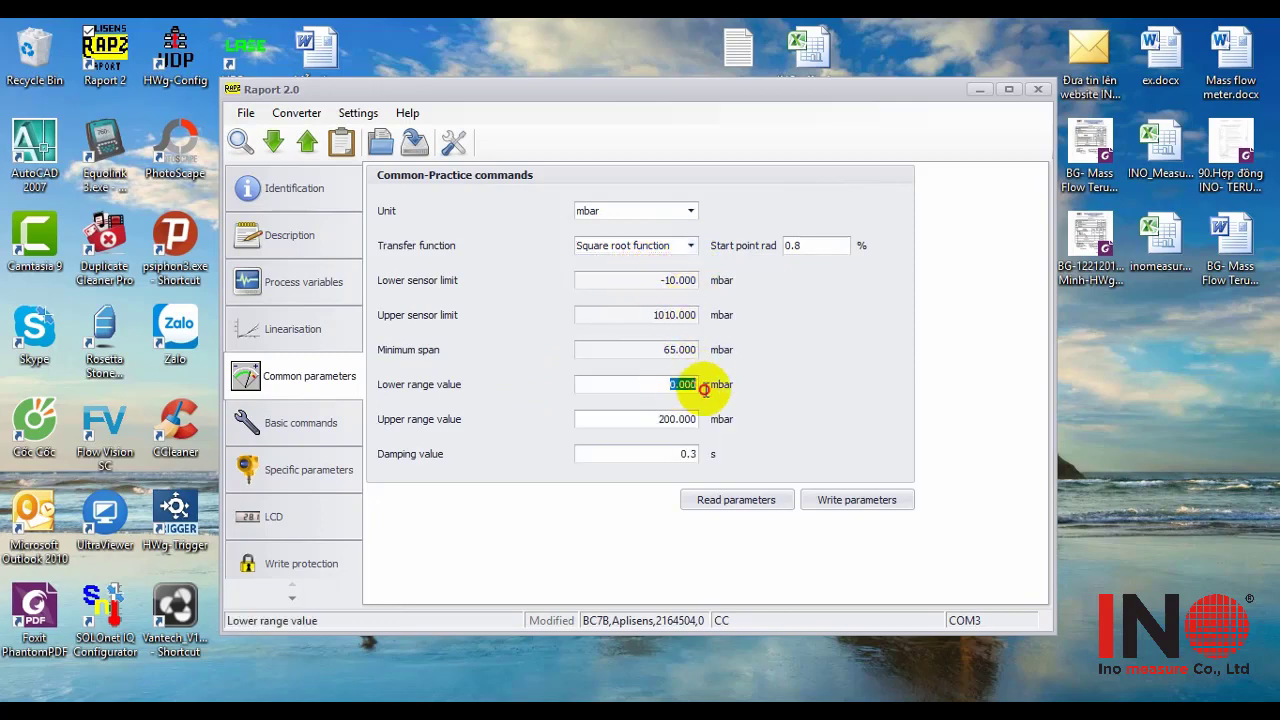
{"action": "left_click", "coordinate": [659, 421]}
{"action": "left_click_drag", "start_coordinate": [659, 421], "coordinate": [706, 423]}
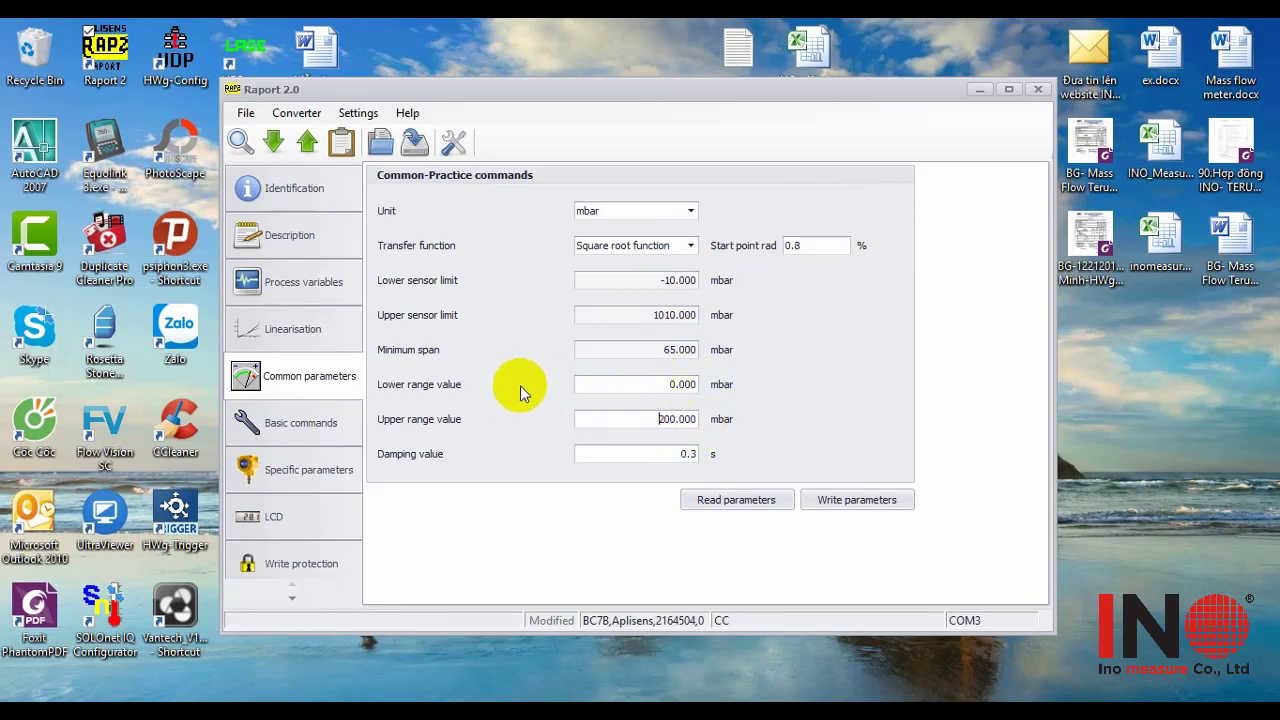
{"action": "left_click_drag", "start_coordinate": [666, 384], "coordinate": [717, 380]}
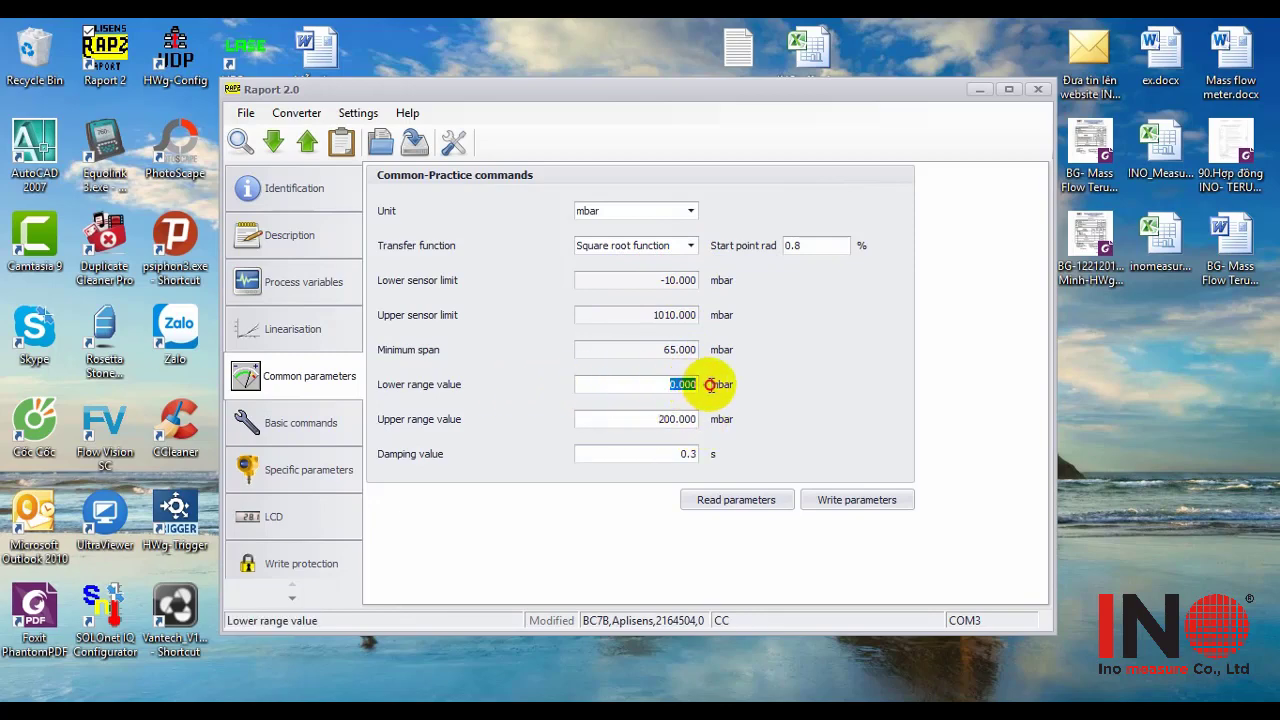
{"action": "left_click", "coordinate": [662, 419]}
{"action": "left_click_drag", "start_coordinate": [662, 419], "coordinate": [705, 381]}
{"action": "left_click", "coordinate": [676, 384]}
{"action": "left_click", "coordinate": [666, 417]}
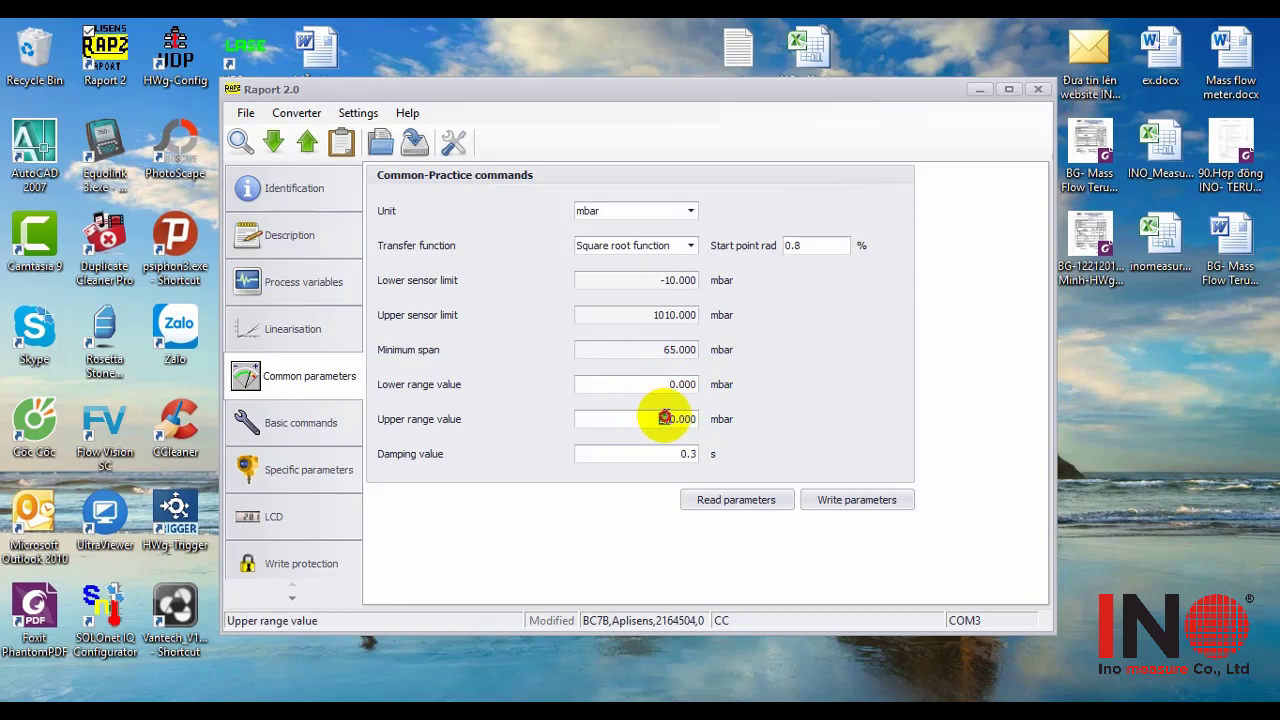
{"action": "double_click", "coordinate": [678, 414]}
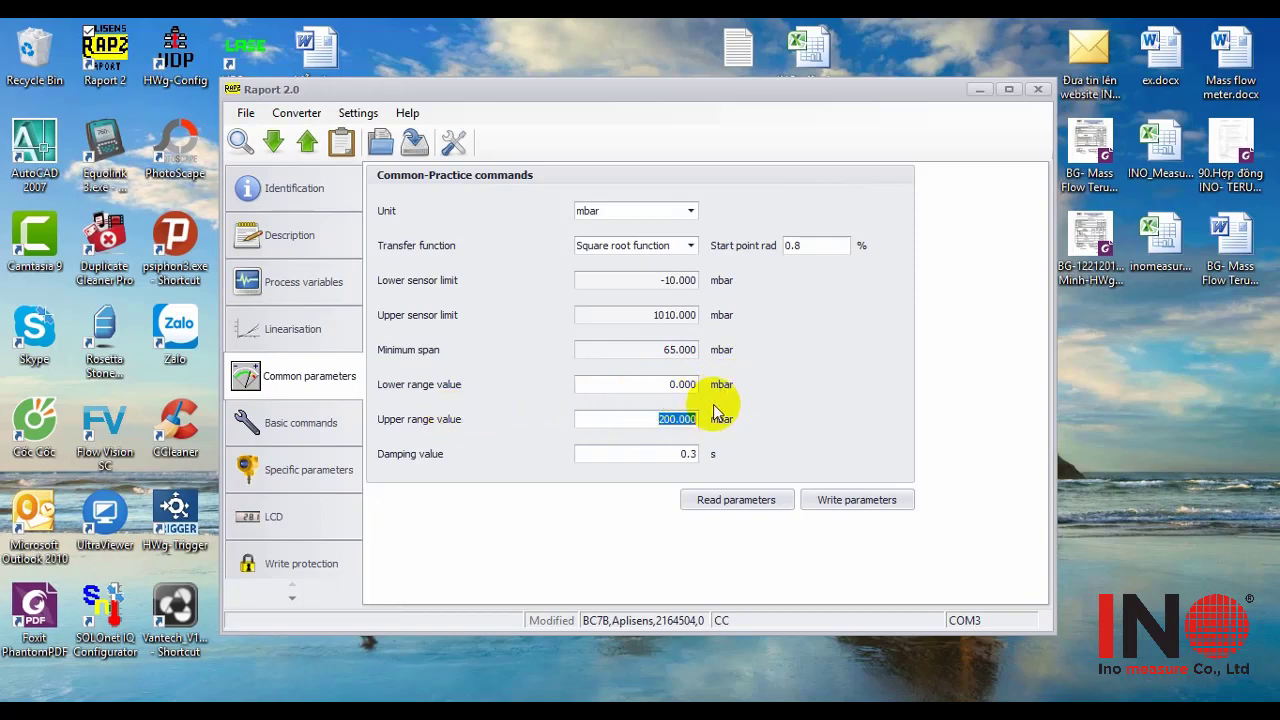
Select User range as the LCD 2 display variable in the LCD parameters.
{"action": "left_click", "coordinate": [280, 517]}
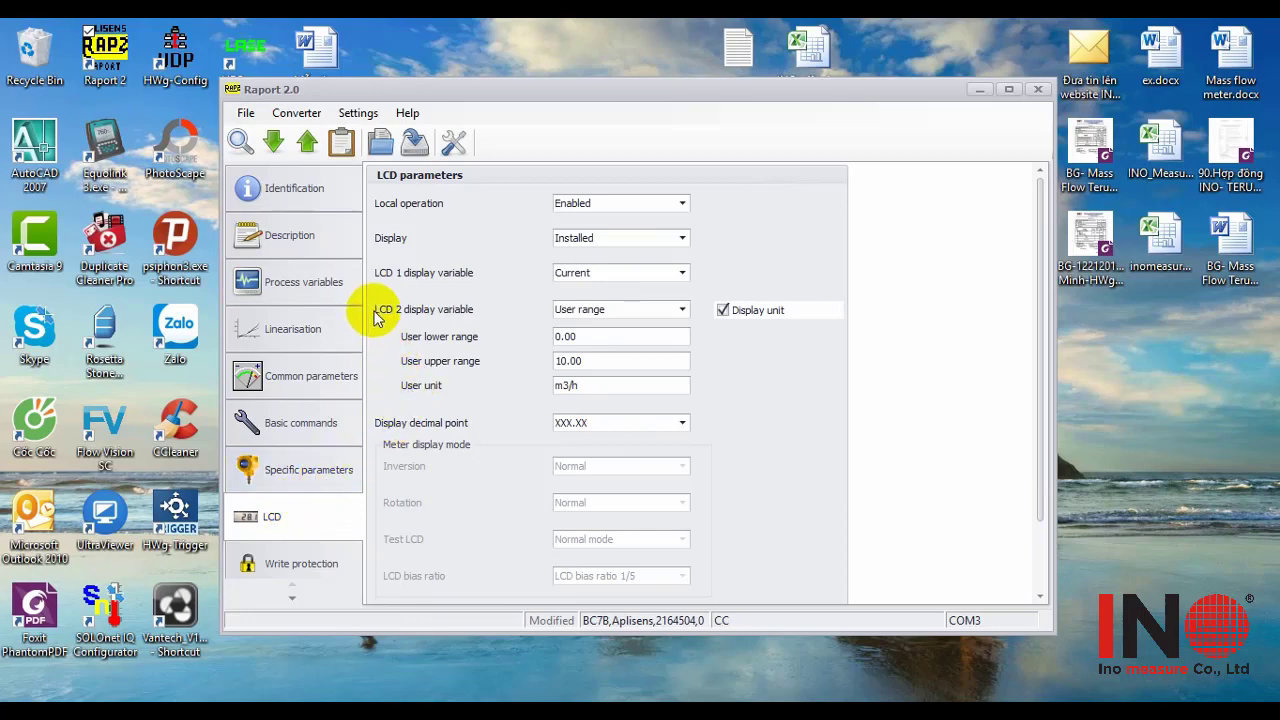
{"action": "left_click", "coordinate": [681, 312]}
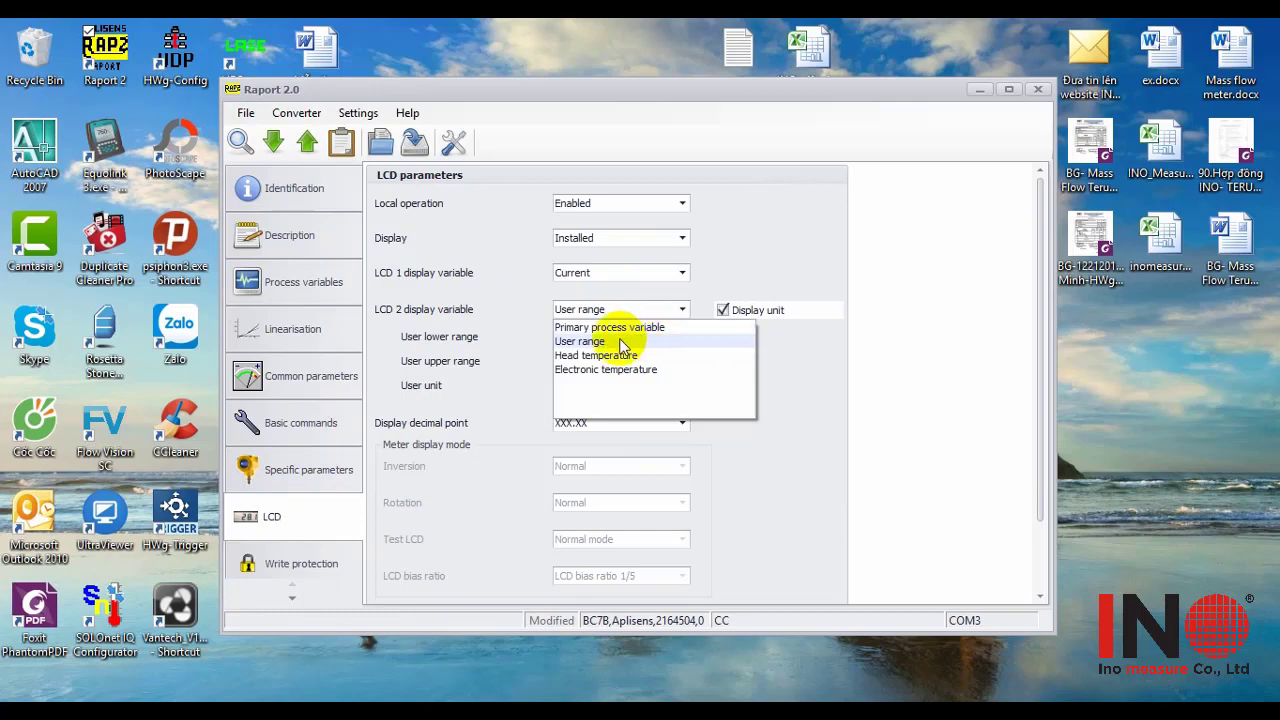
{"action": "left_click", "coordinate": [580, 341]}
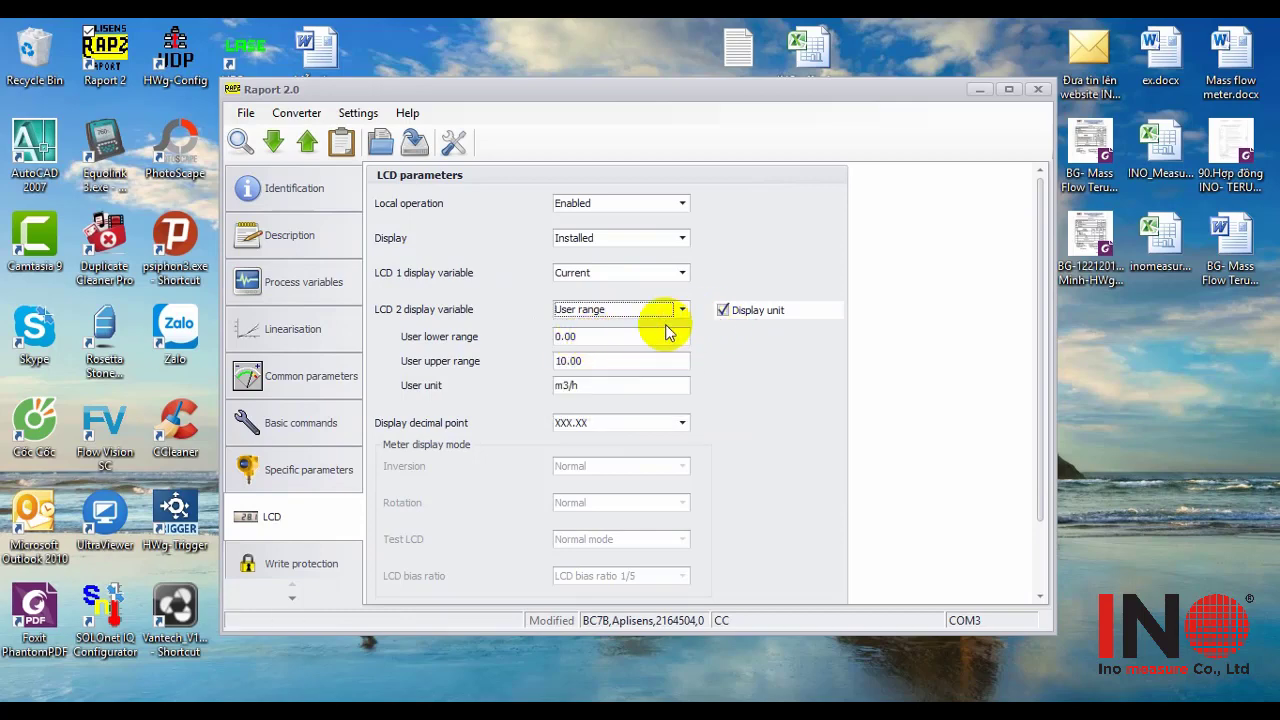
Check the LCD user lower range, upper range and unit, and write the LCD parameters to the transmitter.
{"action": "left_click_drag", "start_coordinate": [591, 388], "coordinate": [551, 388]}
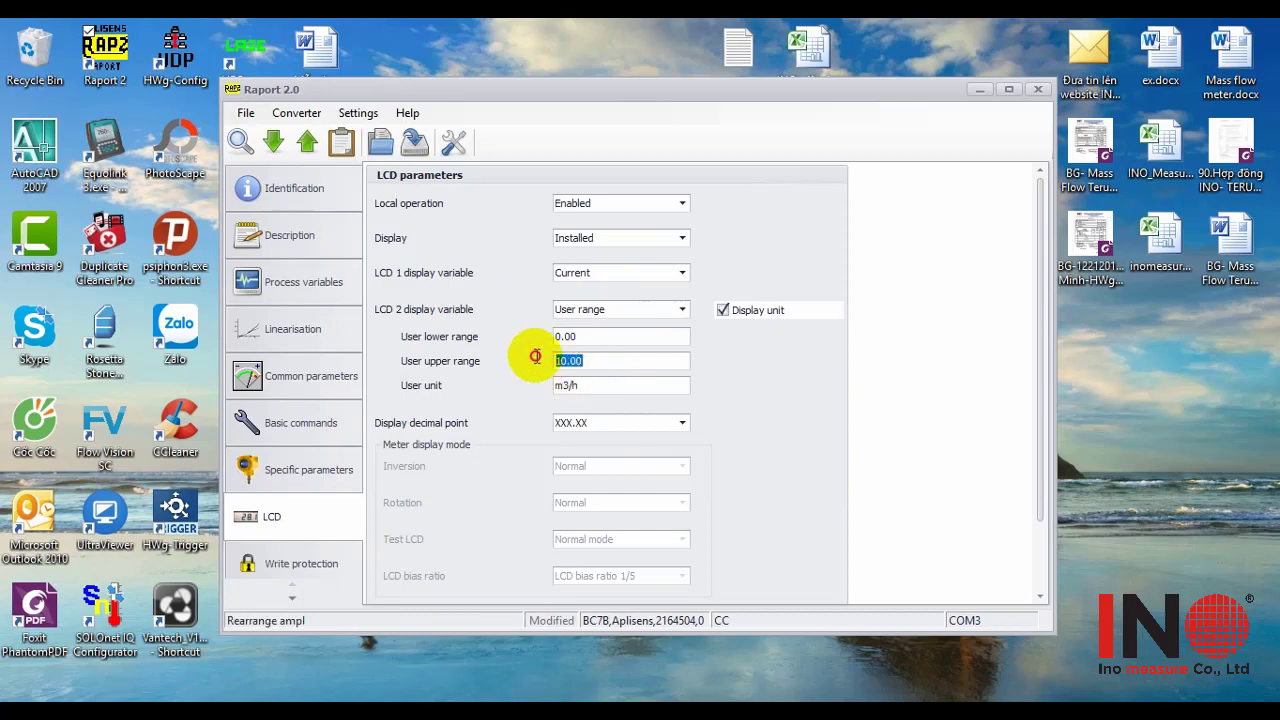
{"action": "left_click_drag", "start_coordinate": [569, 334], "coordinate": [555, 340]}
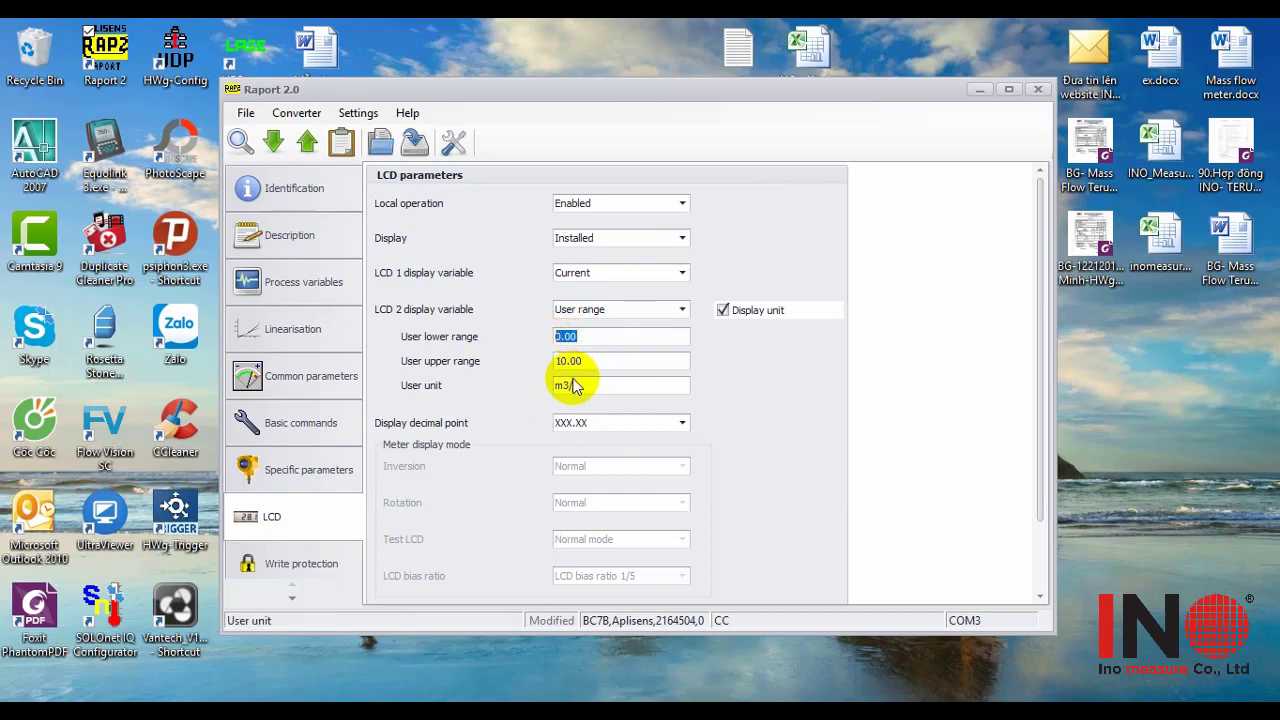
{"action": "double_click", "coordinate": [571, 383]}
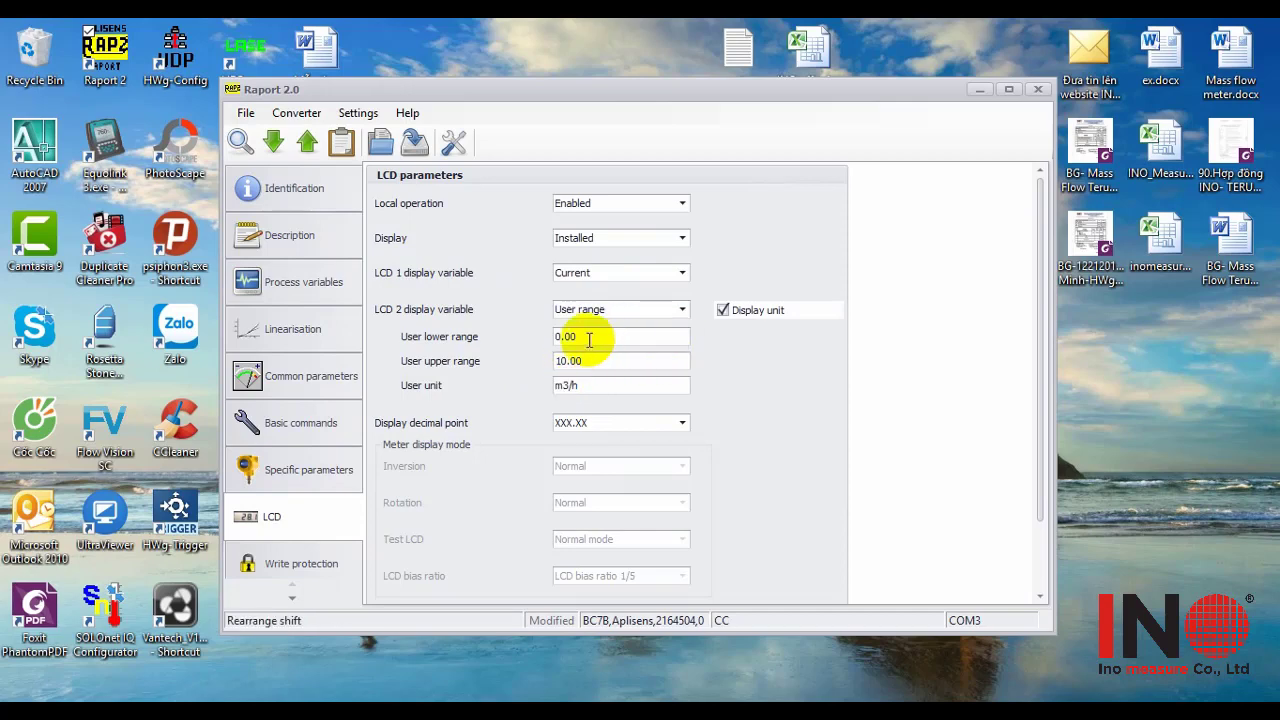
{"action": "double_click", "coordinate": [556, 385]}
{"action": "left_click", "coordinate": [594, 336]}
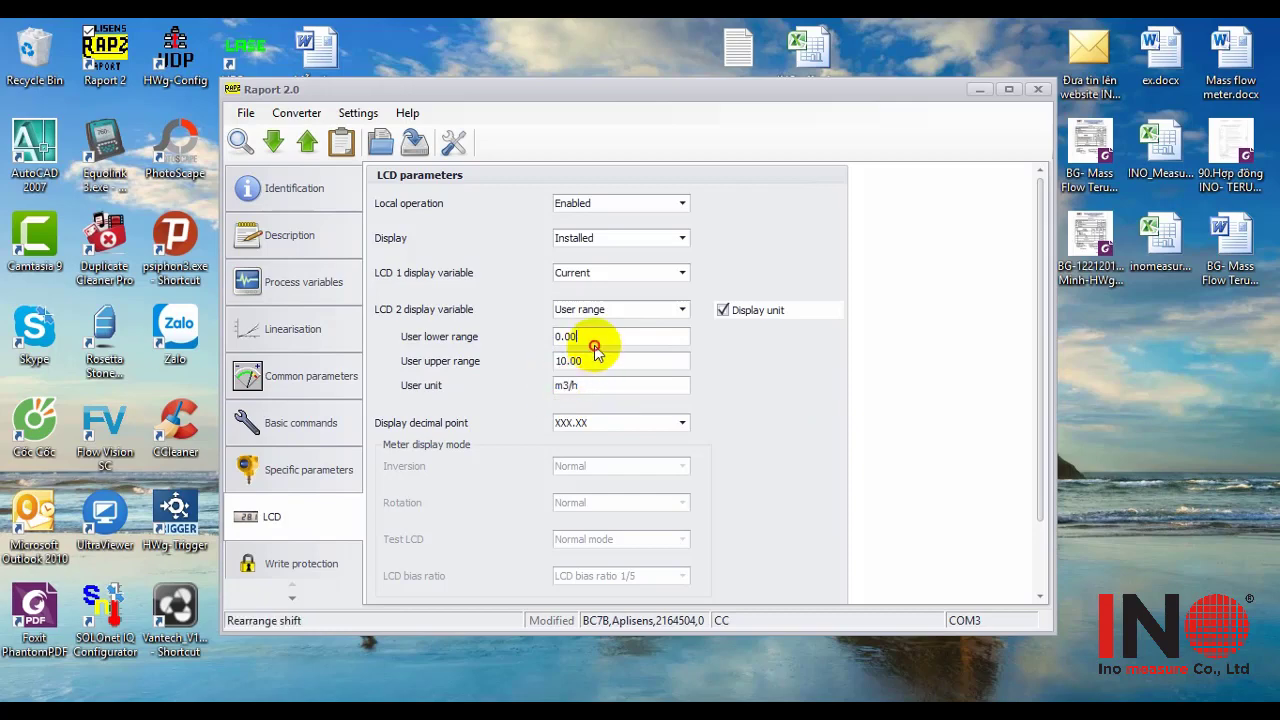
{"action": "left_click_drag", "start_coordinate": [600, 360], "coordinate": [551, 362]}
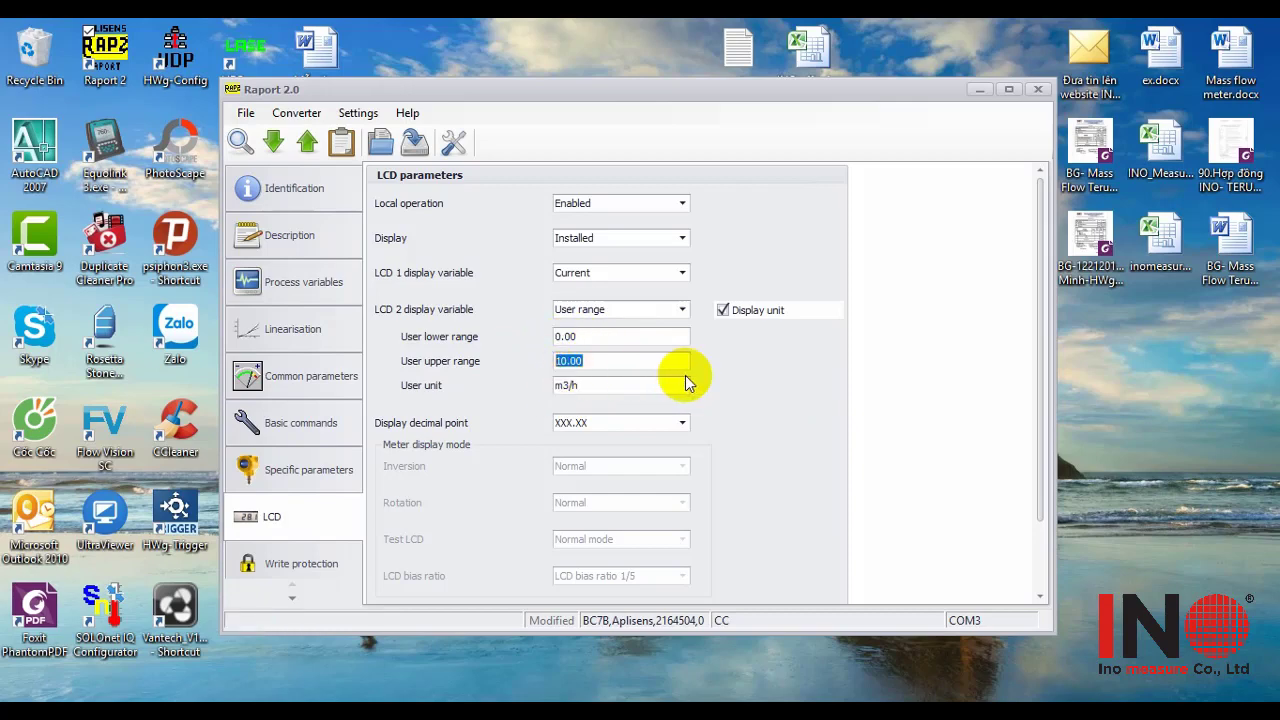
{"action": "left_click_drag", "start_coordinate": [1038, 344], "coordinate": [1000, 457]}
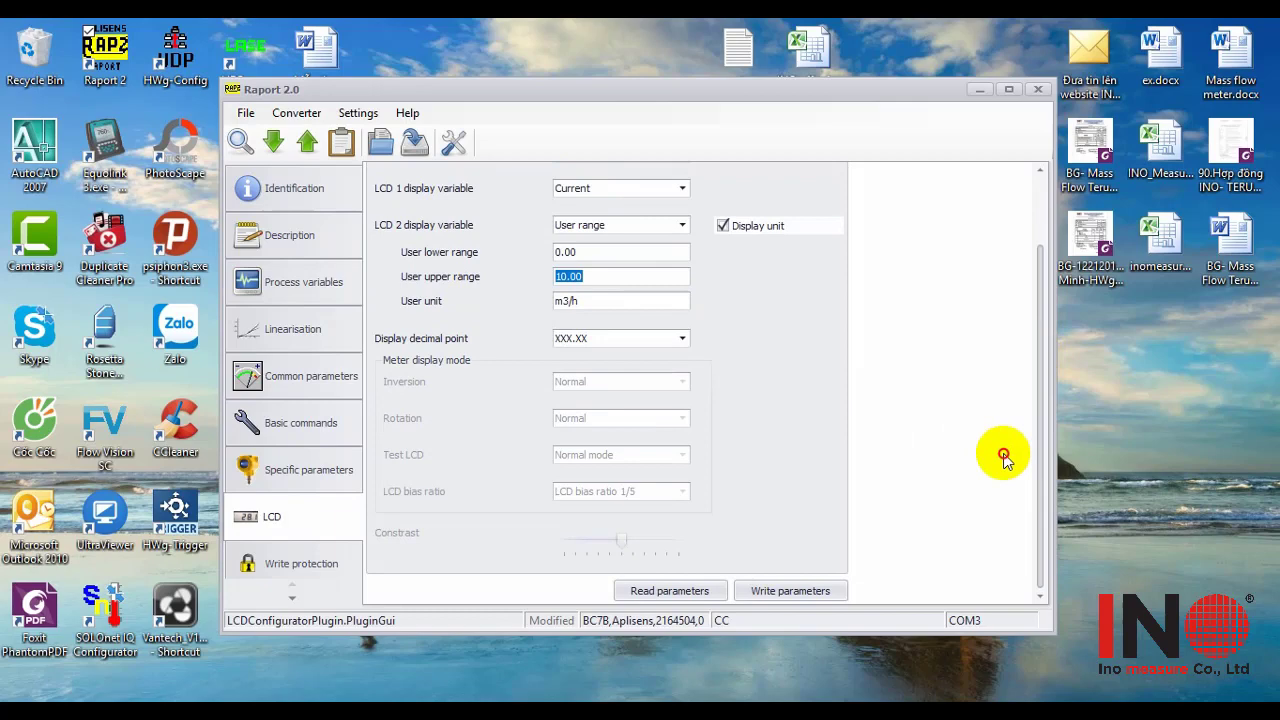
{"action": "left_click", "coordinate": [790, 590]}
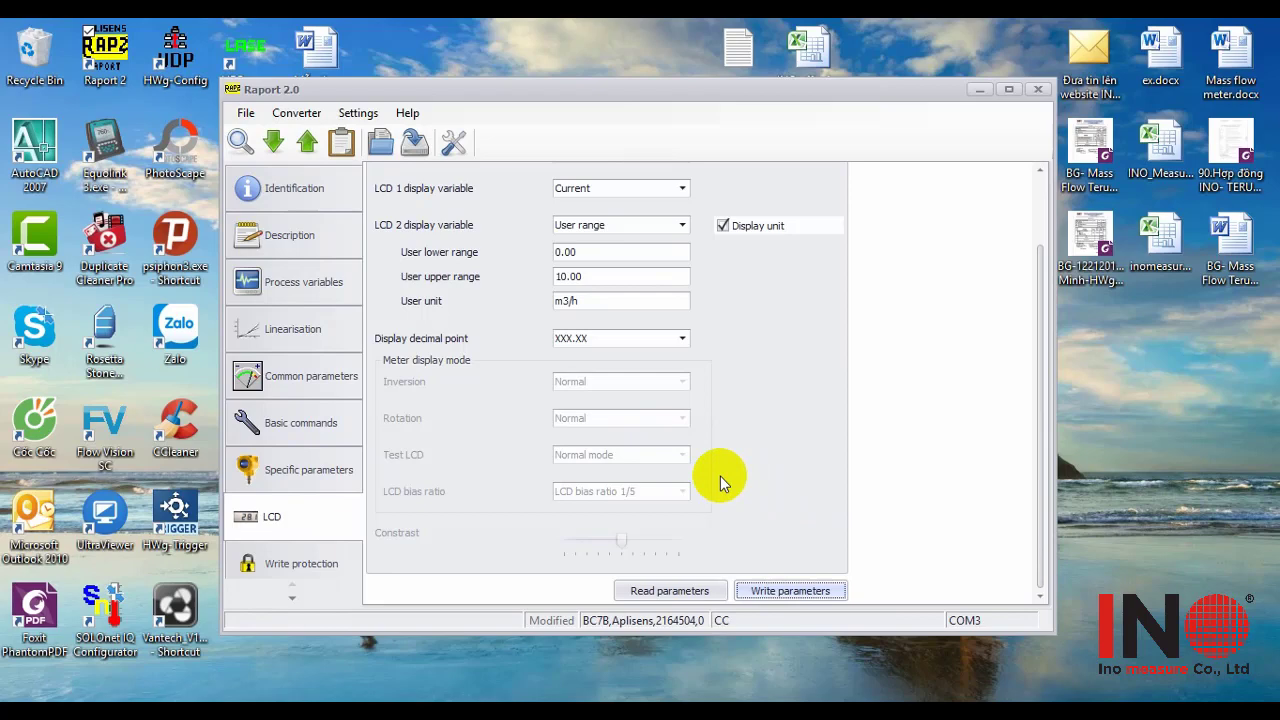
View the basic commands and the device identification data of the transmitter.
{"action": "left_click", "coordinate": [298, 425]}
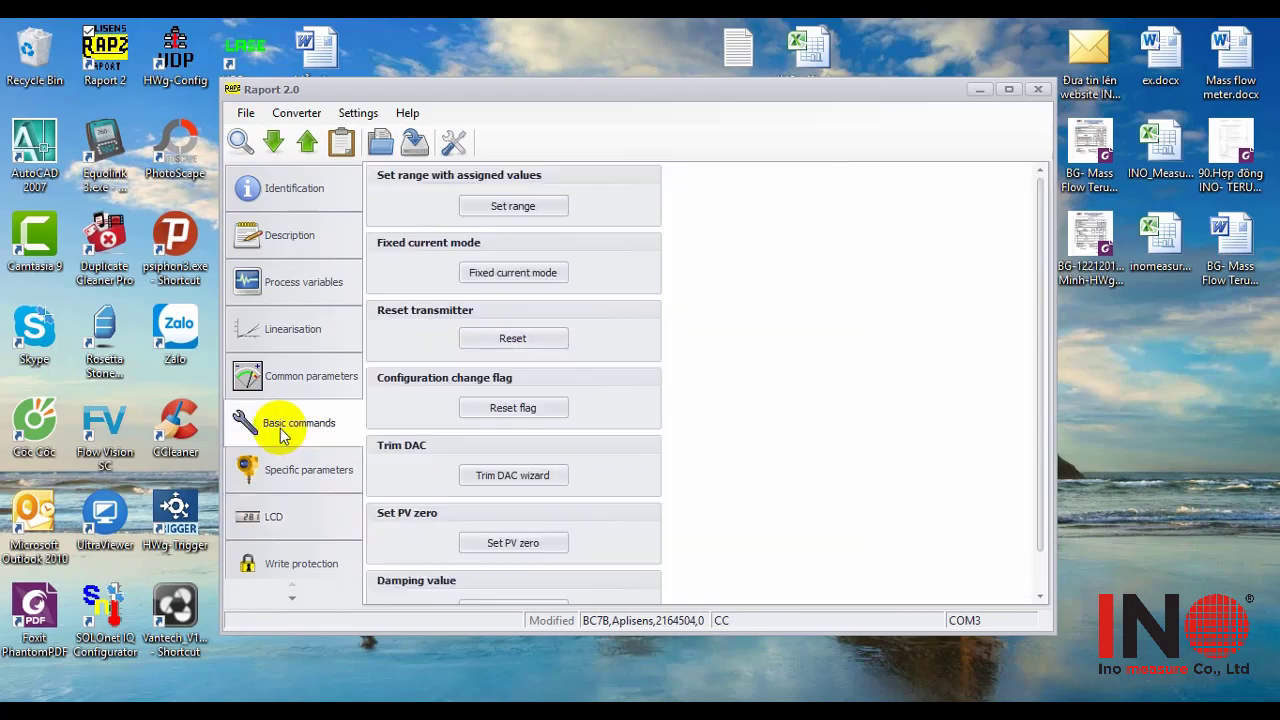
{"action": "left_click", "coordinate": [293, 196]}
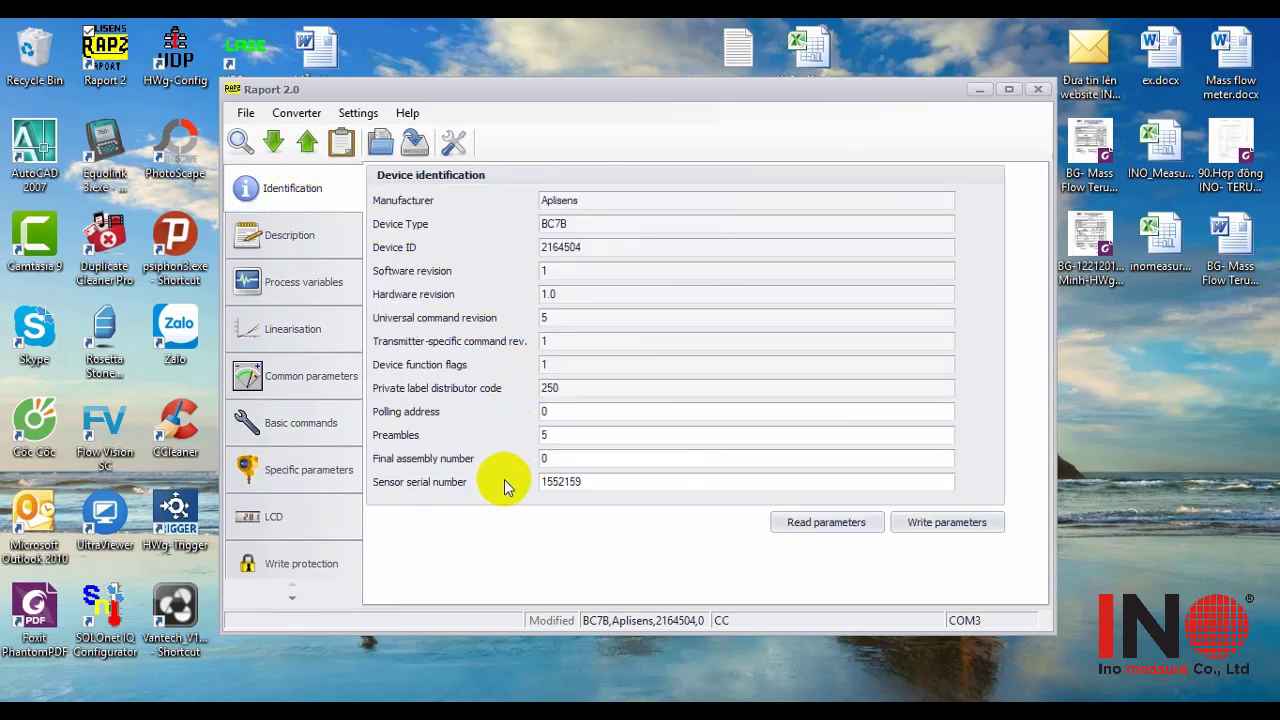